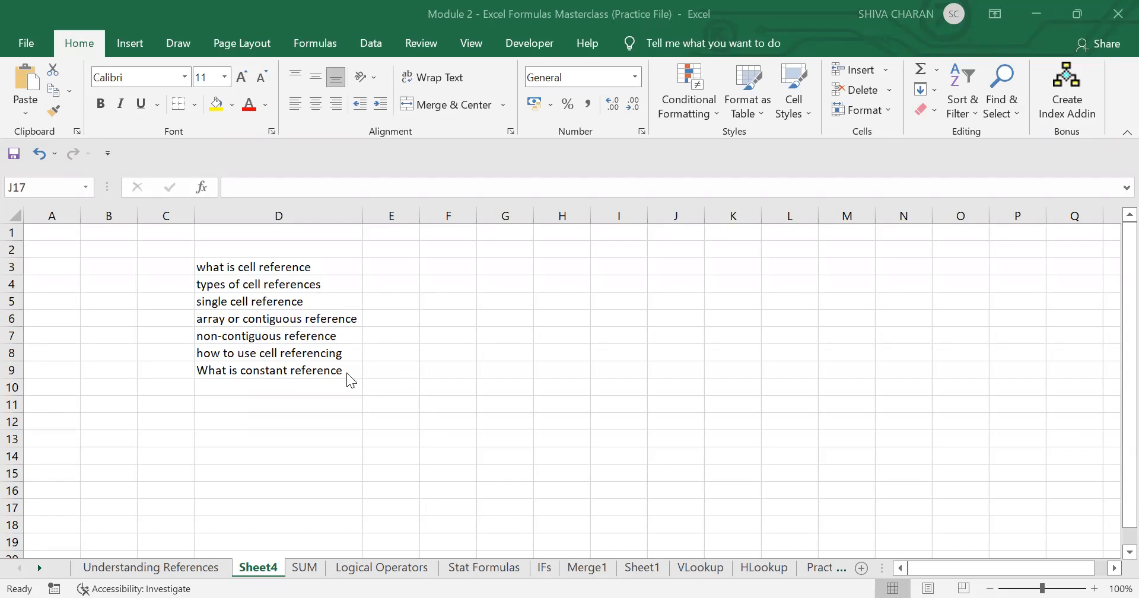
# Step: Clear the Total Sales values in E4:E8 on the Understanding References sheet
pyautogui.click(202, 569)
pyautogui.click(389, 432)
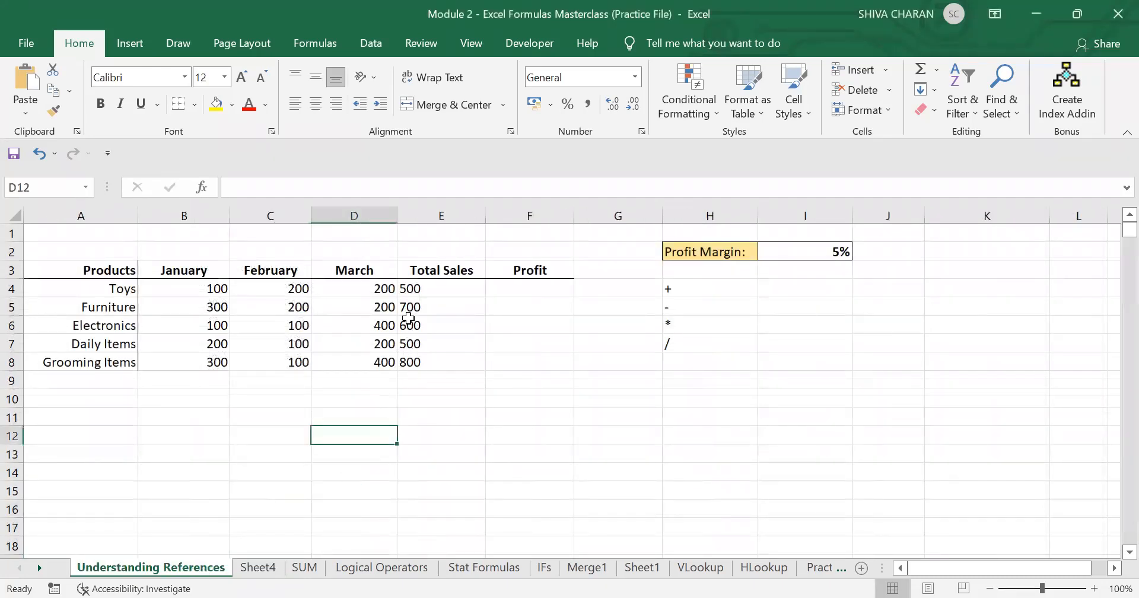
pyautogui.moveTo(415, 291); pyautogui.dragTo(432, 365)
pyautogui.press('Delete')
pyautogui.click(477, 450)
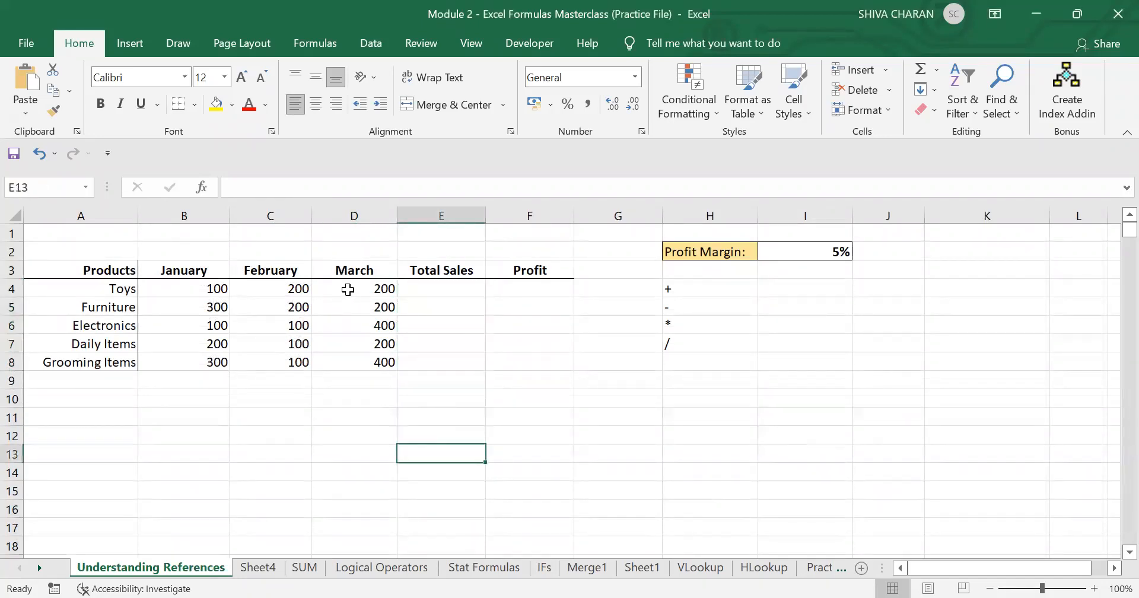
# Step: On Sheet4, enter the example G5 in cell G5, in the row of the single cell reference topic
pyautogui.moveTo(347, 290); pyautogui.dragTo(189, 294)
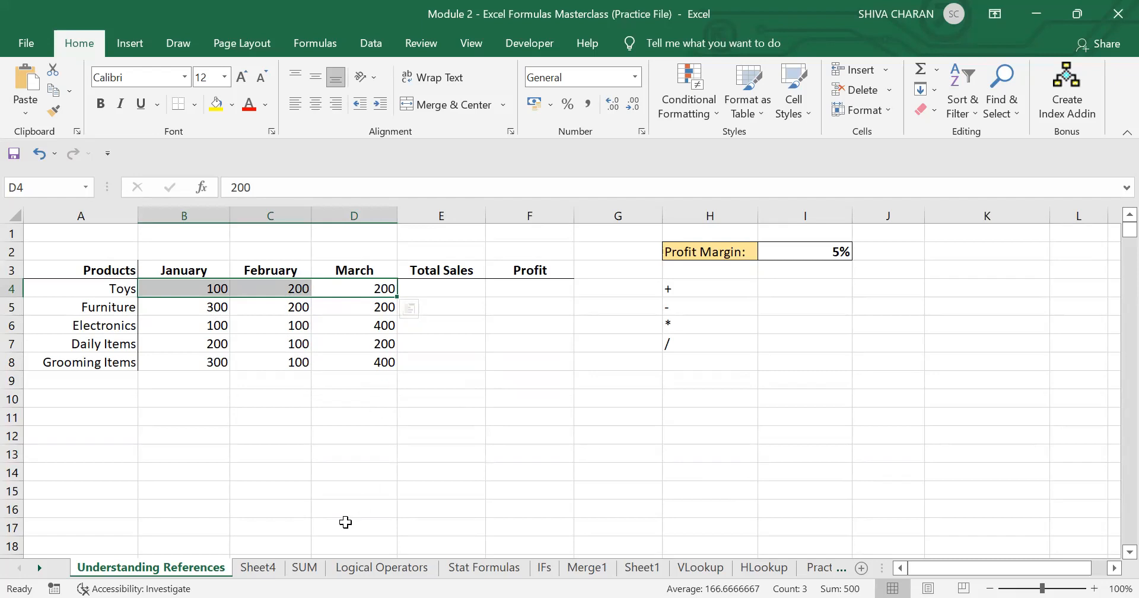
pyautogui.click(258, 567)
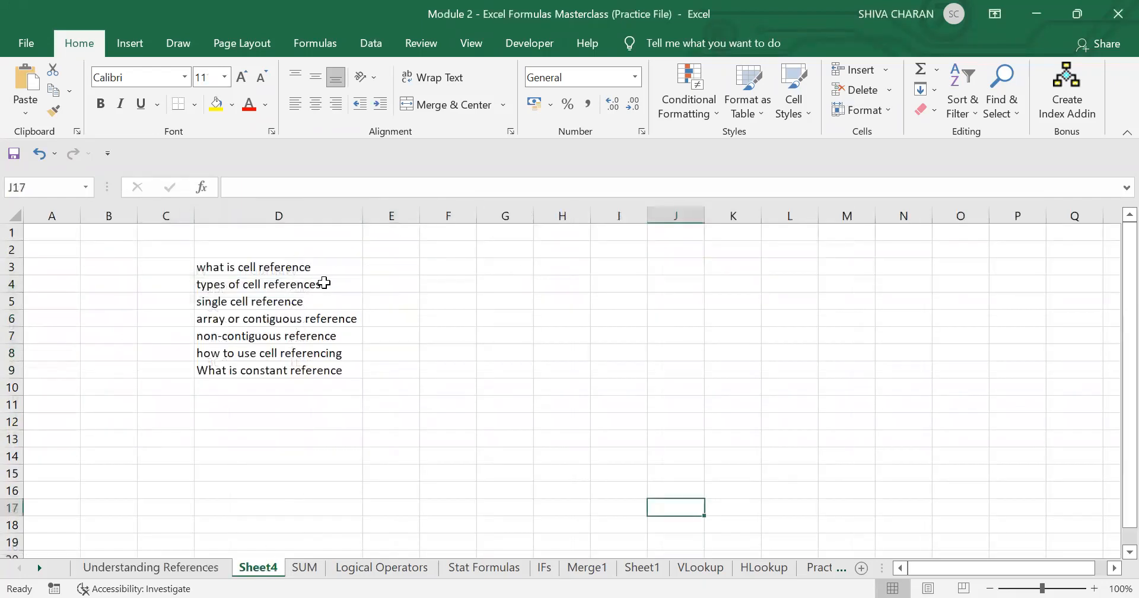
pyautogui.moveTo(324, 283); pyautogui.dragTo(334, 333)
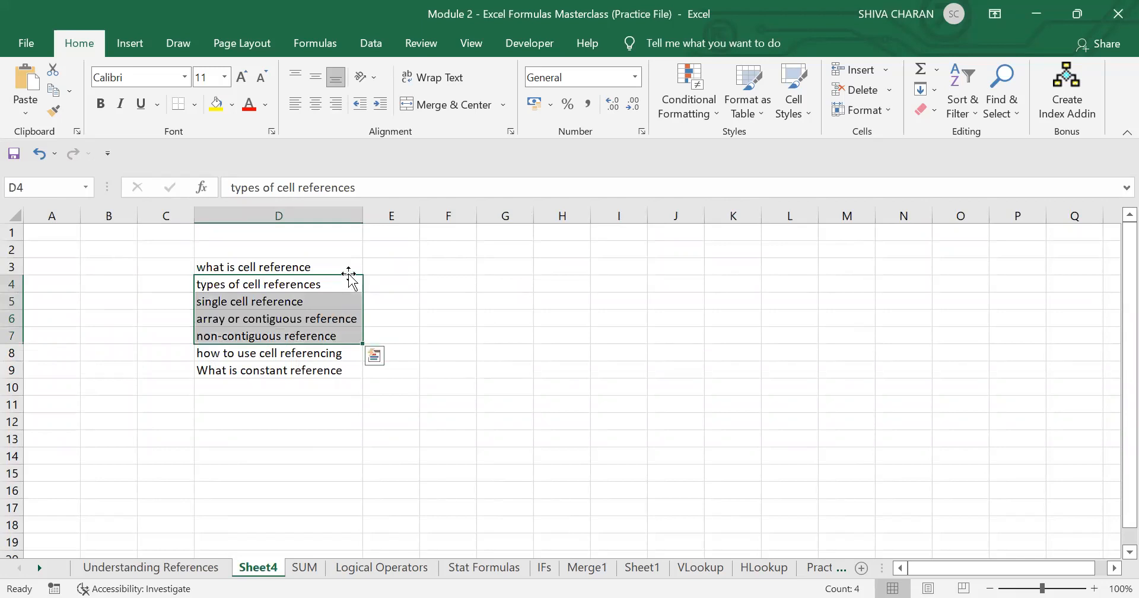
pyautogui.click(336, 285)
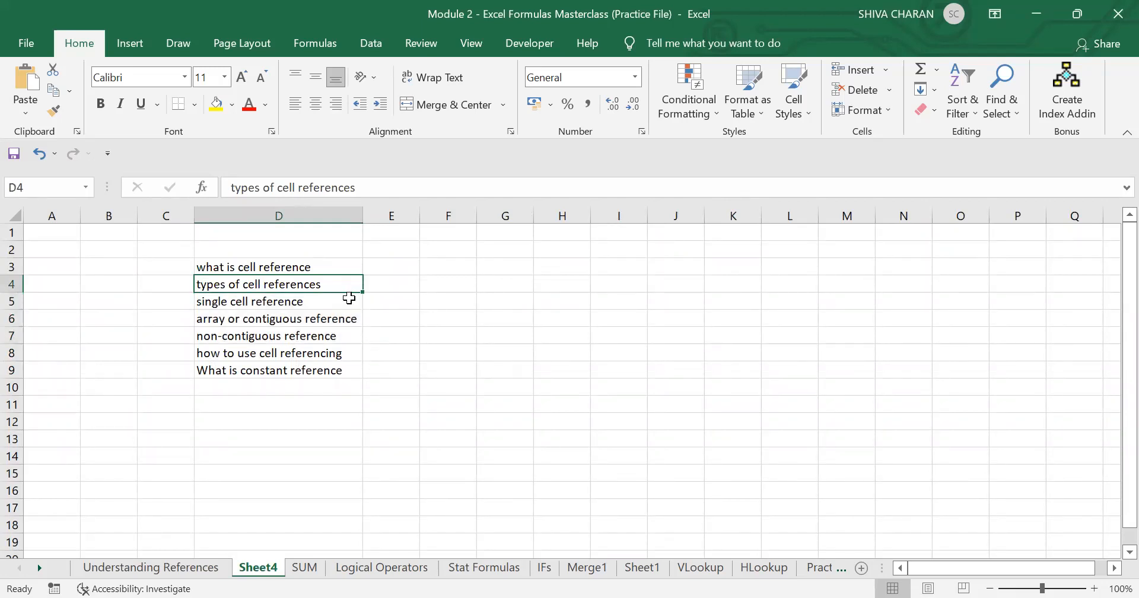
pyautogui.click(348, 303)
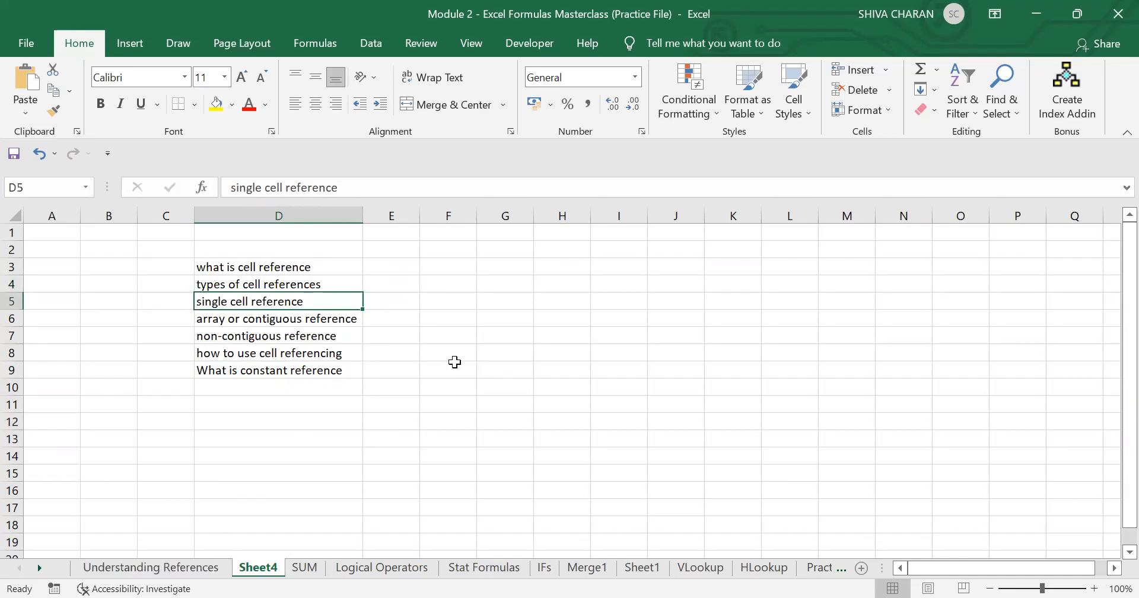
pyautogui.click(499, 301)
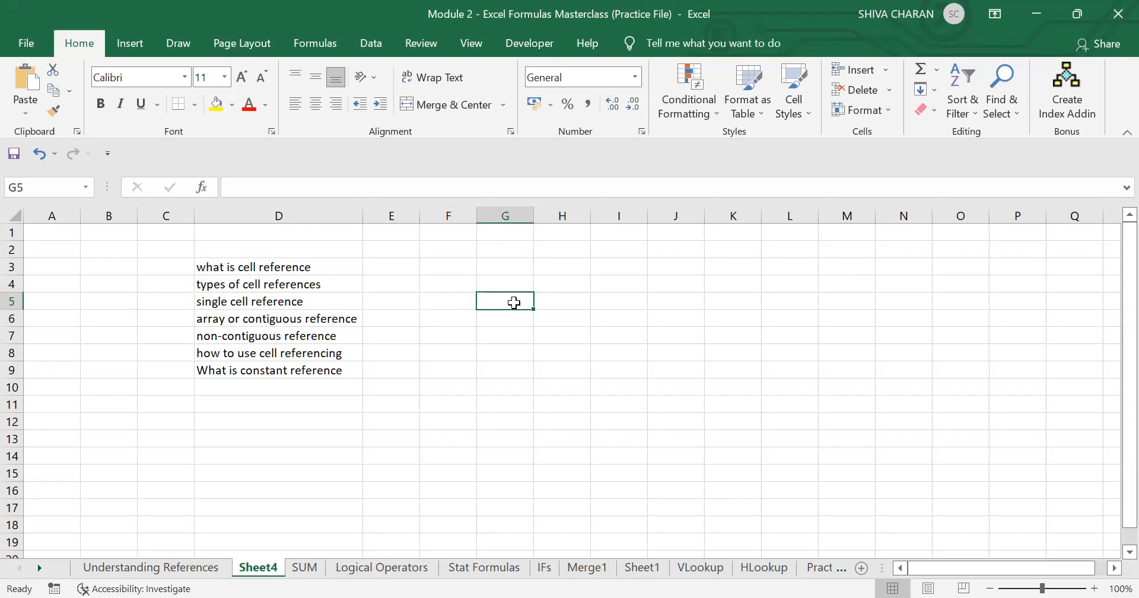
pyautogui.write('G5')
pyautogui.click(561, 352)
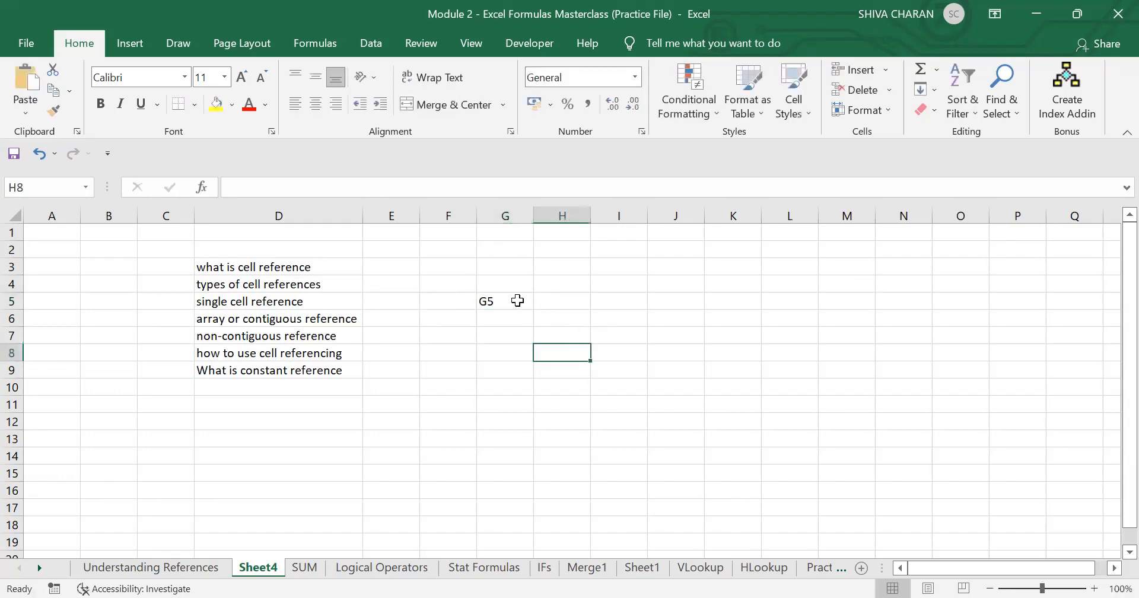
pyautogui.click(517, 301)
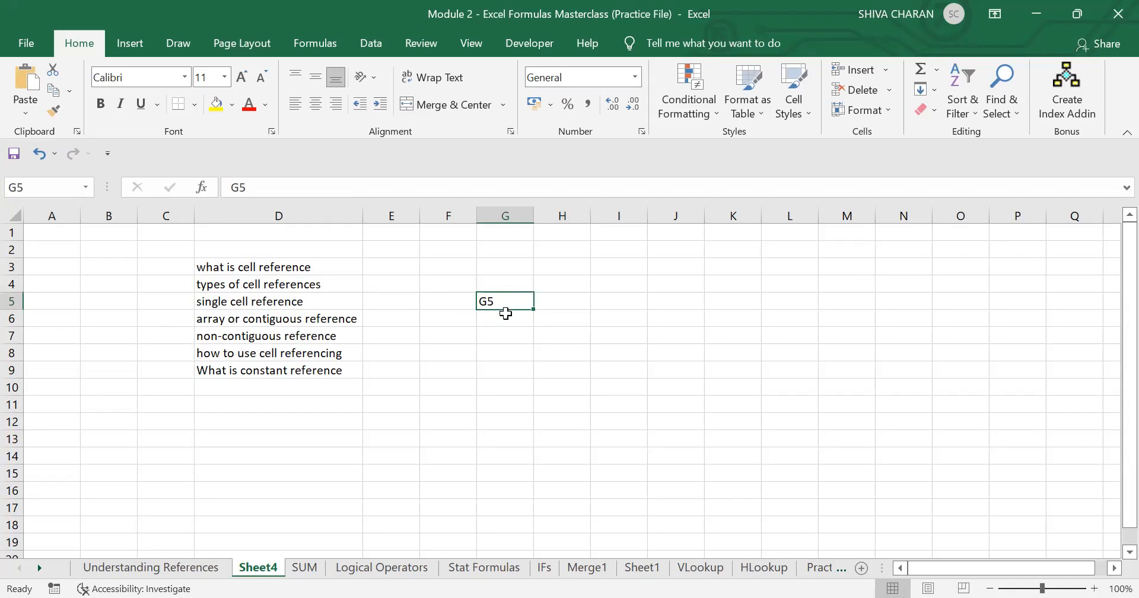
# Step: Select the monthly sales range B4:D8 on the Understanding References sheet as a contiguous reference example
pyautogui.click(257, 319)
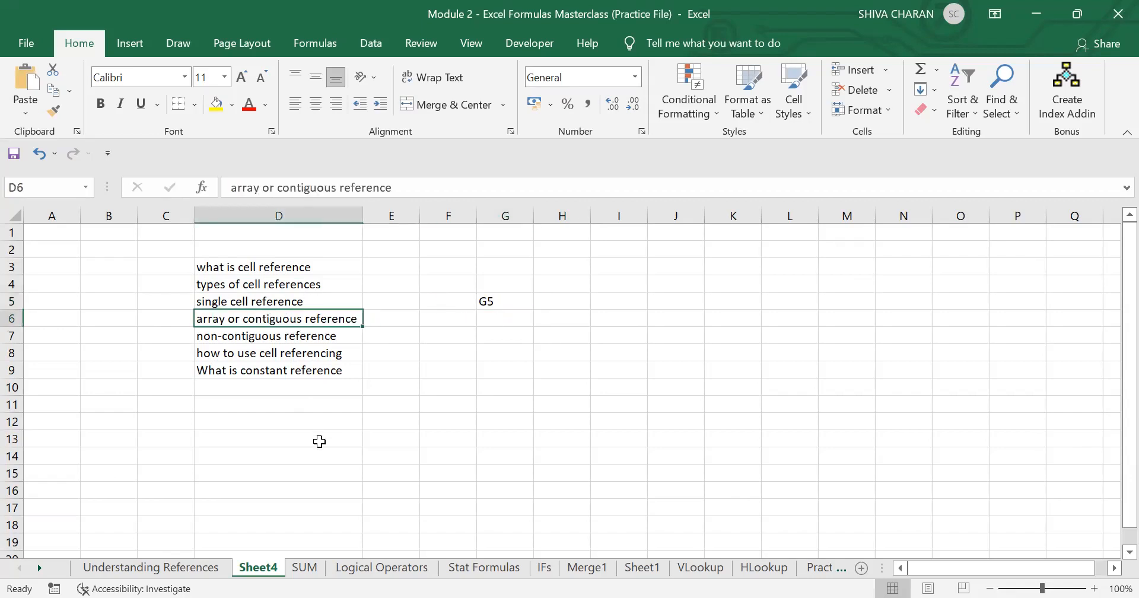
pyautogui.click(157, 567)
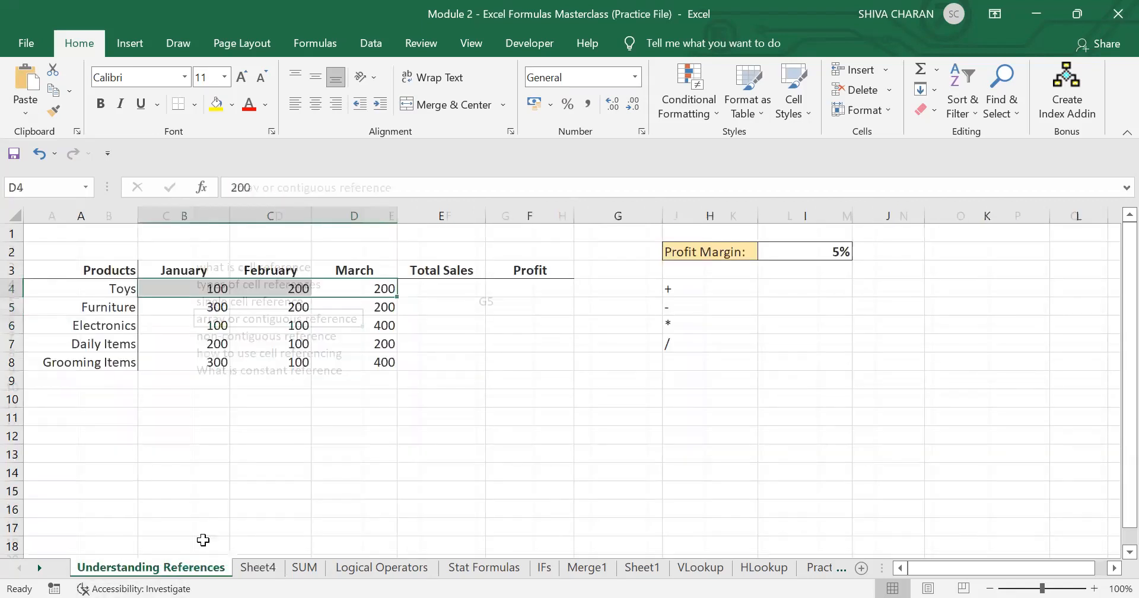
pyautogui.click(279, 415)
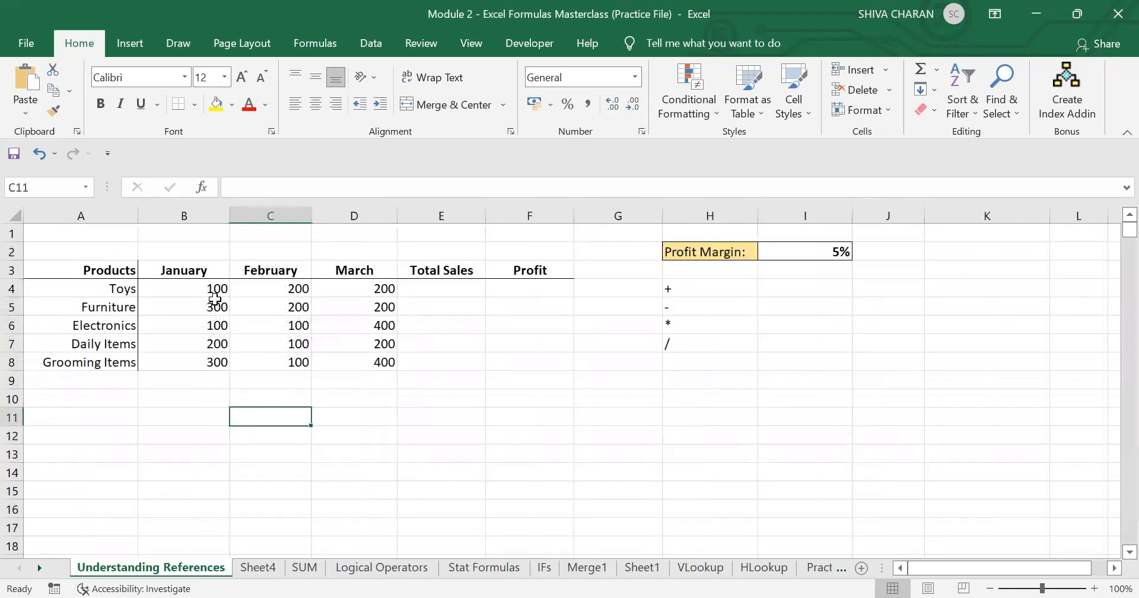
pyautogui.click(178, 290)
pyautogui.moveTo(201, 299); pyautogui.dragTo(343, 372)
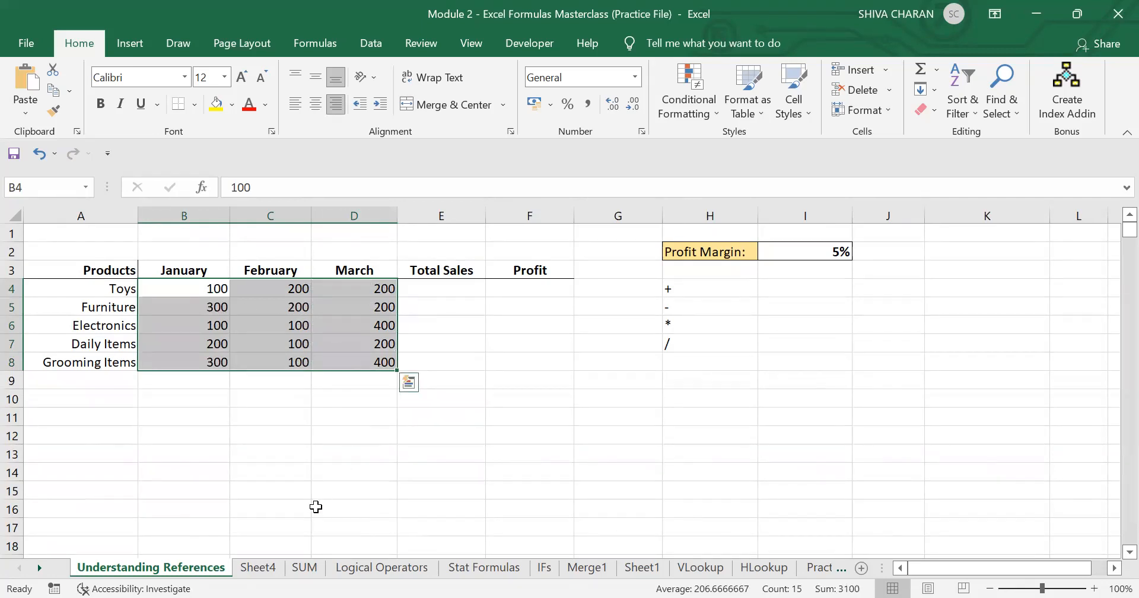
# Step: On Sheet4, enter B4:D8 in cell G6 as the example for the array or contiguous reference
pyautogui.click(270, 568)
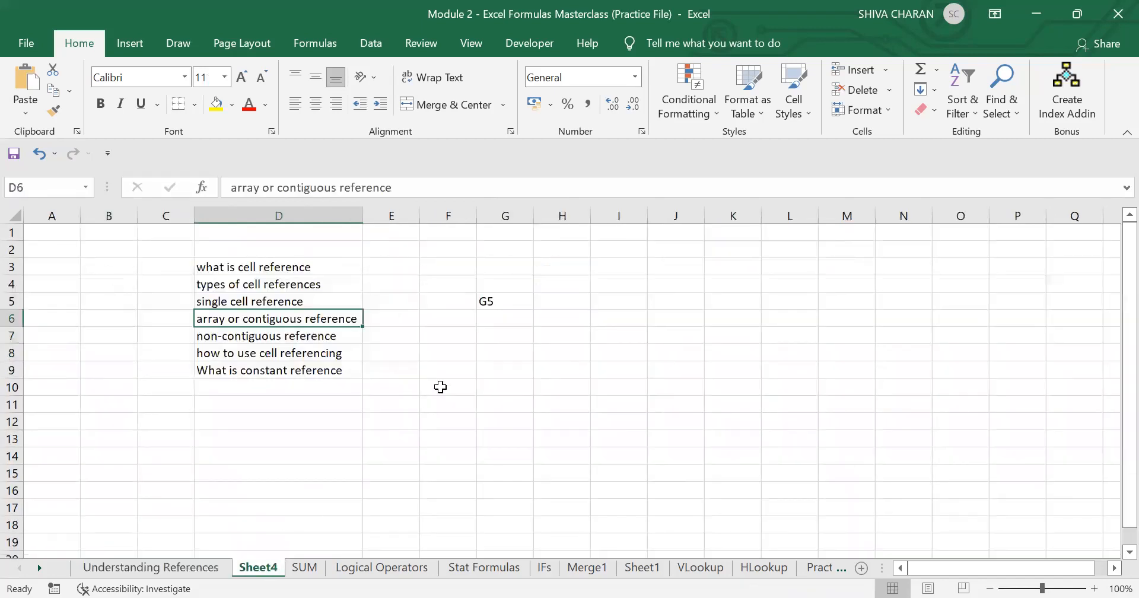
pyautogui.click(492, 321)
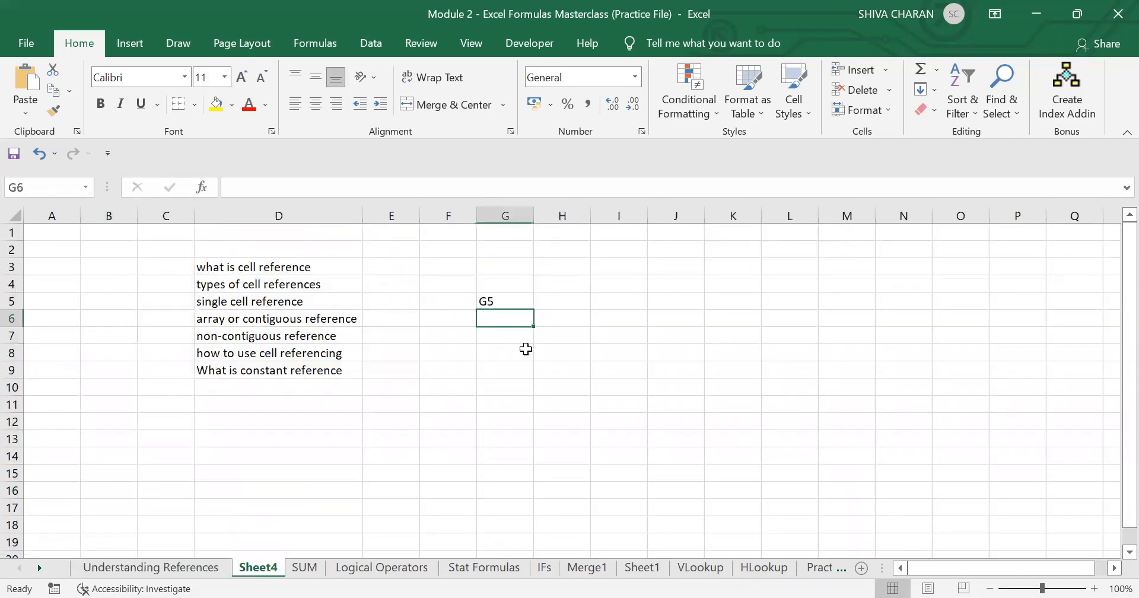
pyautogui.click(204, 570)
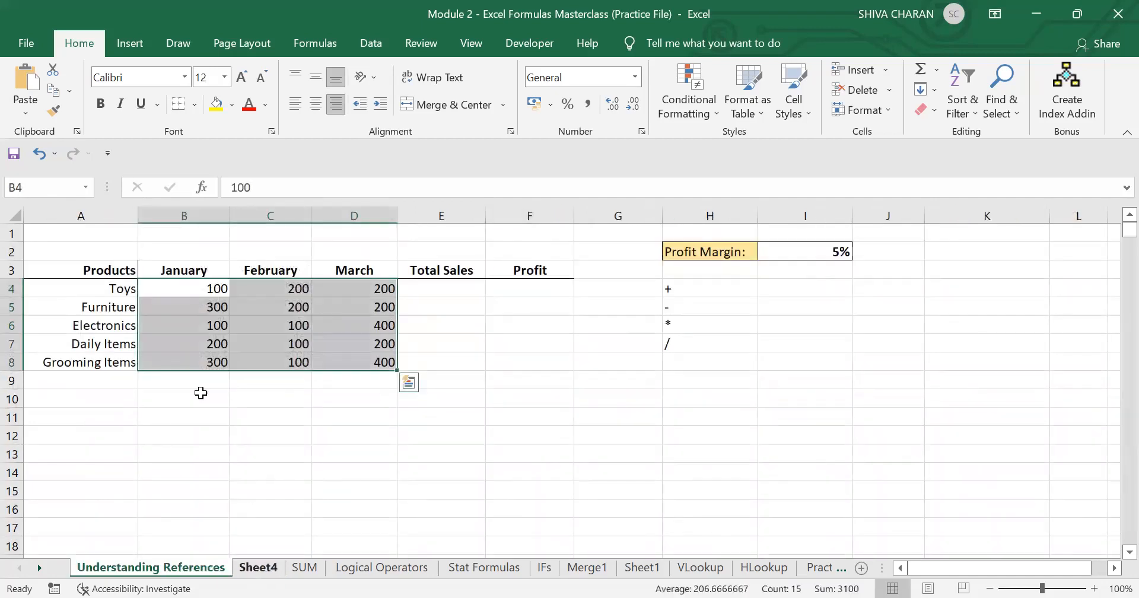
pyautogui.click(263, 569)
pyautogui.write('B4')
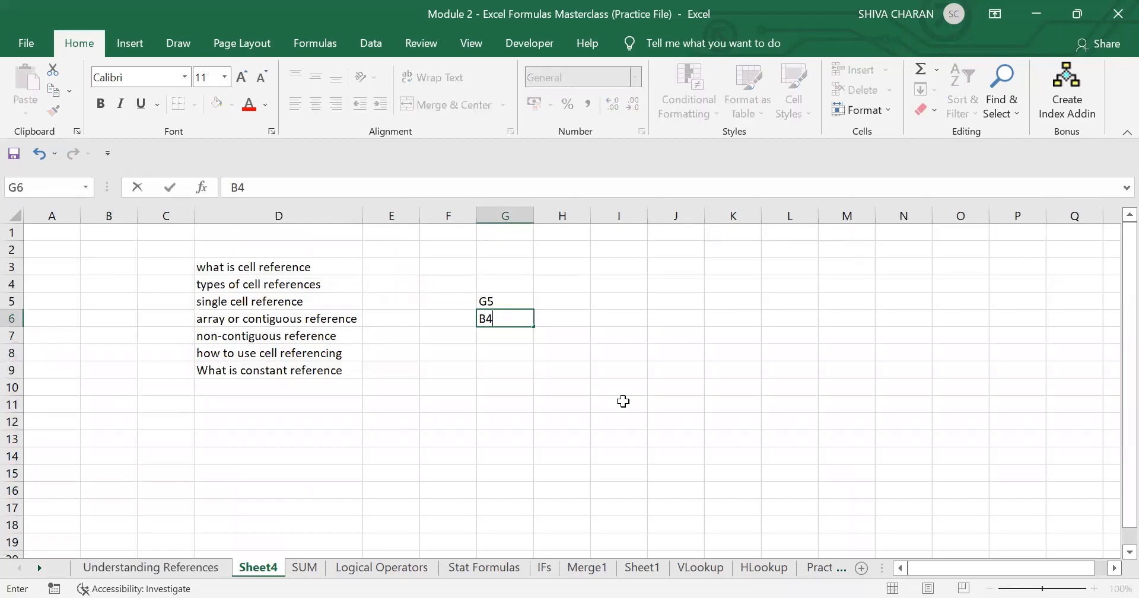
pyautogui.write(':D8')
pyautogui.press('Return')
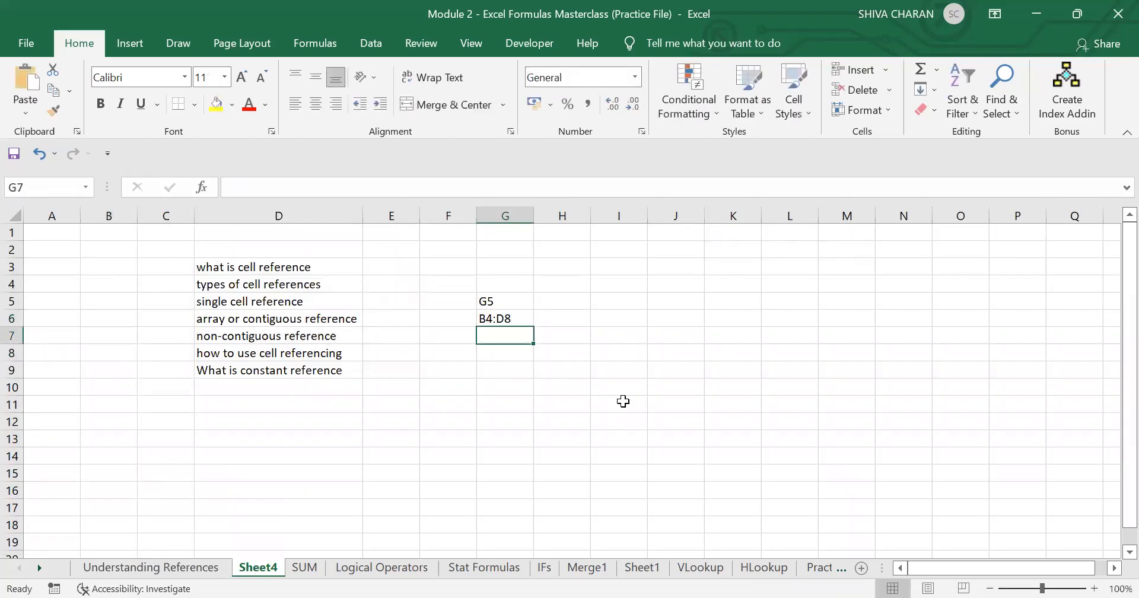
# Step: Select the non-adjacent cells B4 and D8 together on the Understanding References sheet
pyautogui.click(290, 336)
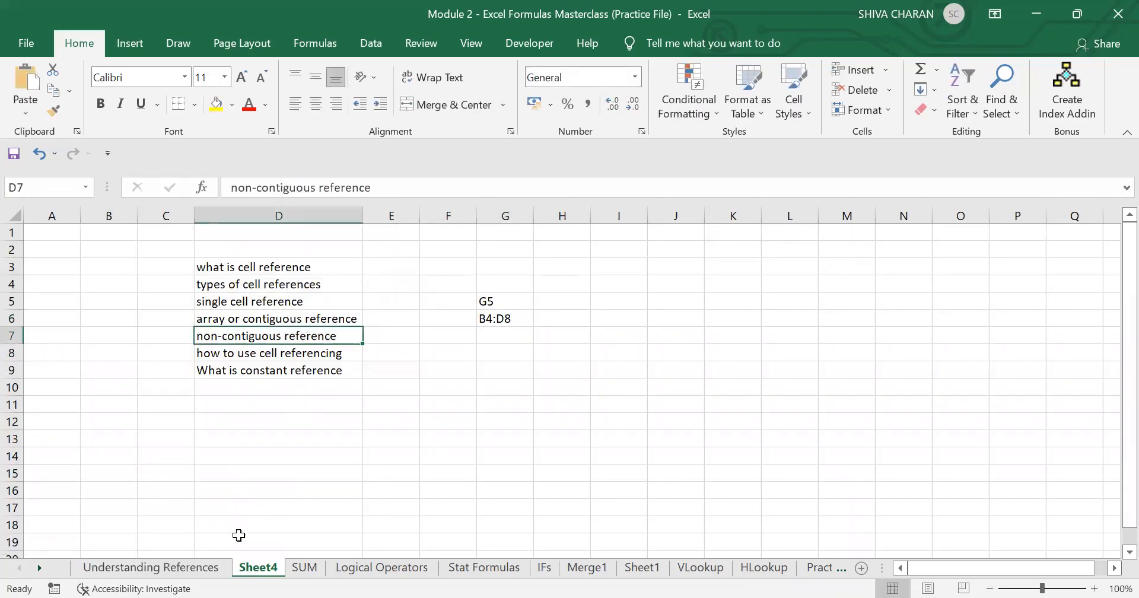
pyautogui.click(151, 568)
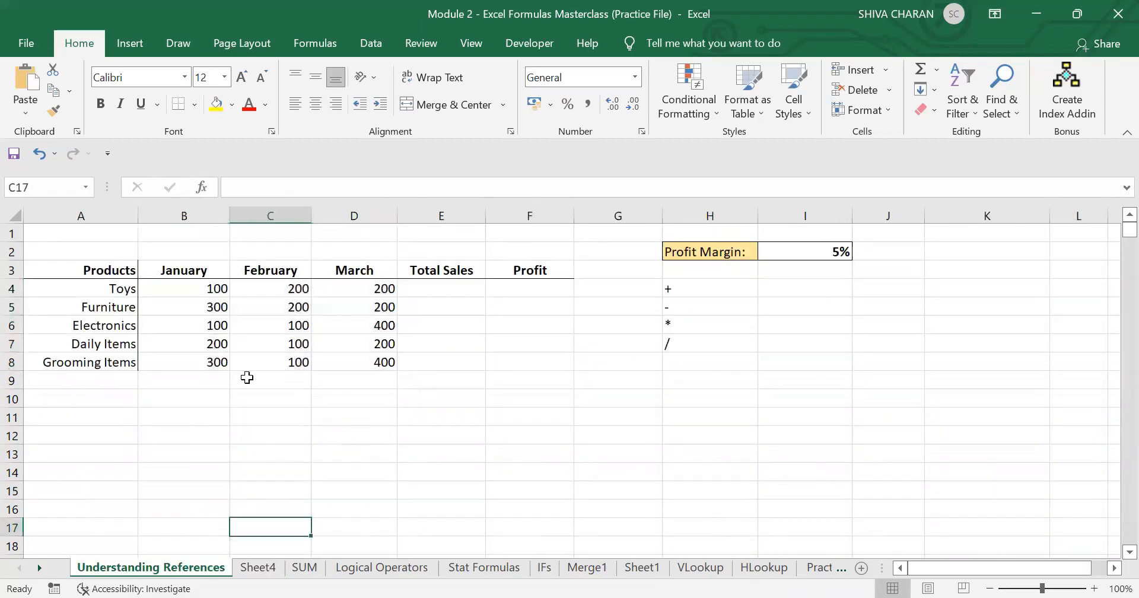
pyautogui.click(197, 289)
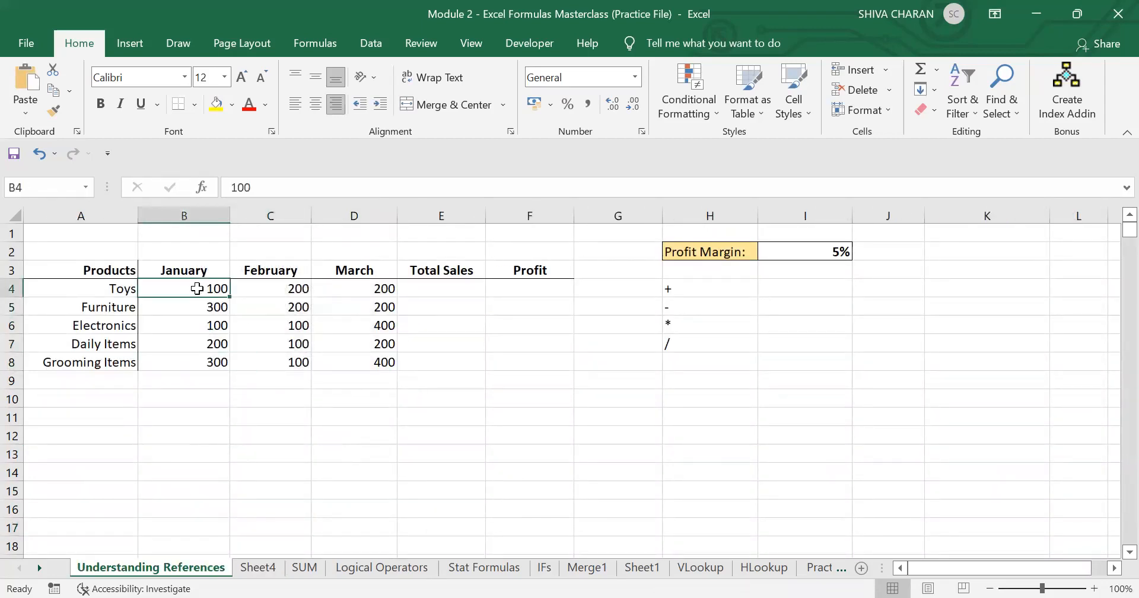
pyautogui.keyDown('ctrl'); pyautogui.click(381, 363); pyautogui.keyUp('ctrl')
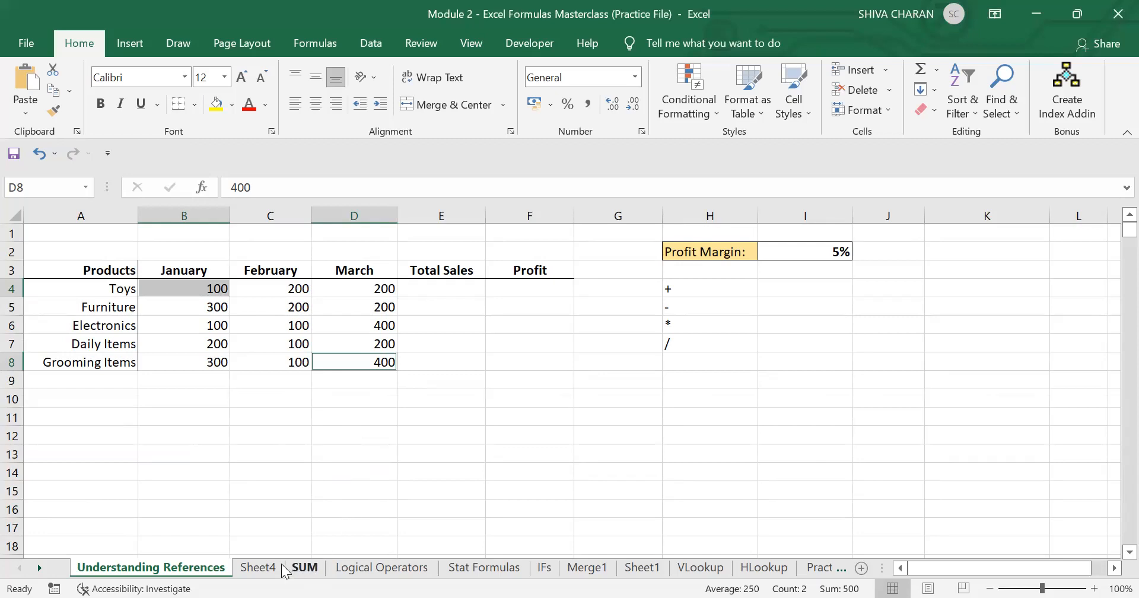
# Step: On Sheet4, enter B4,D8 in cell G7 as the example for the non-contiguous reference
pyautogui.click(258, 568)
pyautogui.click(491, 334)
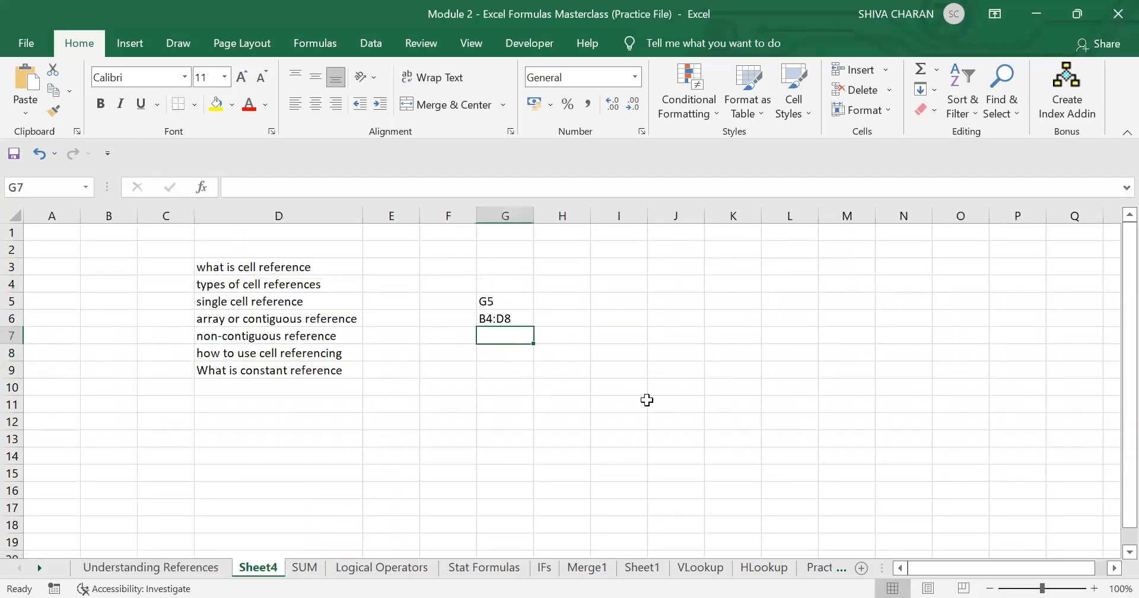
pyautogui.write('B4,D8')
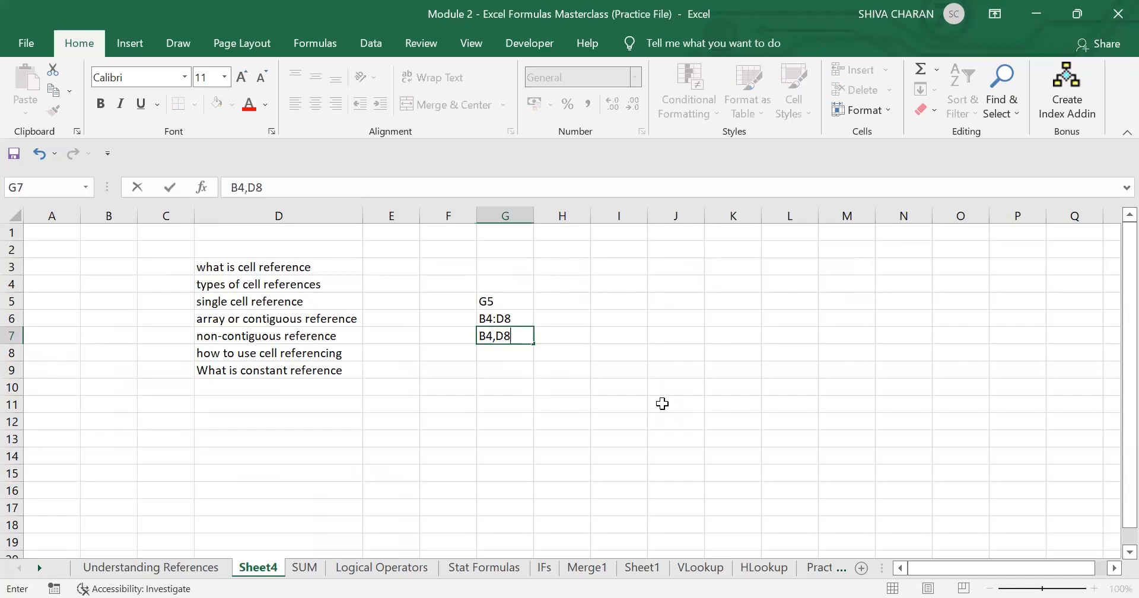
pyautogui.press('Return')
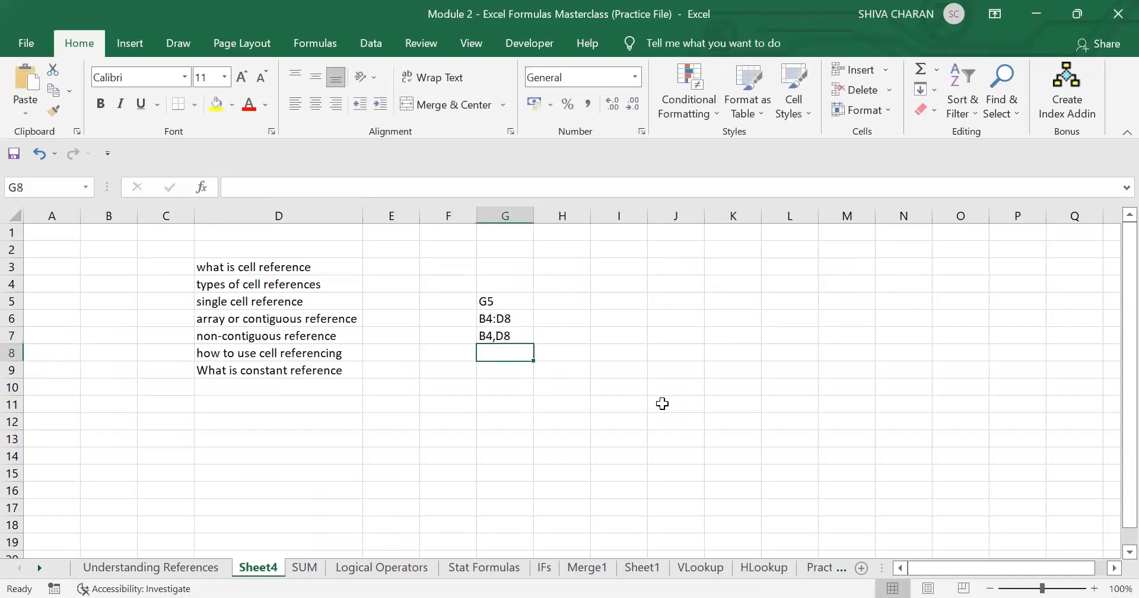
pyautogui.click(663, 403)
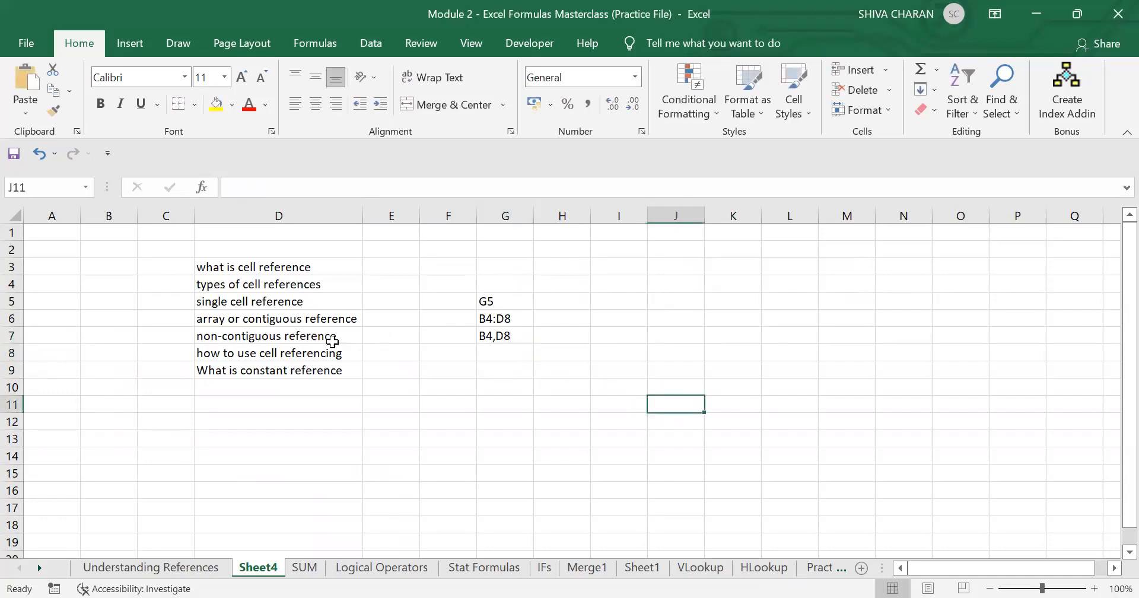
pyautogui.moveTo(332, 342); pyautogui.dragTo(490, 338)
pyautogui.click(491, 368)
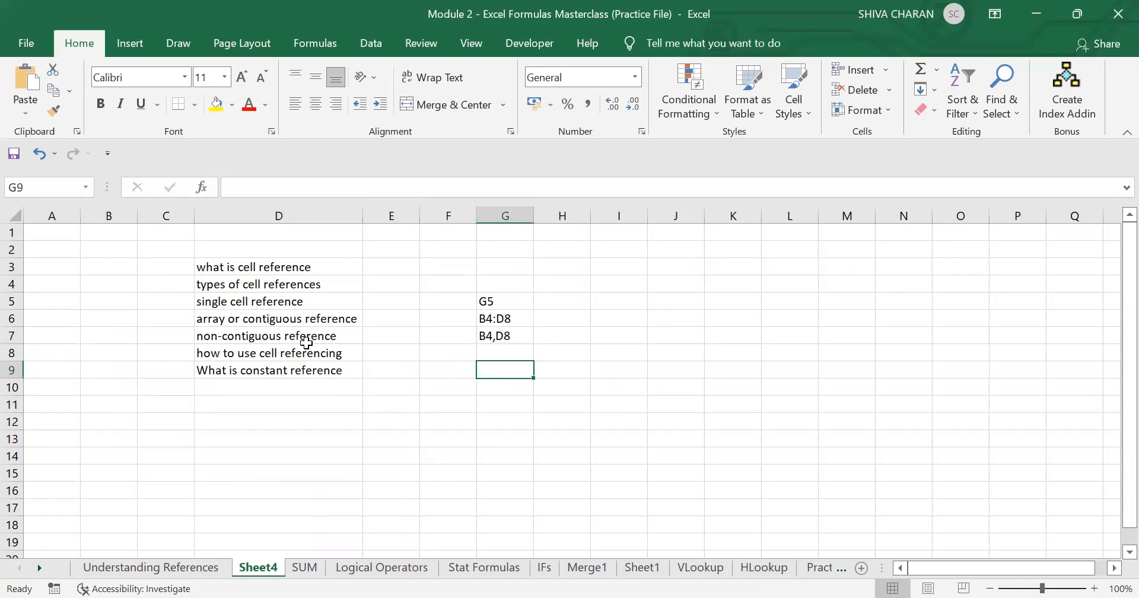
pyautogui.moveTo(333, 299); pyautogui.dragTo(335, 340)
pyautogui.click(406, 406)
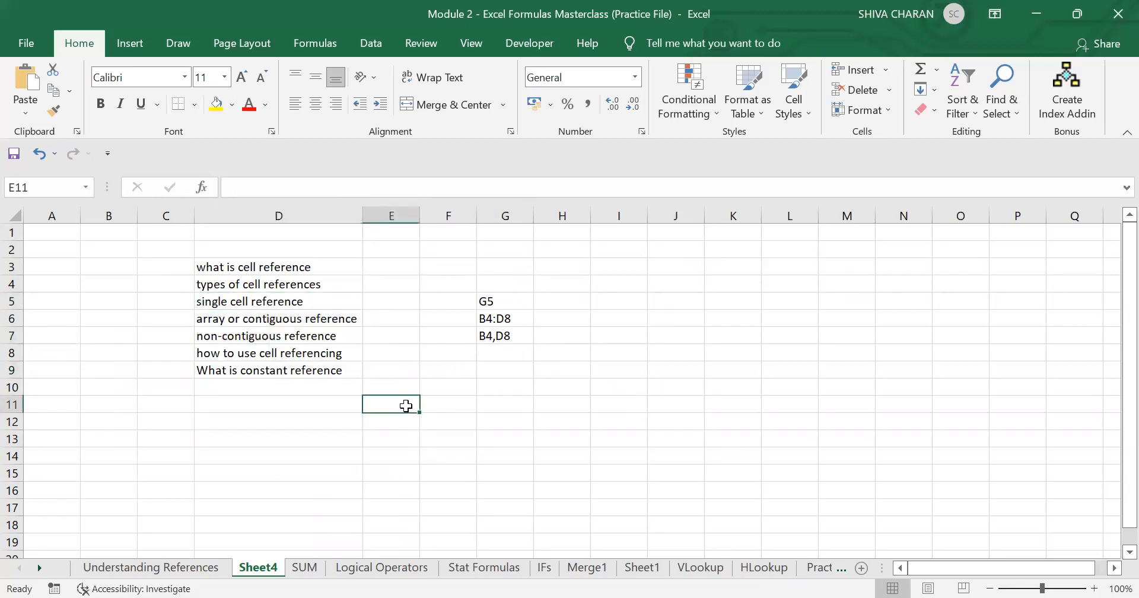
# Step: On the Understanding References sheet, examine the product list, the Total Sales and Profit columns, and the Toys monthly figures
pyautogui.click(172, 566)
pyautogui.click(504, 472)
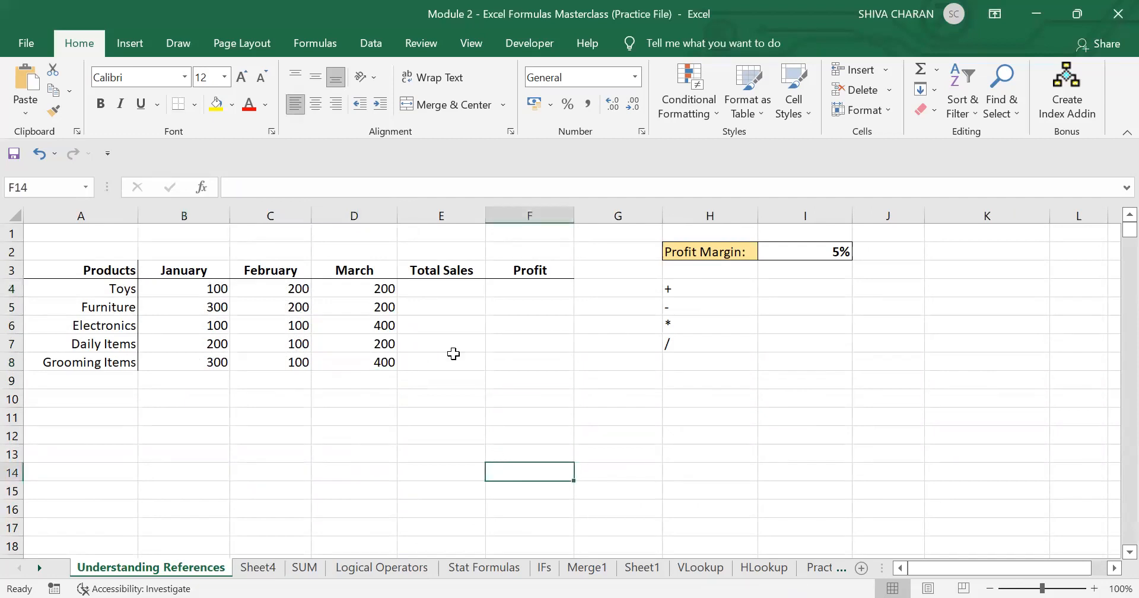
pyautogui.click(443, 289)
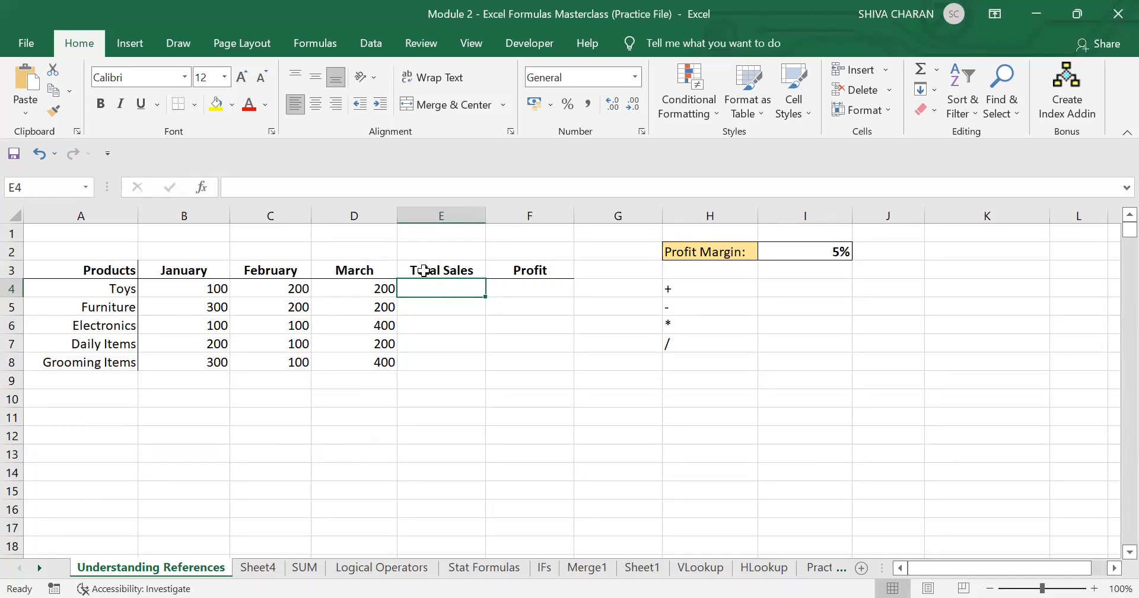
pyautogui.moveTo(447, 268); pyautogui.dragTo(532, 283)
pyautogui.click(476, 291)
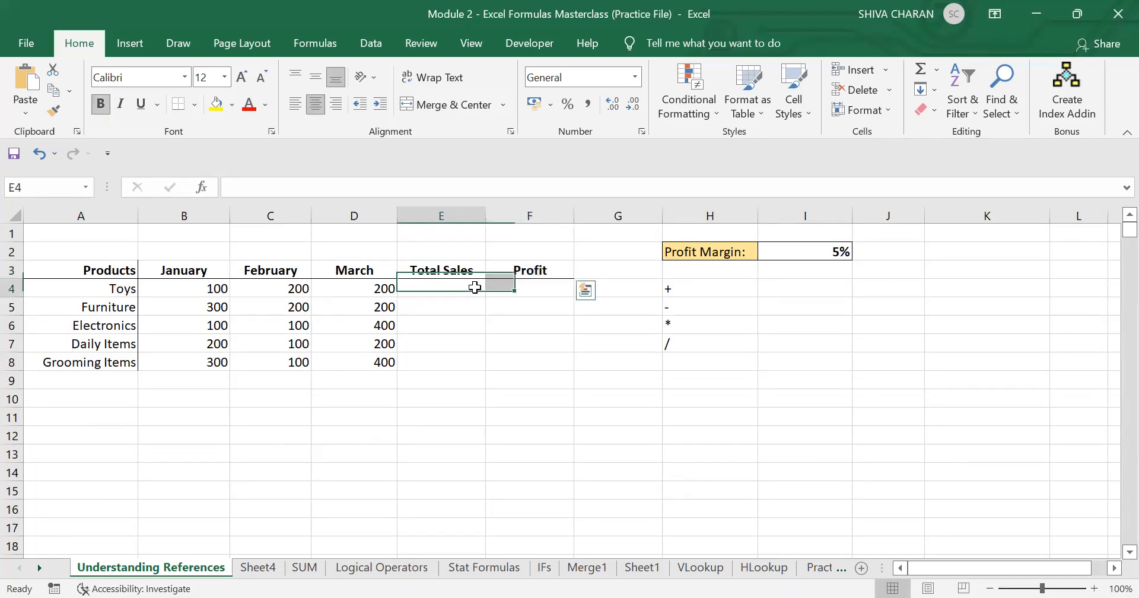
pyautogui.moveTo(125, 288); pyautogui.dragTo(159, 369)
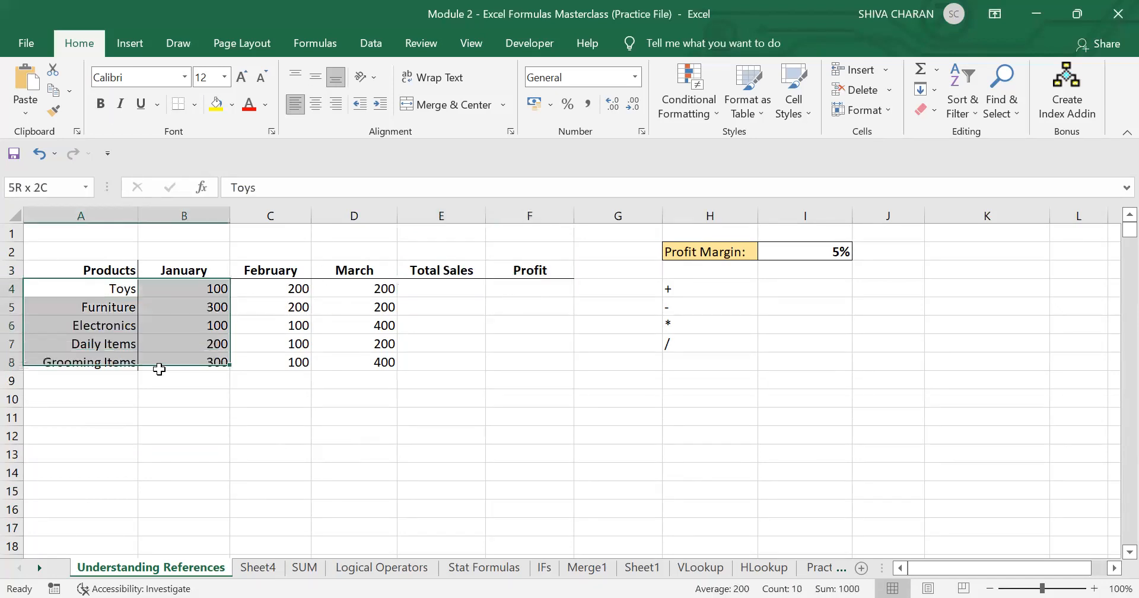
pyautogui.click(435, 378)
pyautogui.click(445, 289)
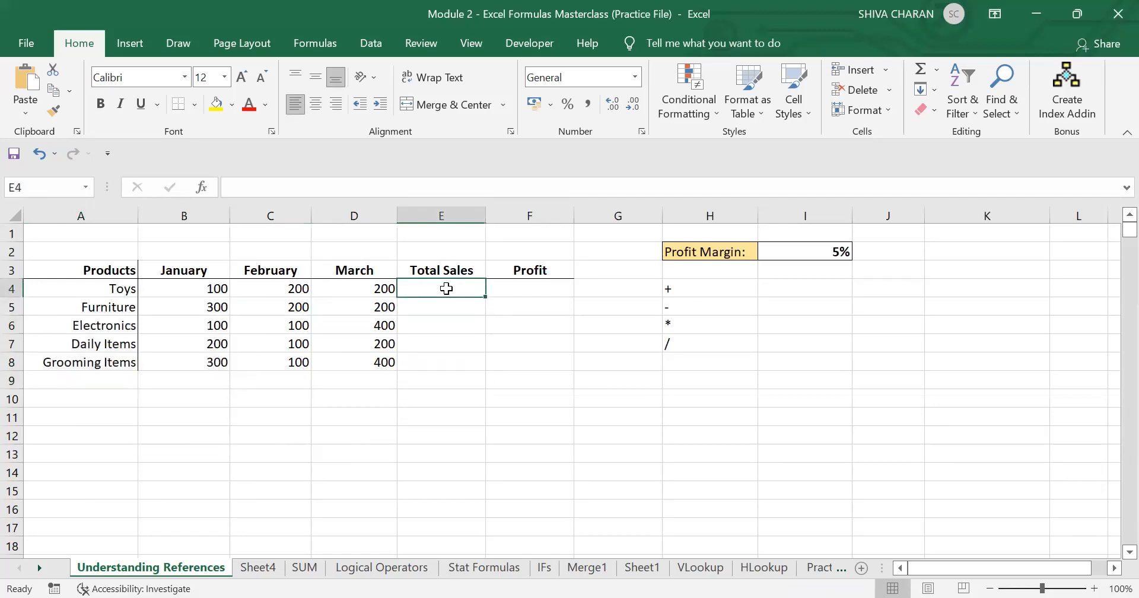
pyautogui.moveTo(382, 290); pyautogui.dragTo(219, 288)
pyautogui.click(449, 287)
# Step: Enter an equals sign (=) in cell H12, below the list of arithmetic operators
pyautogui.click(698, 435)
pyautogui.write('=')
pyautogui.press('Return')
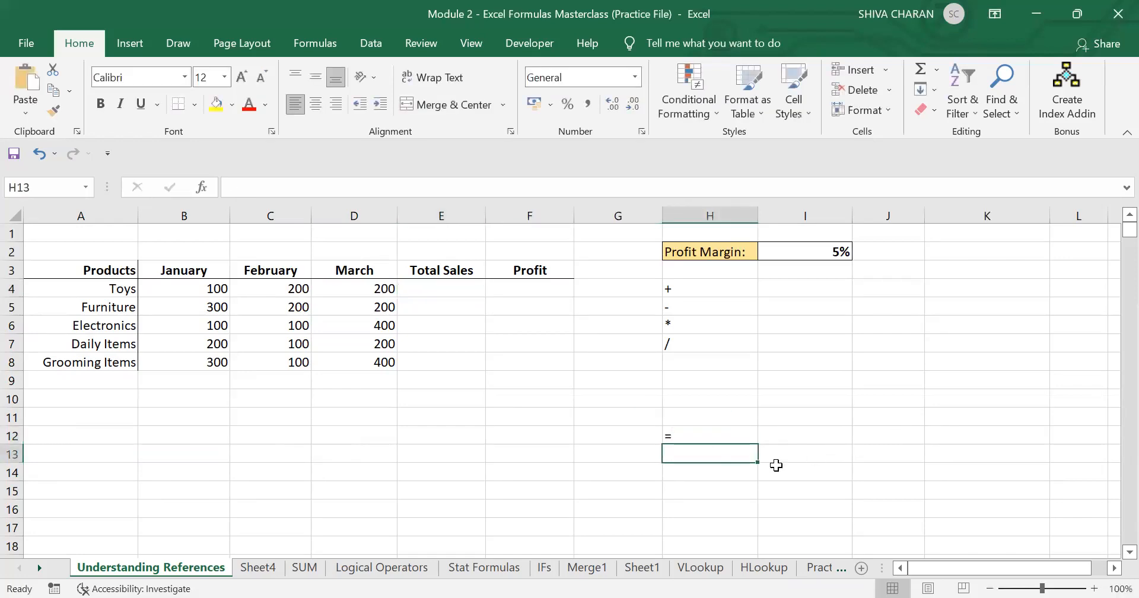
pyautogui.click(468, 291)
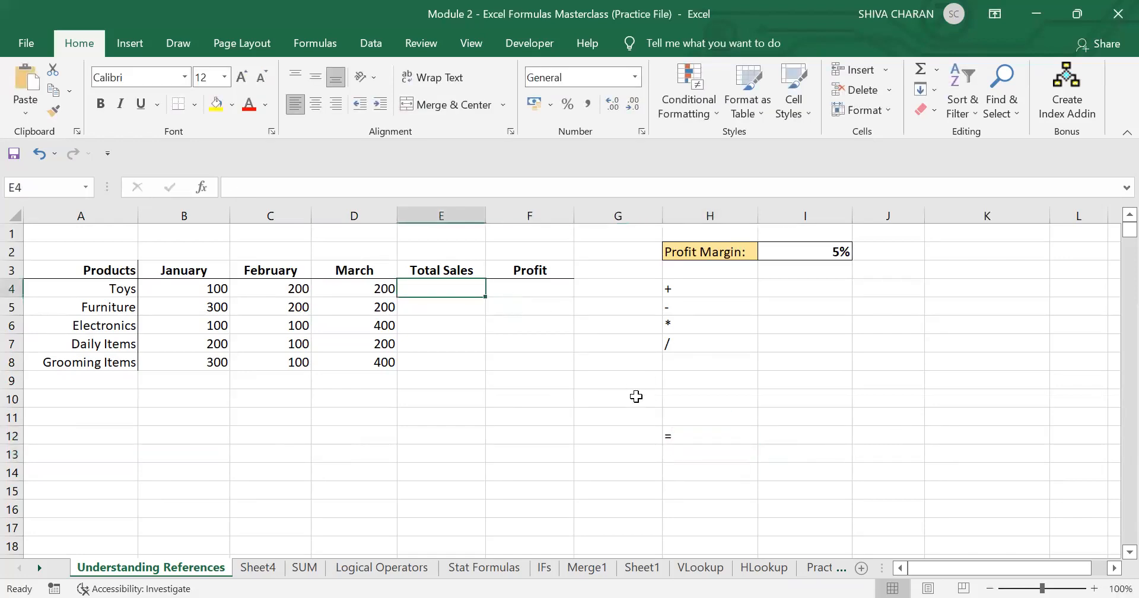
pyautogui.write('=')
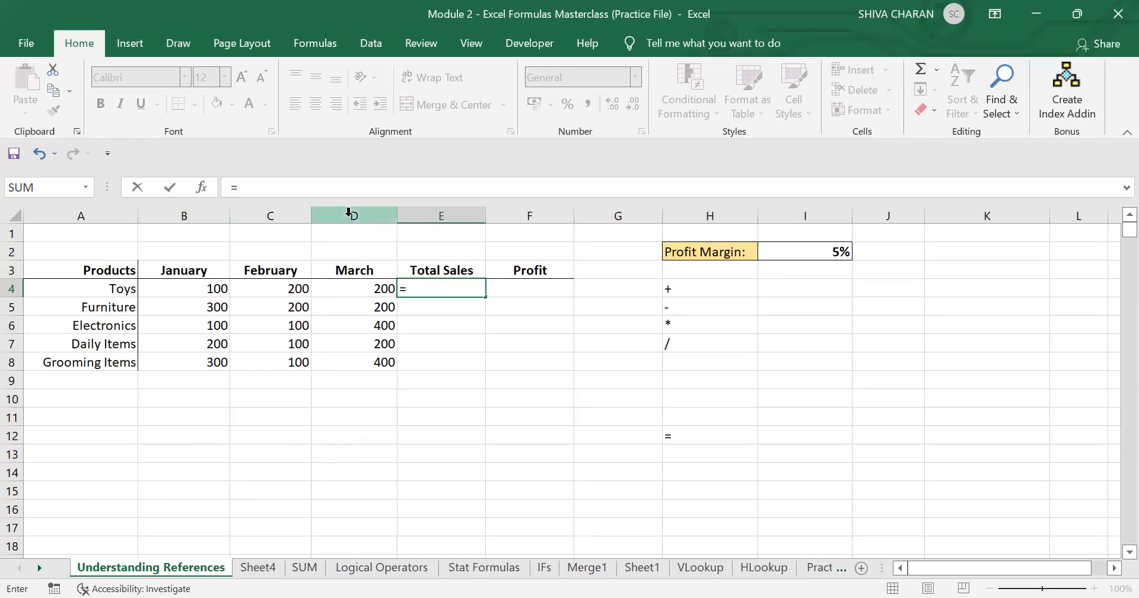
pyautogui.click(214, 288)
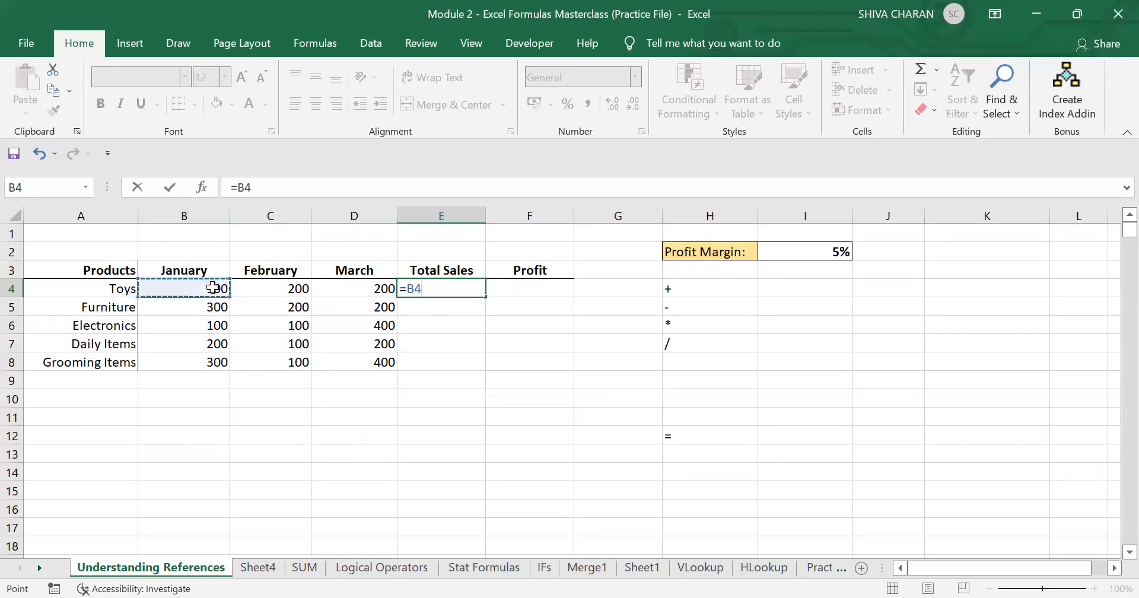
pyautogui.press('F9')
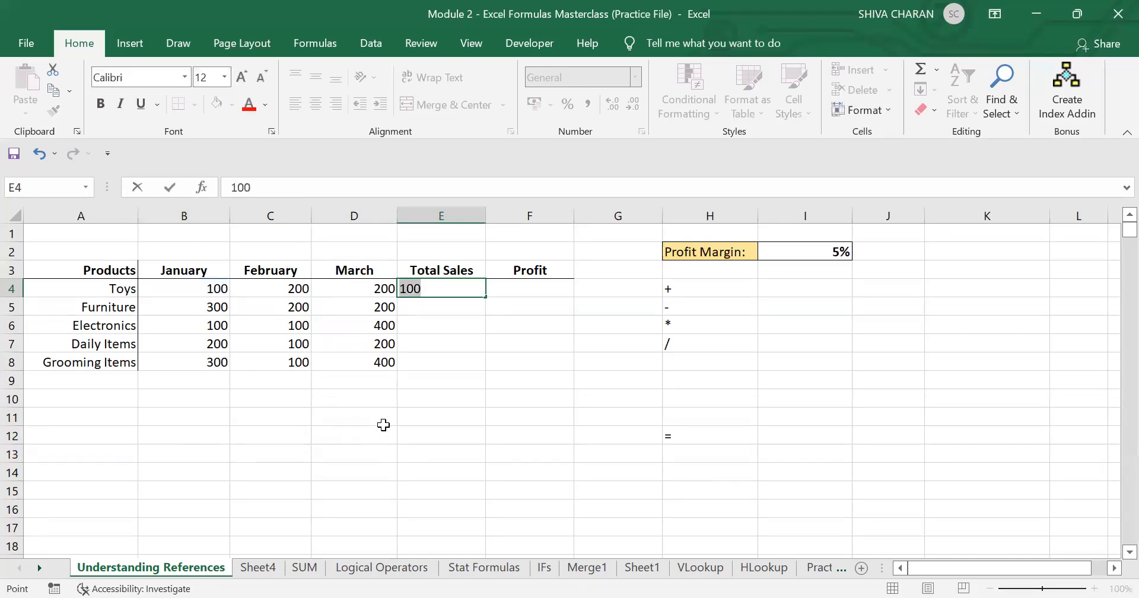
pyautogui.click(451, 402)
pyautogui.hotkey('ctrl', 'z')
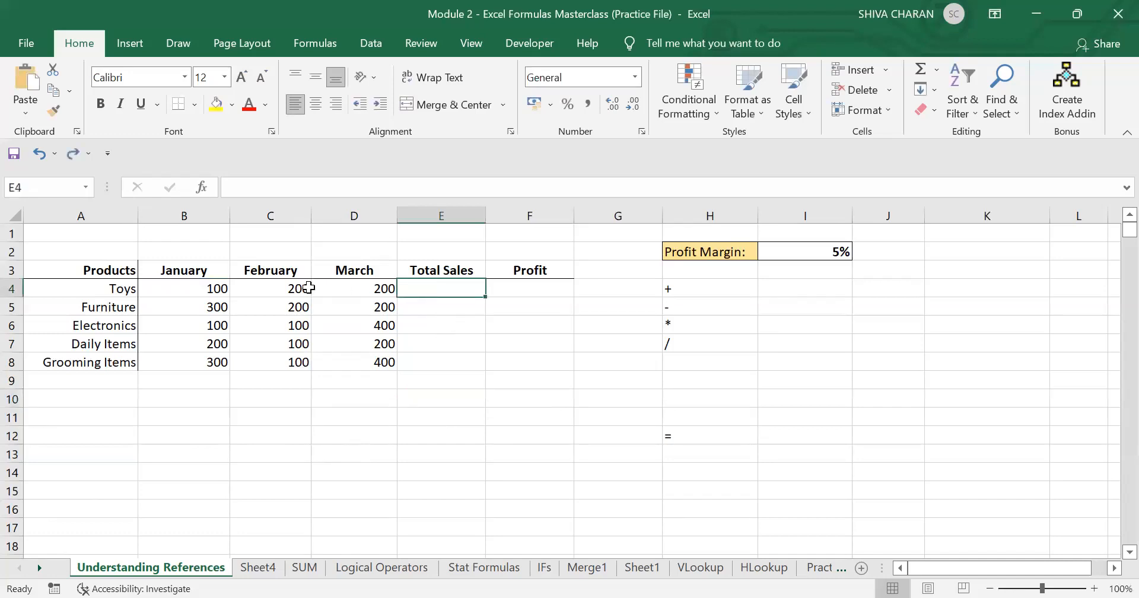
# Step: Enter the formula =B4+C4+D4 in cell E4 to total the Toys sales for January through March
pyautogui.write('=')
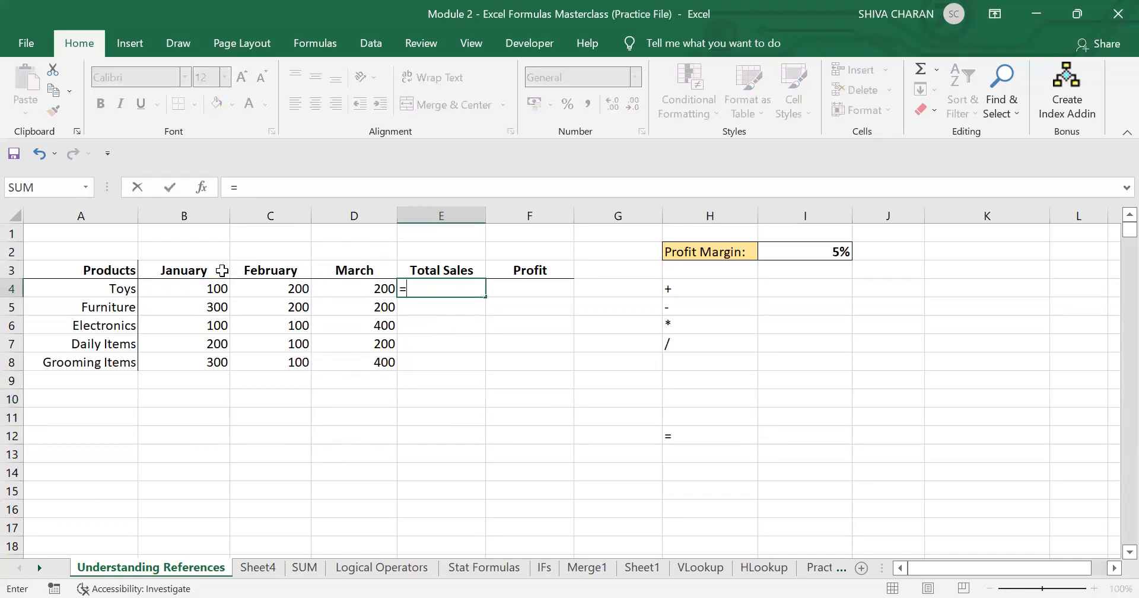
pyautogui.click(185, 285)
pyautogui.write('+_+')
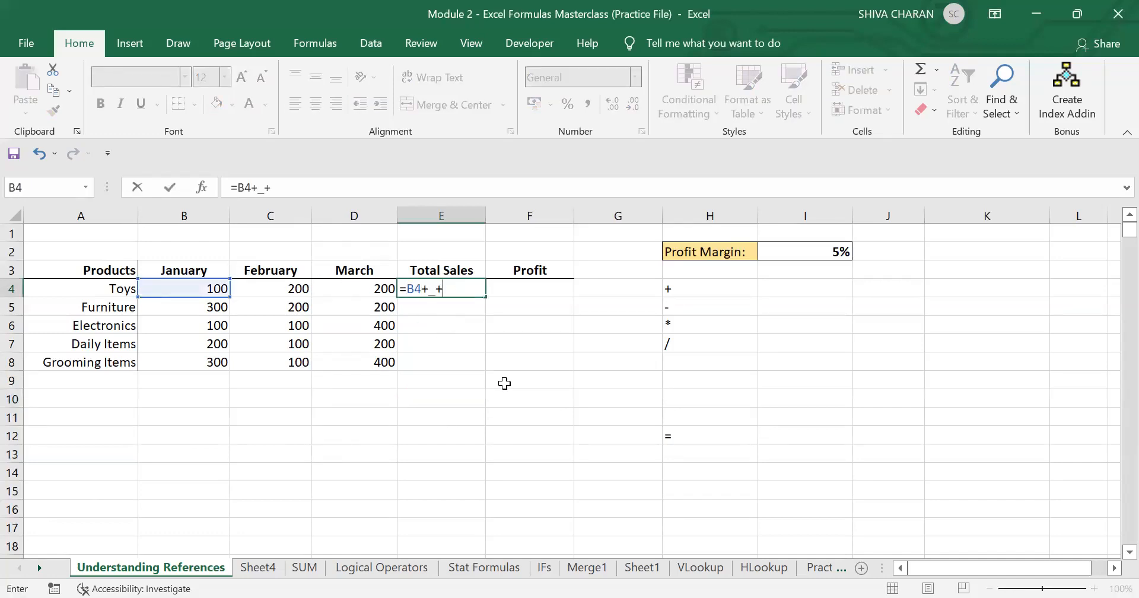
pyautogui.click(262, 290)
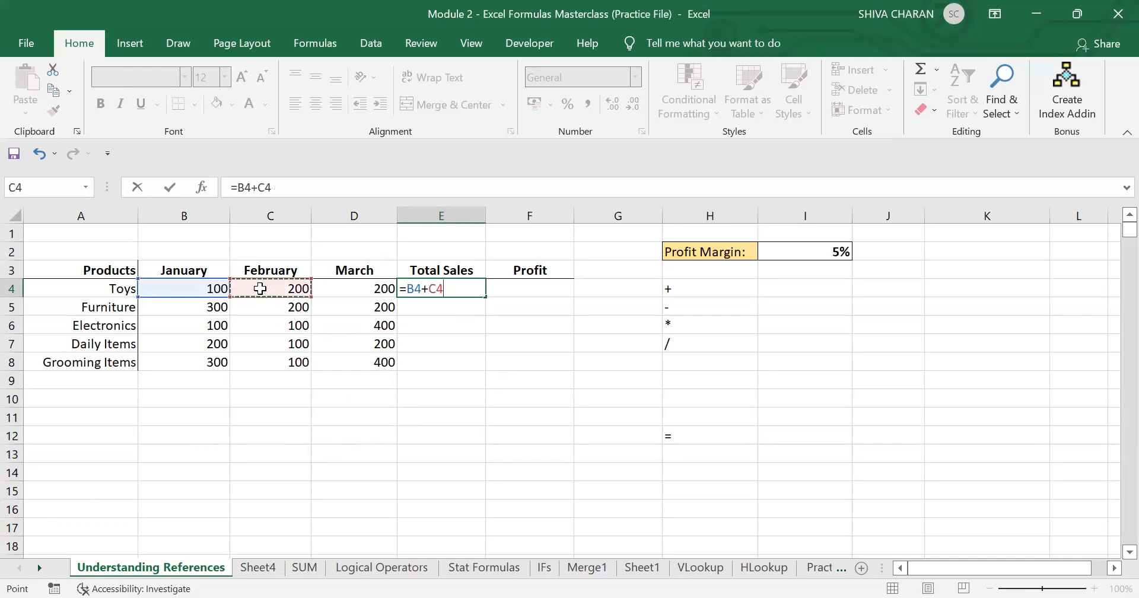
pyautogui.write('+')
pyautogui.click(332, 288)
pyautogui.press('Return')
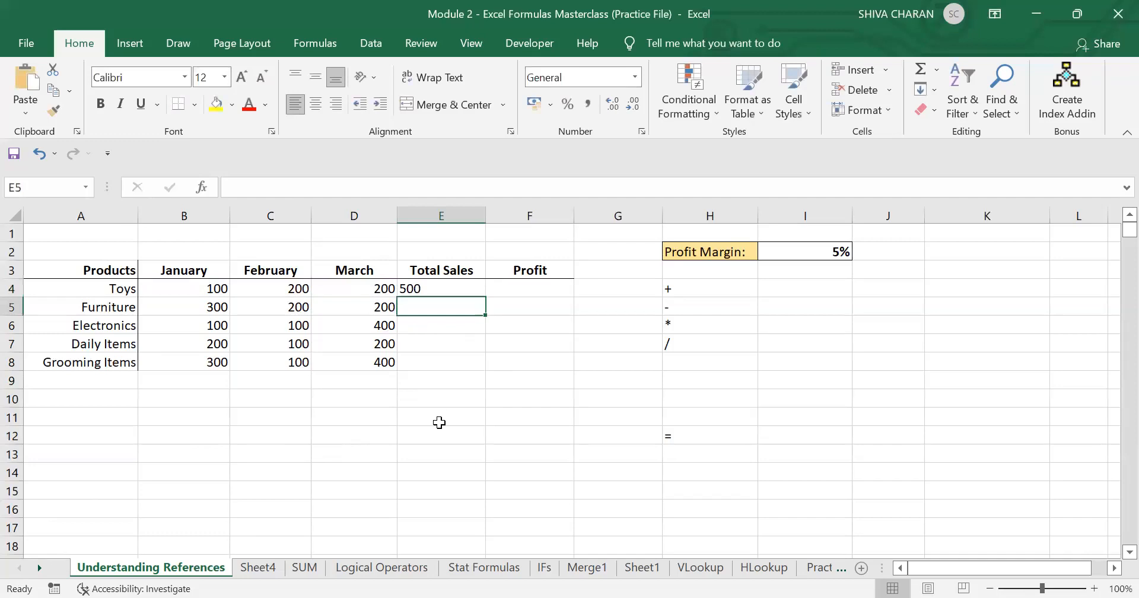
# Step: Replace the Toys Total Sales formula in cell E4 with the fixed number 500
pyautogui.click(439, 289)
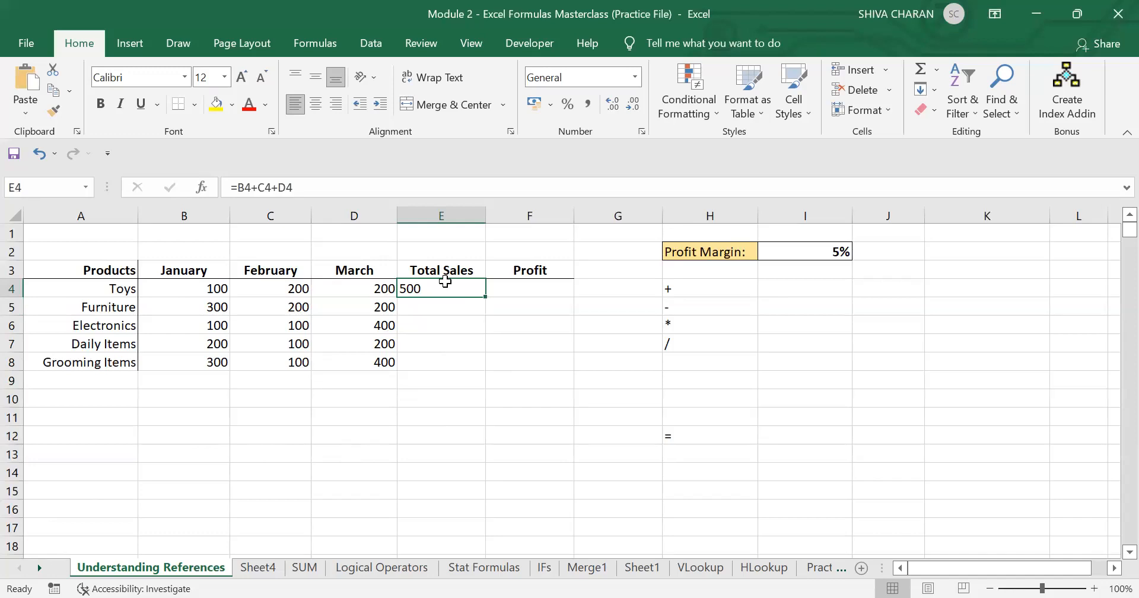
pyautogui.press('Delete')
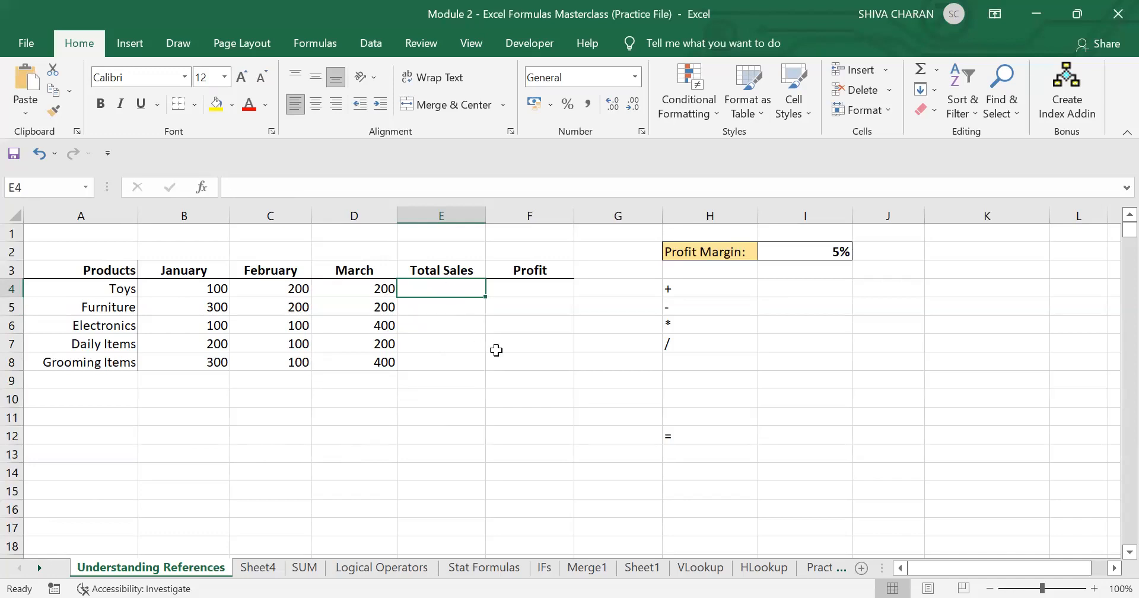
pyautogui.write('500')
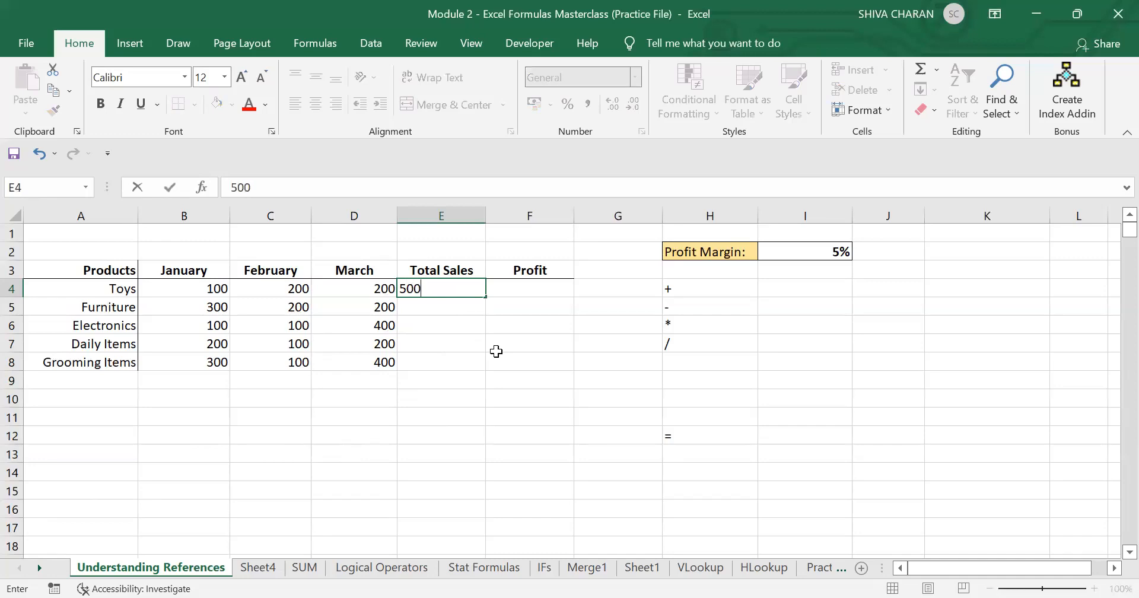
pyautogui.press('Return')
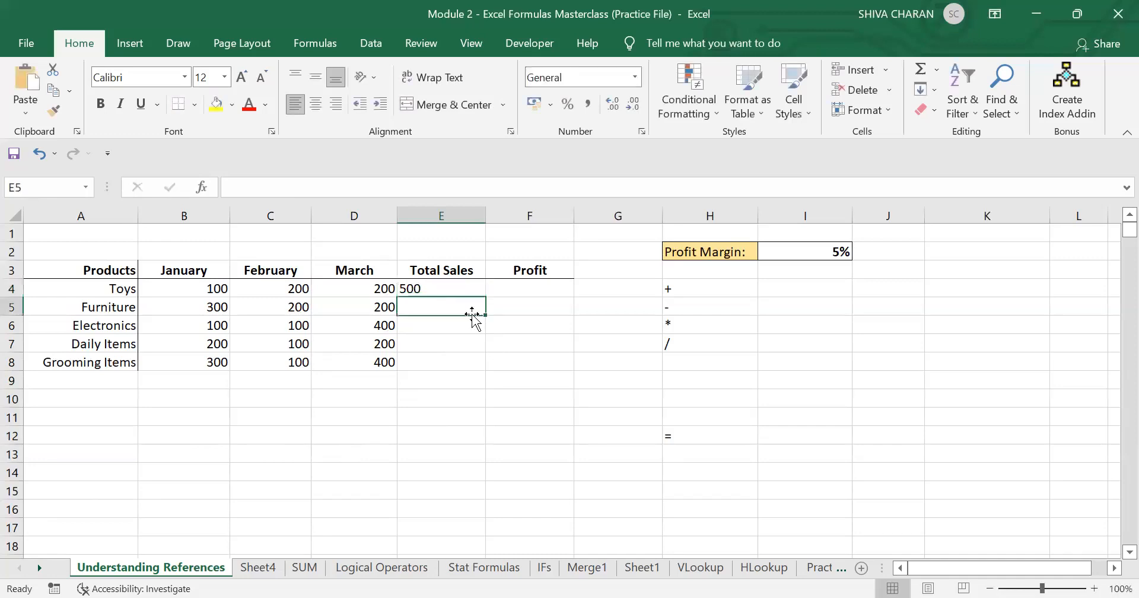
# Step: Set the Toys February sales in cell C4 to 100 and check the hardcoded Total Sales in E4
pyautogui.click(445, 289)
pyautogui.click(277, 287)
pyautogui.doubleClick(276, 287)
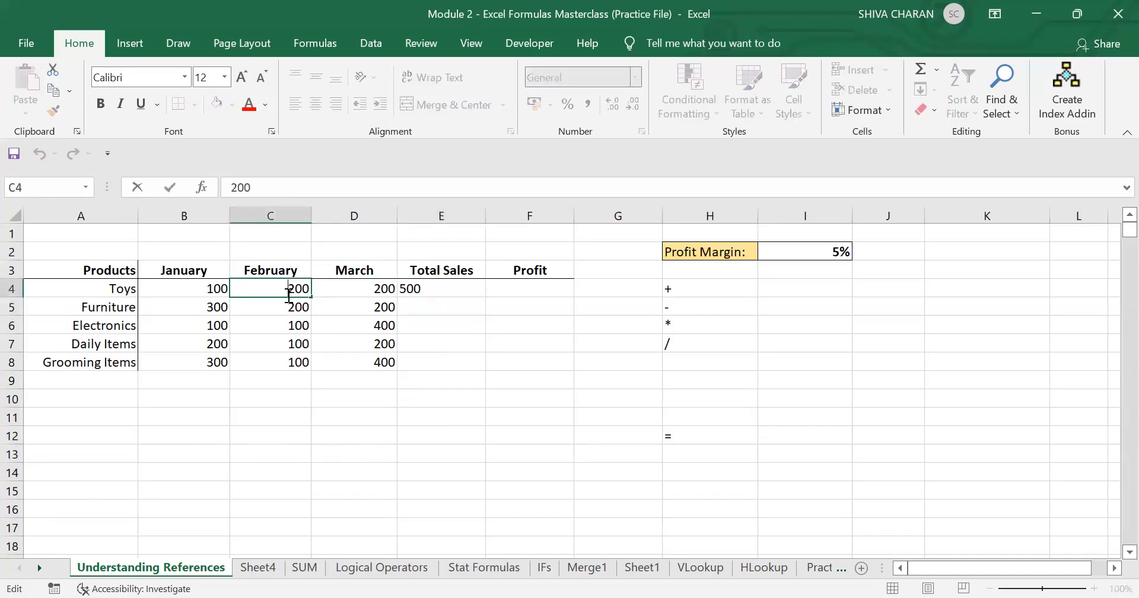
pyautogui.write('1')
pyautogui.press('Tab')
pyautogui.click(457, 285)
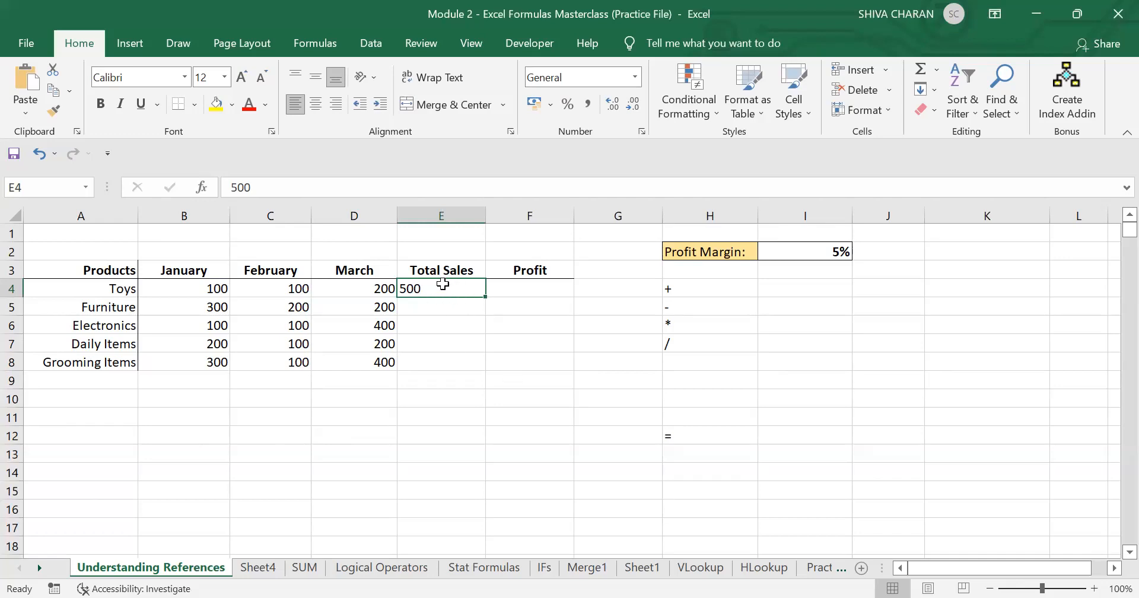
# Step: Undo the change to the Toys February sales and clear the hardcoded Total Sales in cell E4
pyautogui.press('Delete')
pyautogui.hotkey('ctrl', 'z')
pyautogui.hotkey('ctrl', 'z')
pyautogui.click(445, 287)
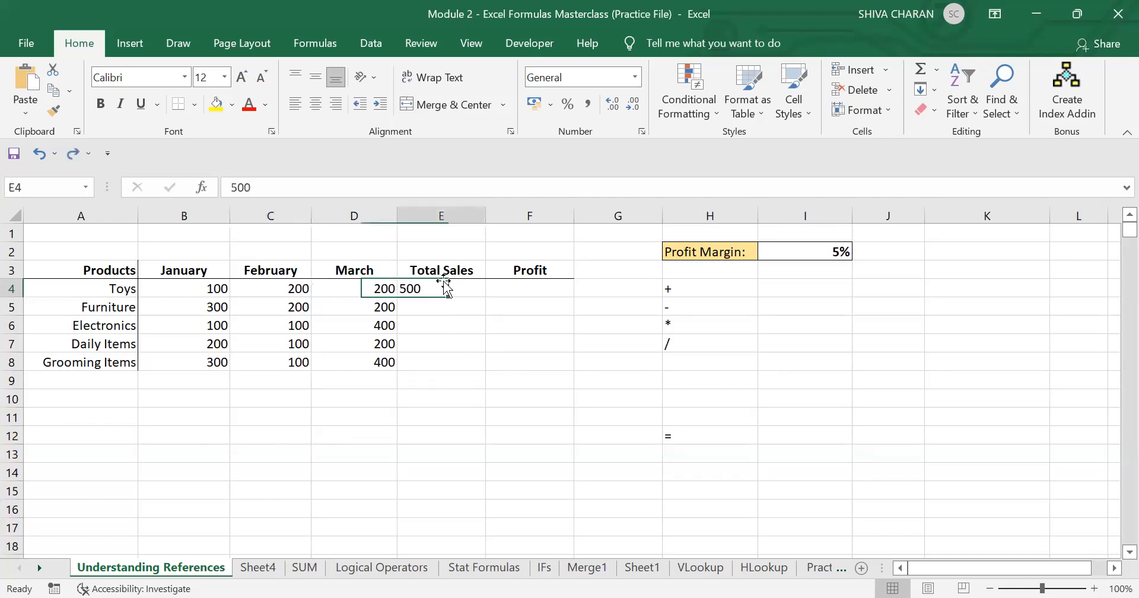
pyautogui.press('Delete')
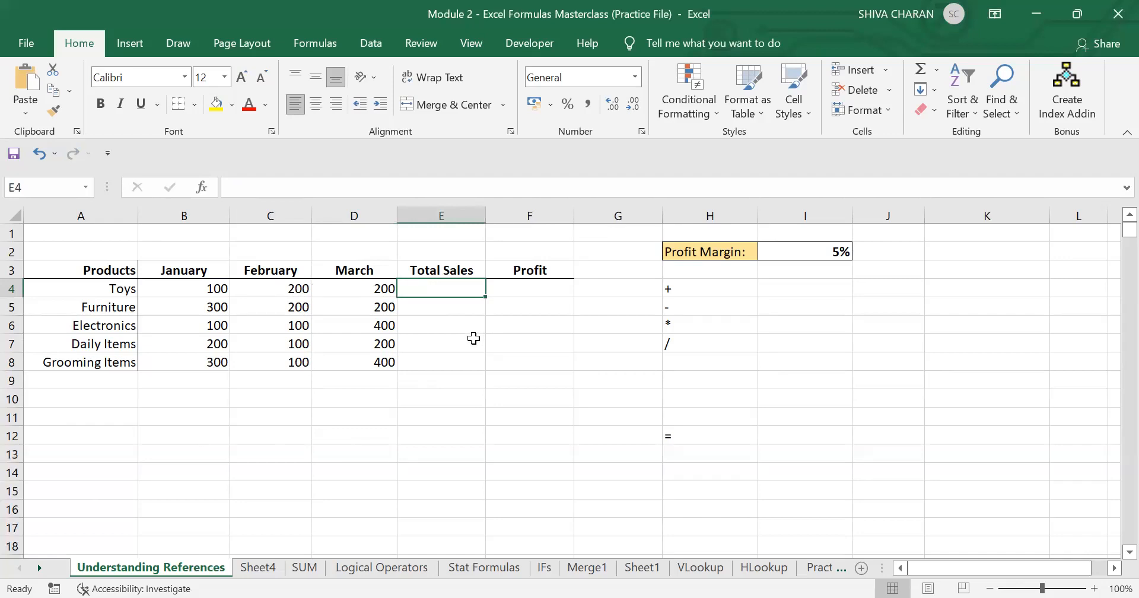
# Step: Calculate the Toys Total Sales in cell E4 with the cell-reference formula =B4+C4+D4
pyautogui.write('=')
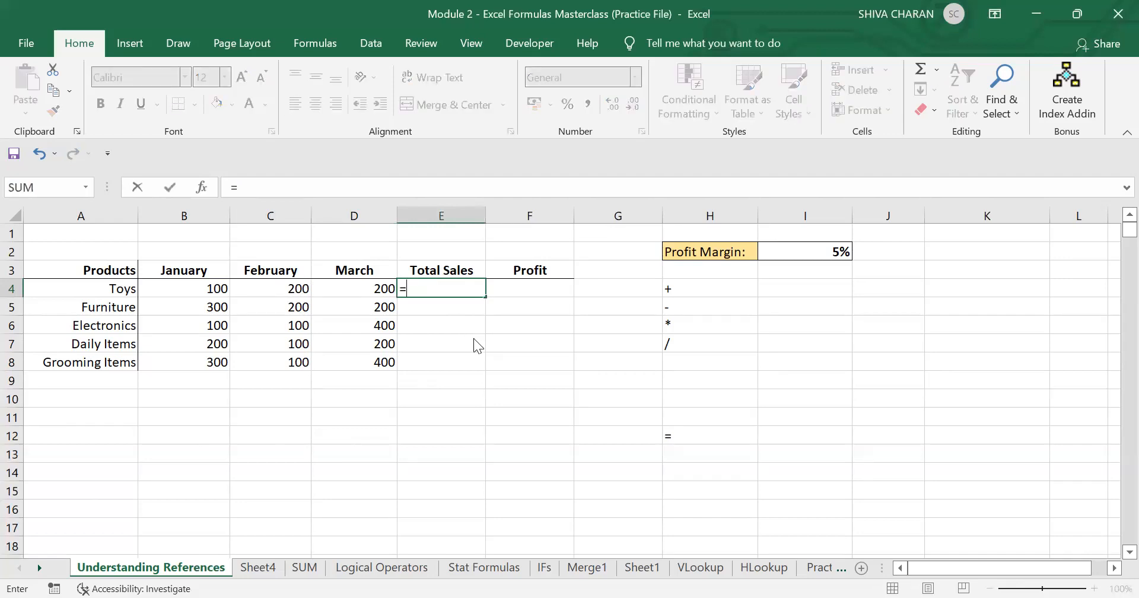
pyautogui.click(221, 289)
pyautogui.write('+')
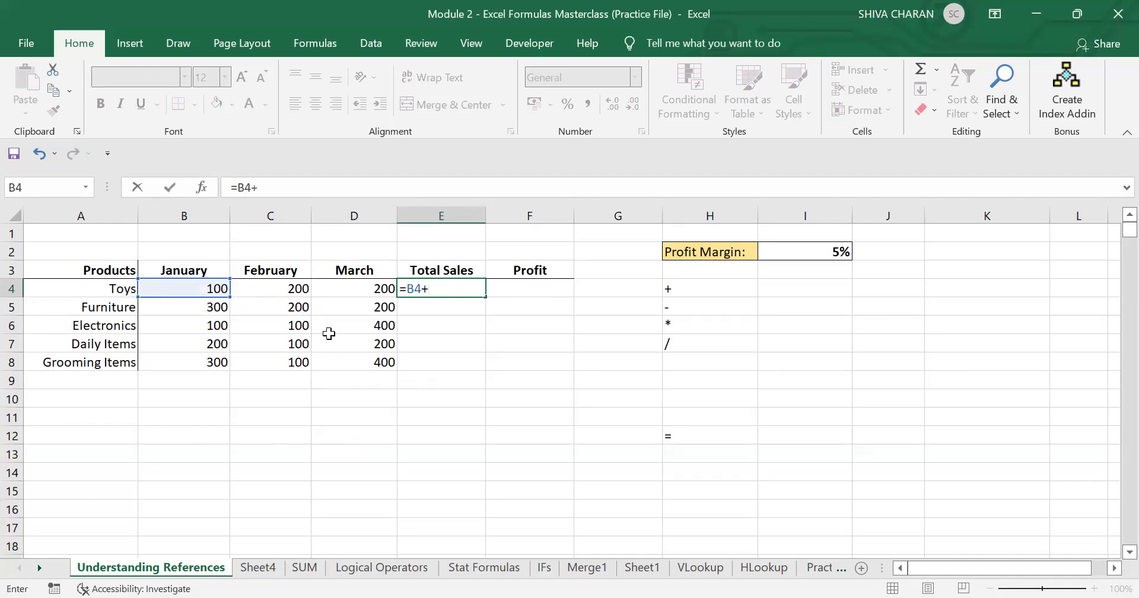
pyautogui.click(258, 291)
pyautogui.write('+')
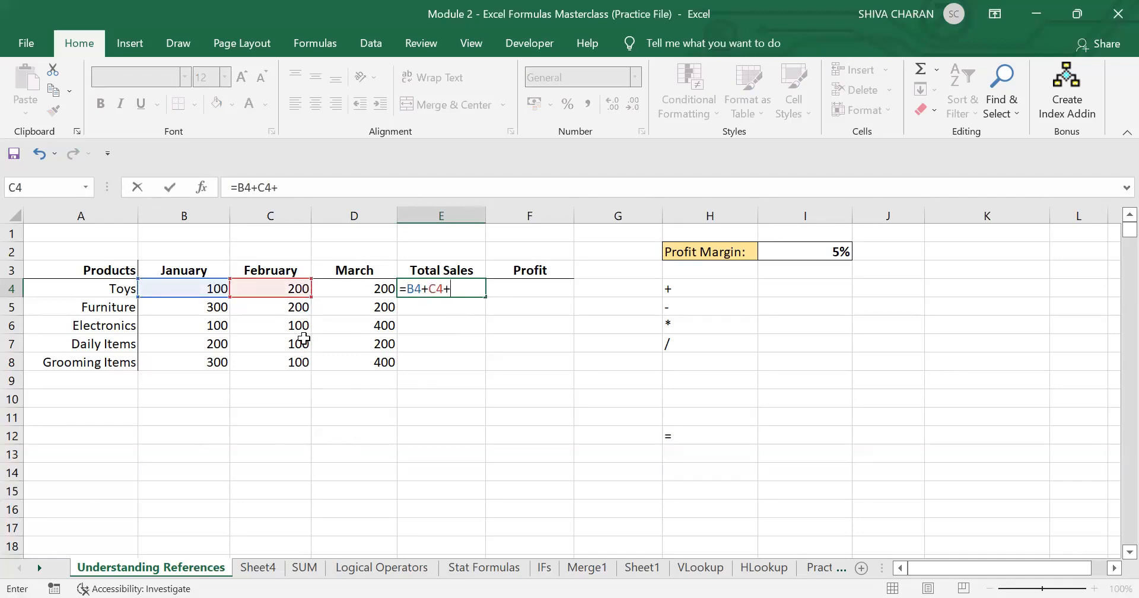
pyautogui.click(357, 284)
pyautogui.press('Return')
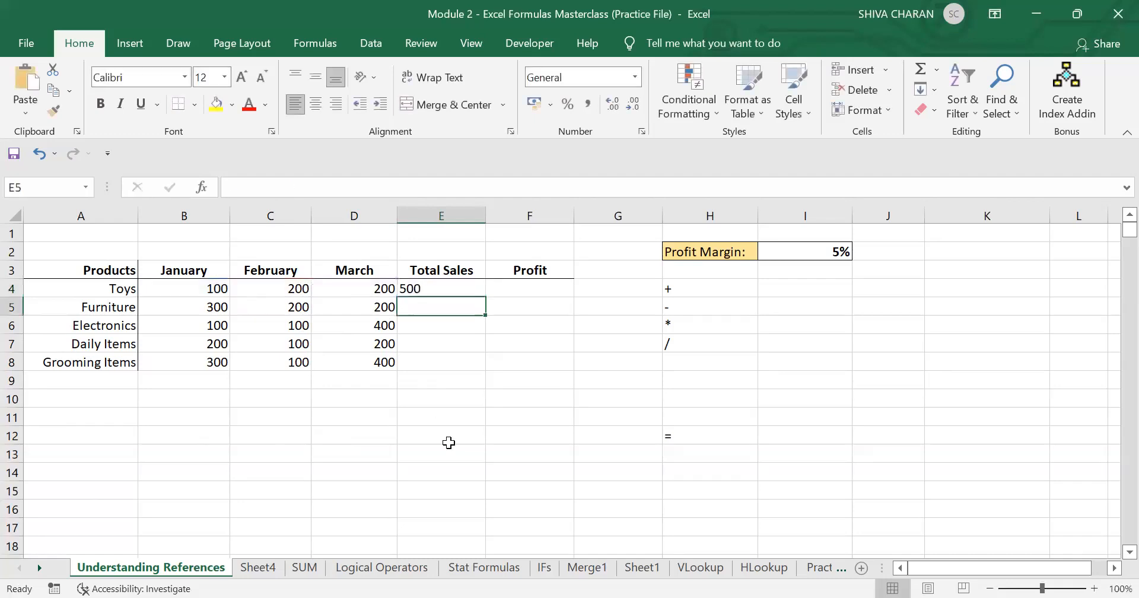
# Step: Test the Total Sales formula in E4 by setting the Toys February sales in C4 to 100, and undo that change
pyautogui.click(276, 291)
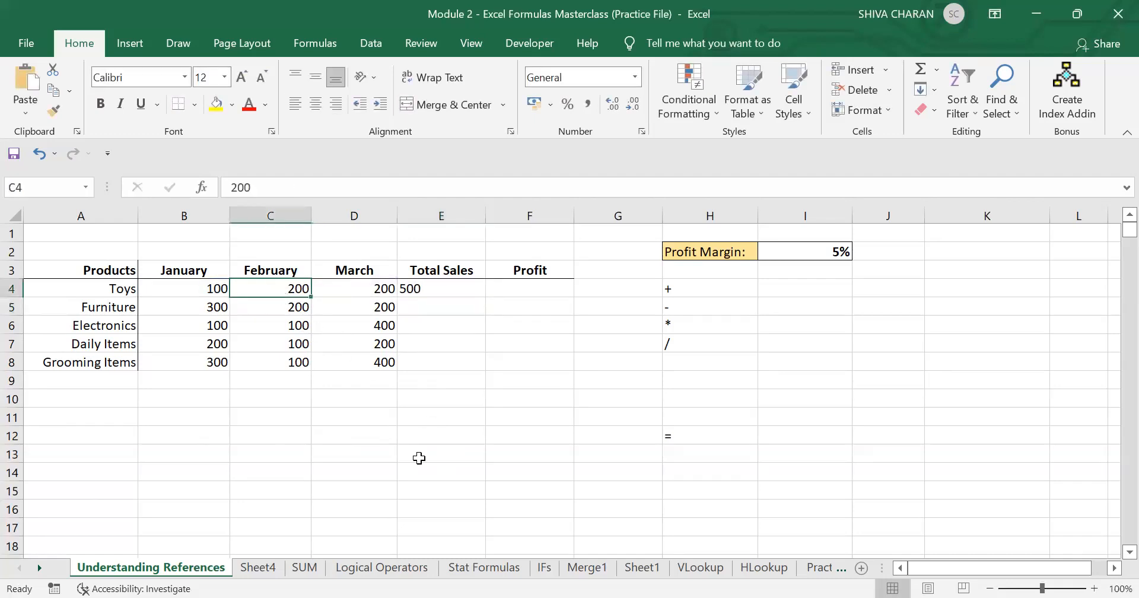
pyautogui.write('100')
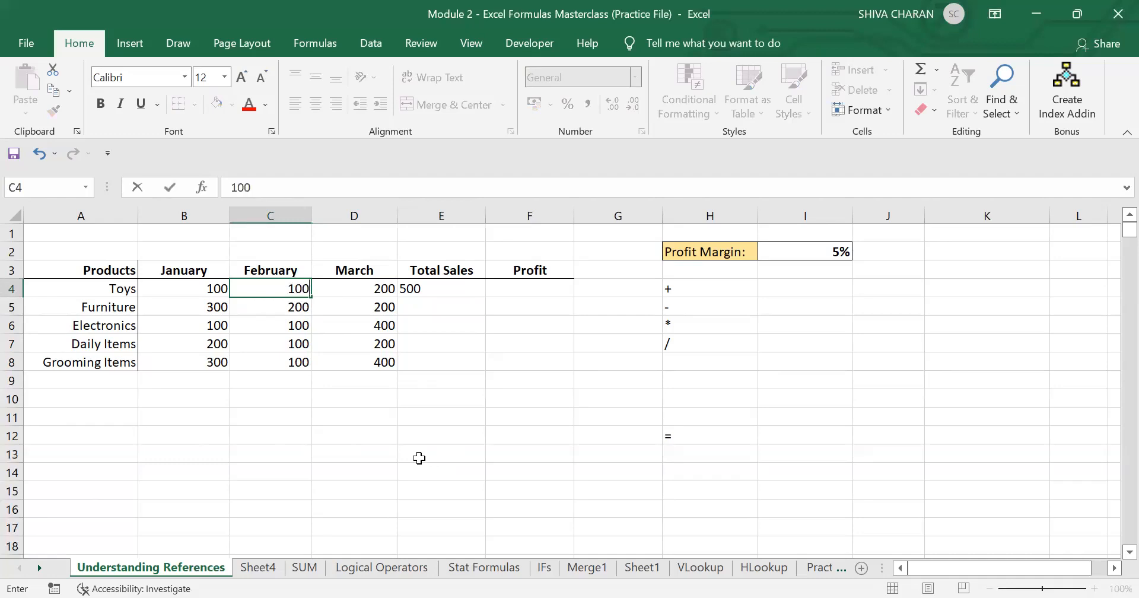
pyautogui.press('Return')
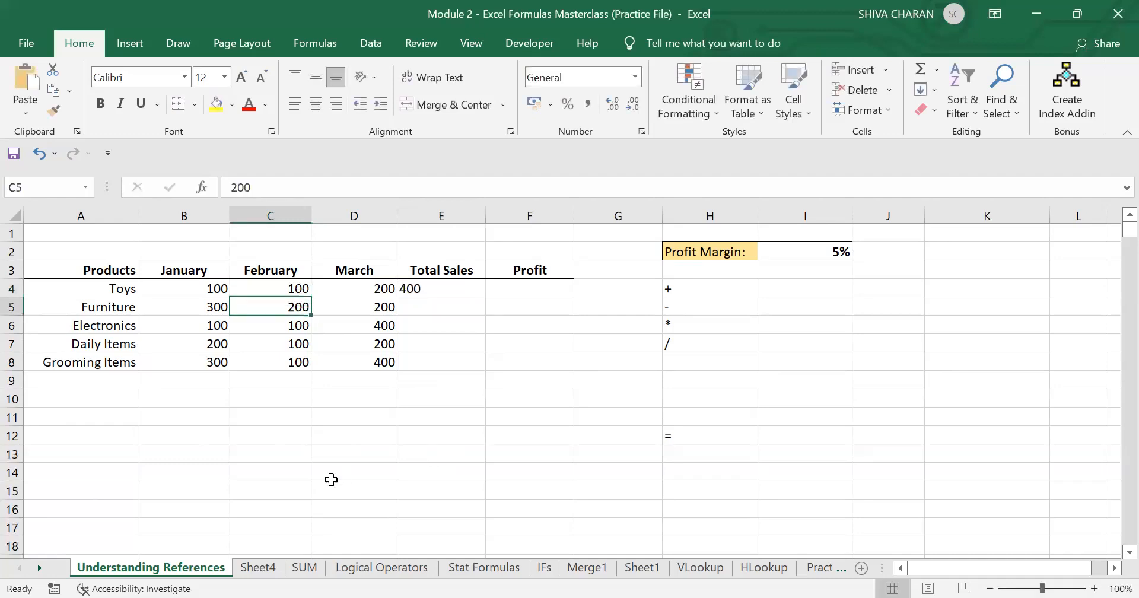
pyautogui.click(437, 290)
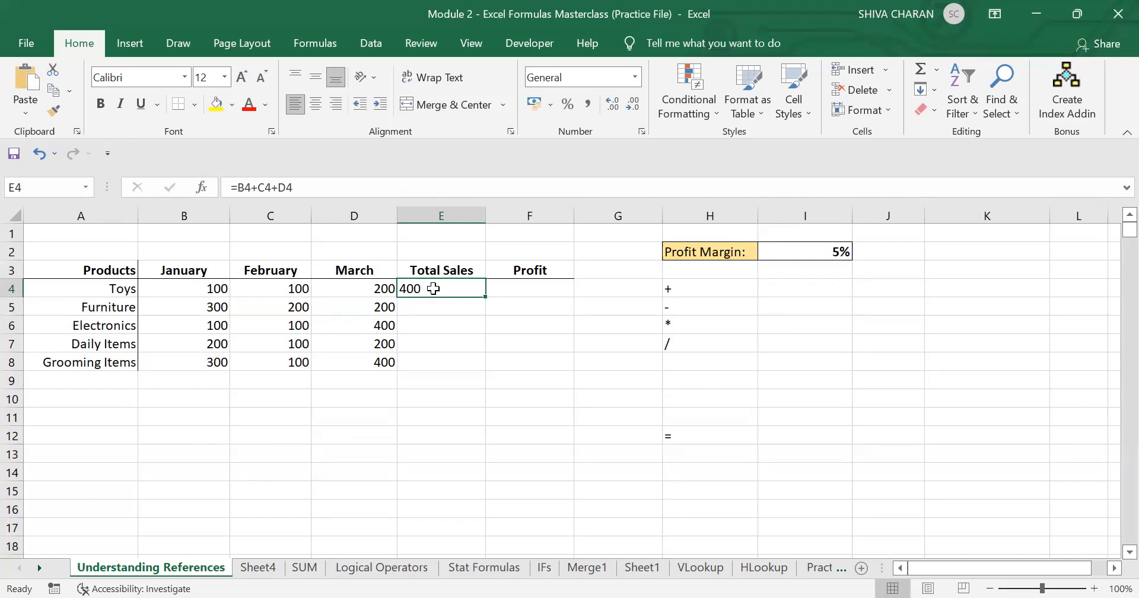
pyautogui.moveTo(360, 290); pyautogui.dragTo(190, 288)
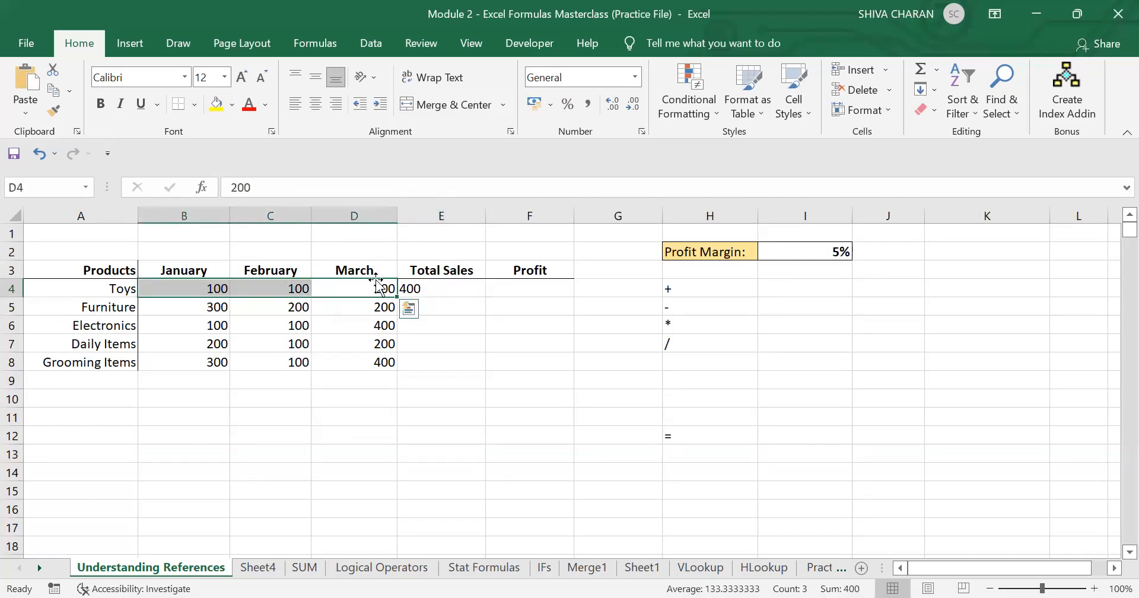
pyautogui.click(438, 289)
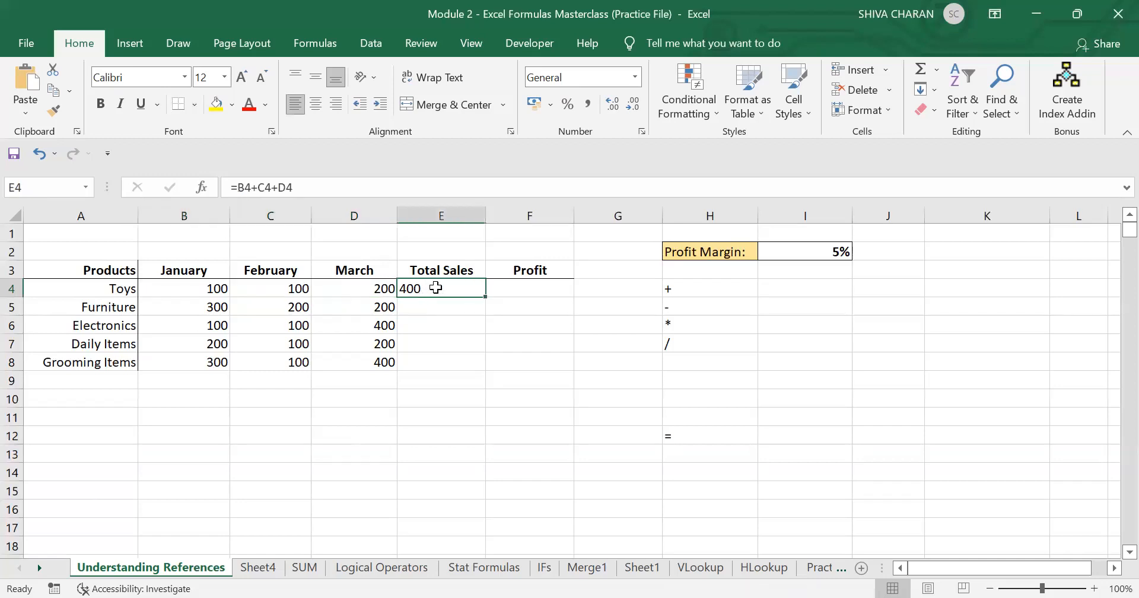
pyautogui.hotkey('ctrl', 'z')
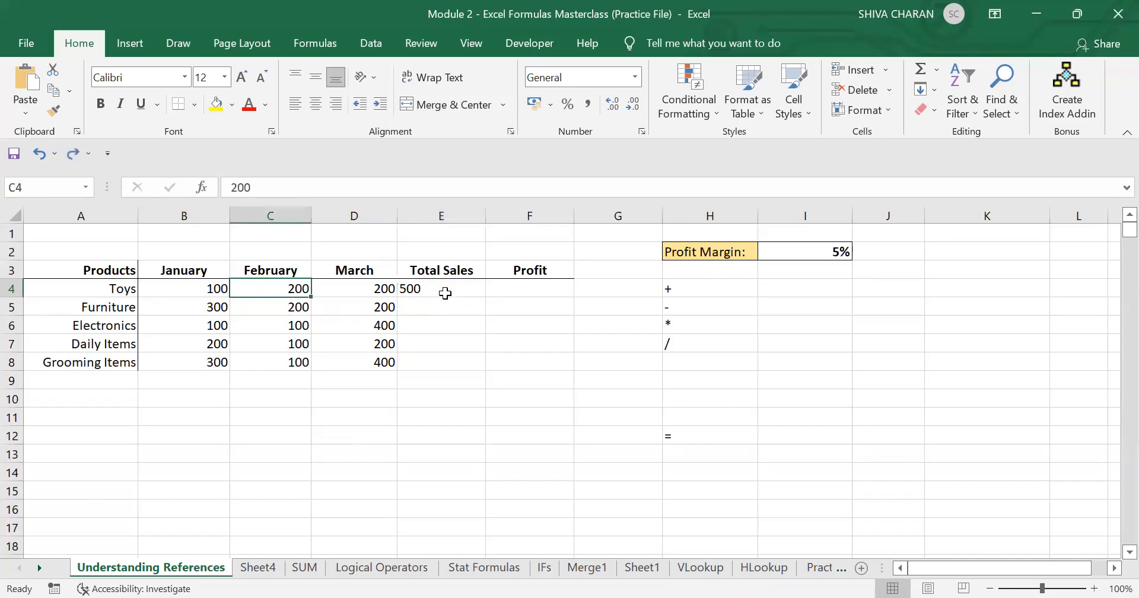
# Step: Fill the Total Sales formula from cell E4 down through E8 for the remaining products
pyautogui.click(445, 292)
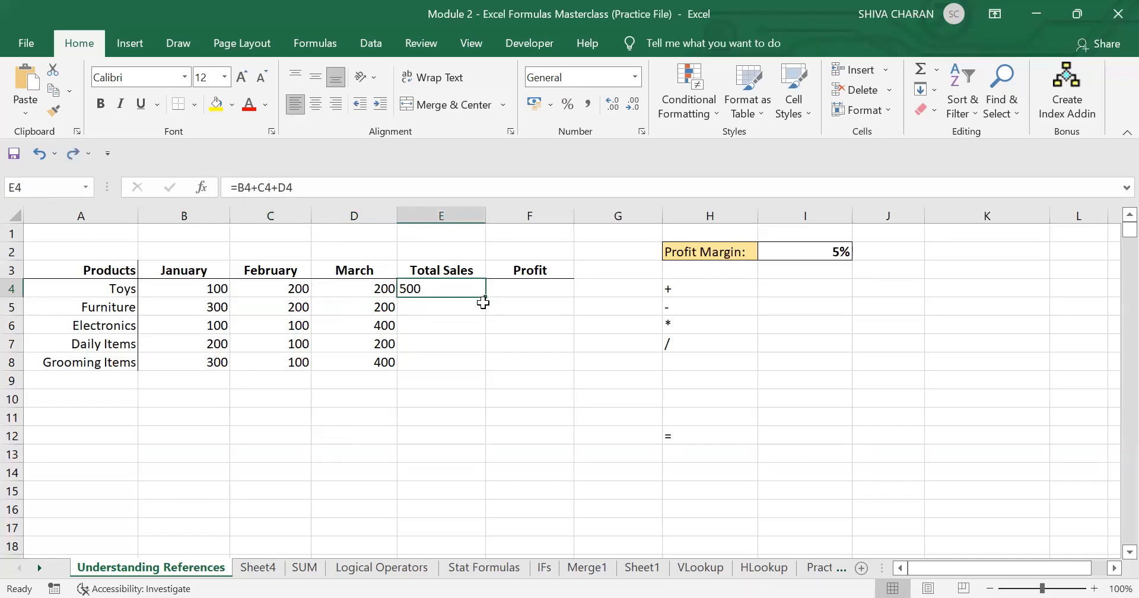
pyautogui.doubleClick(487, 296)
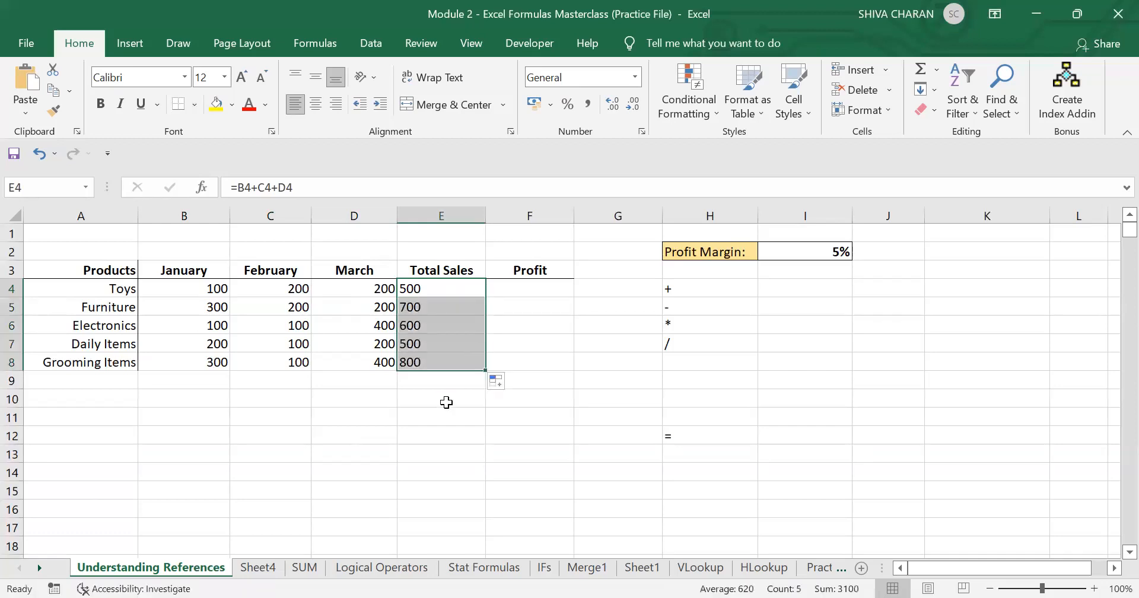
pyautogui.click(440, 422)
# Step: Examine the Total Sales formulas in cells E4 to E8 to compare the row references used for each product
pyautogui.click(435, 292)
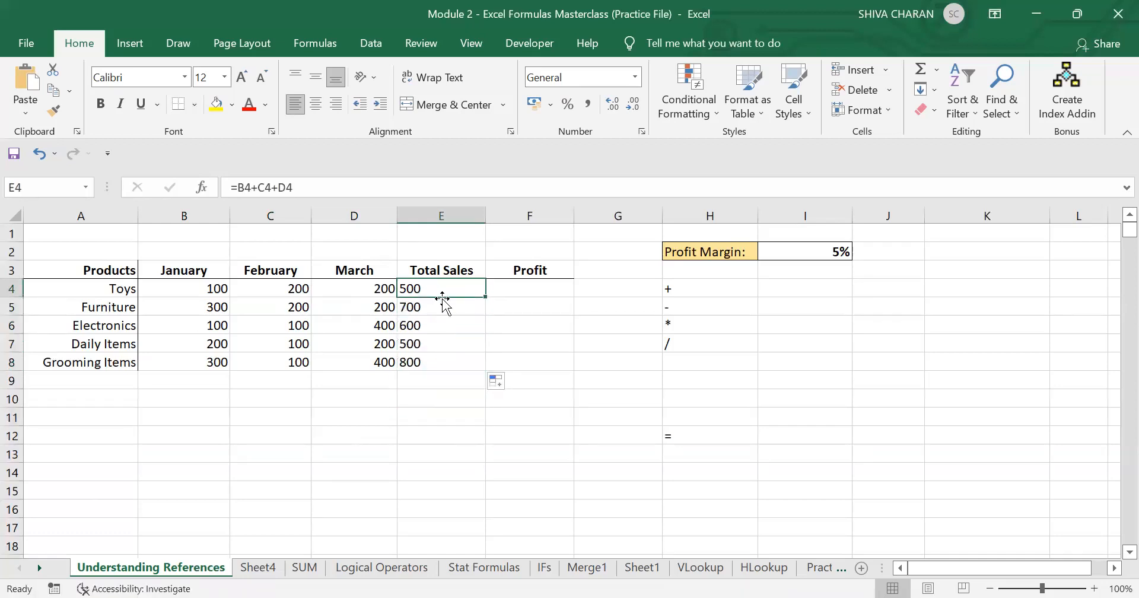
pyautogui.moveTo(445, 305); pyautogui.dragTo(452, 357)
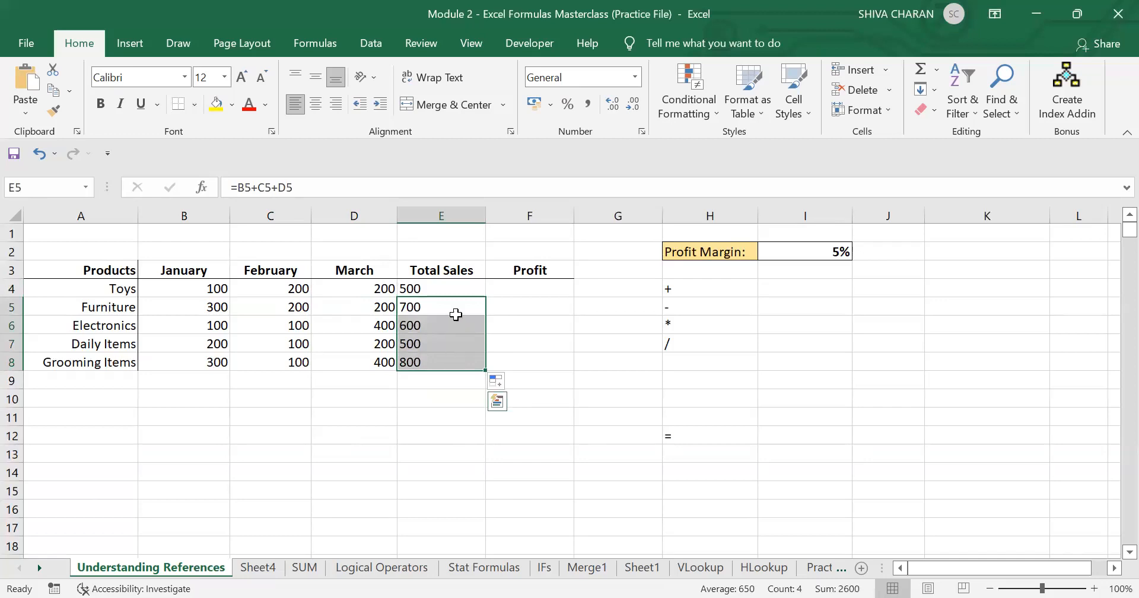
pyautogui.click(444, 289)
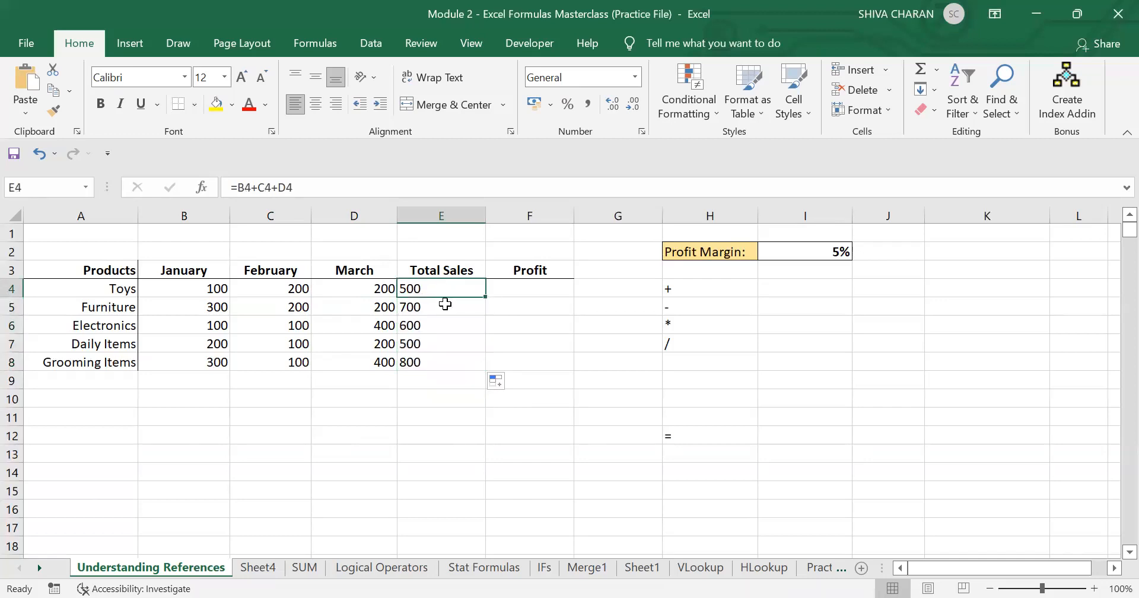
pyautogui.click(445, 309)
pyautogui.click(444, 323)
pyautogui.click(438, 345)
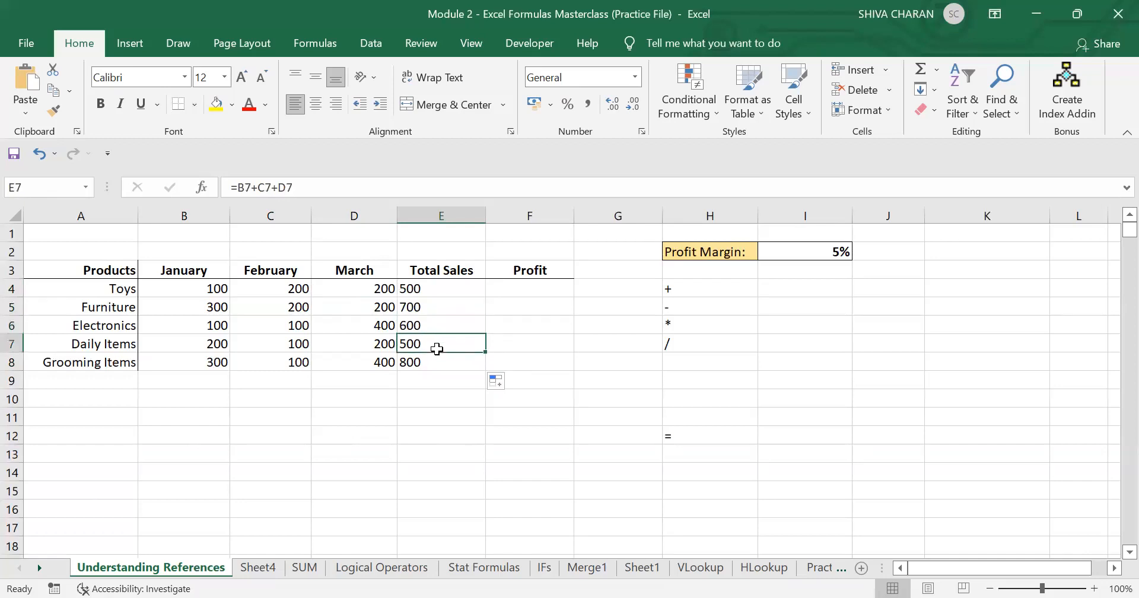
pyautogui.click(437, 361)
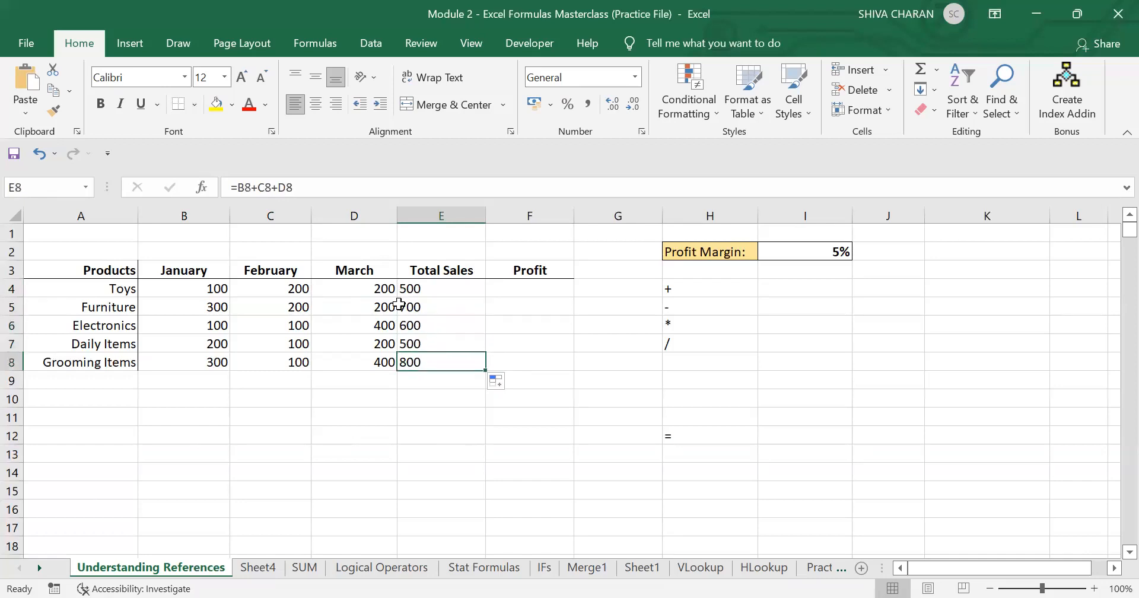
# Step: Examine the month columns B to D and the Total Sales formulas in cells E4 to E8, comparing their references
pyautogui.click(184, 214)
pyautogui.keyDown('shift'); pyautogui.click(363, 213); pyautogui.keyUp('shift')
pyautogui.click(364, 214)
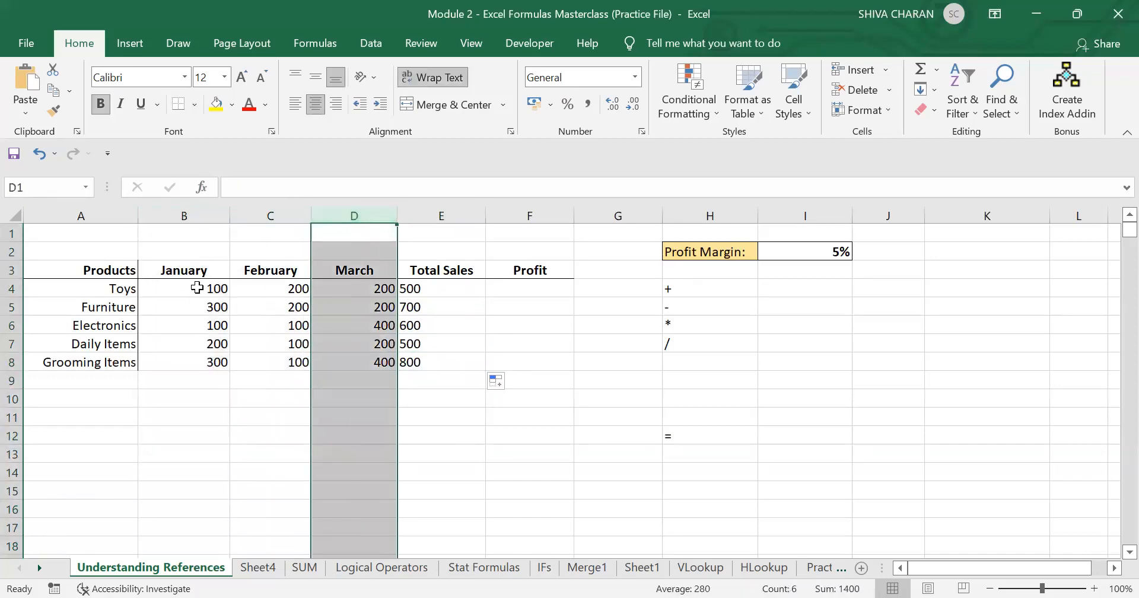
pyautogui.click(448, 292)
pyautogui.press('Down')
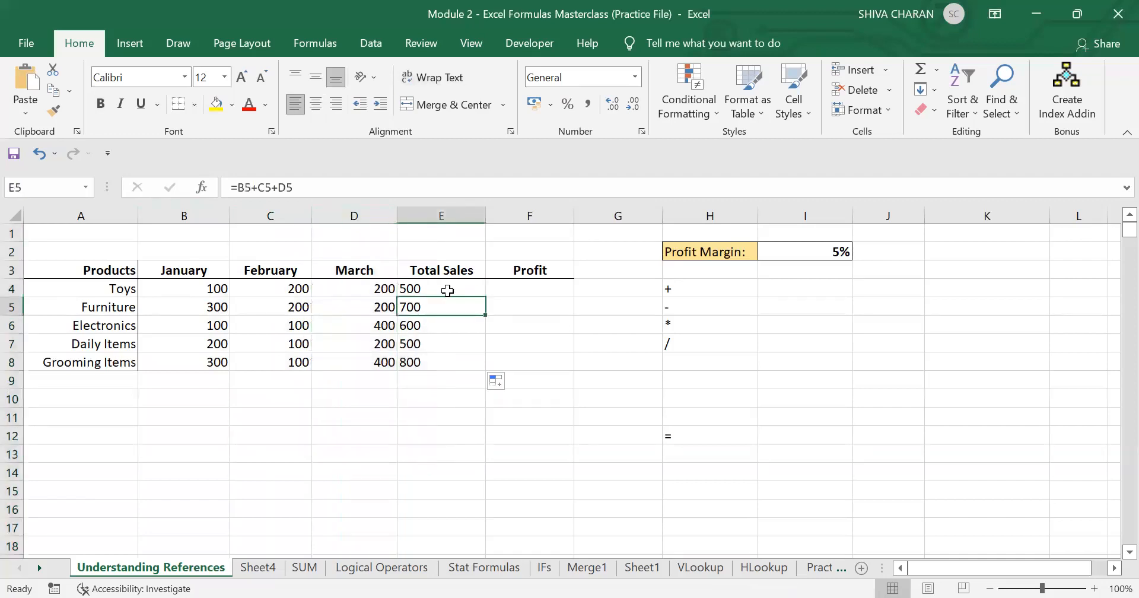
pyautogui.press('Down')
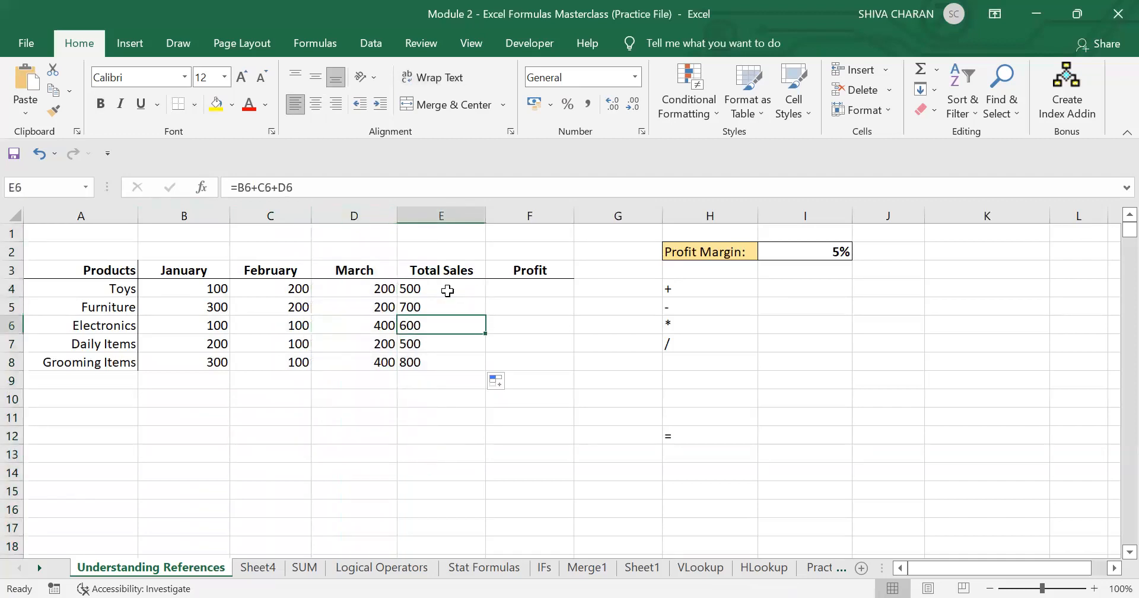
pyautogui.press('Down')
pyautogui.press('Down')
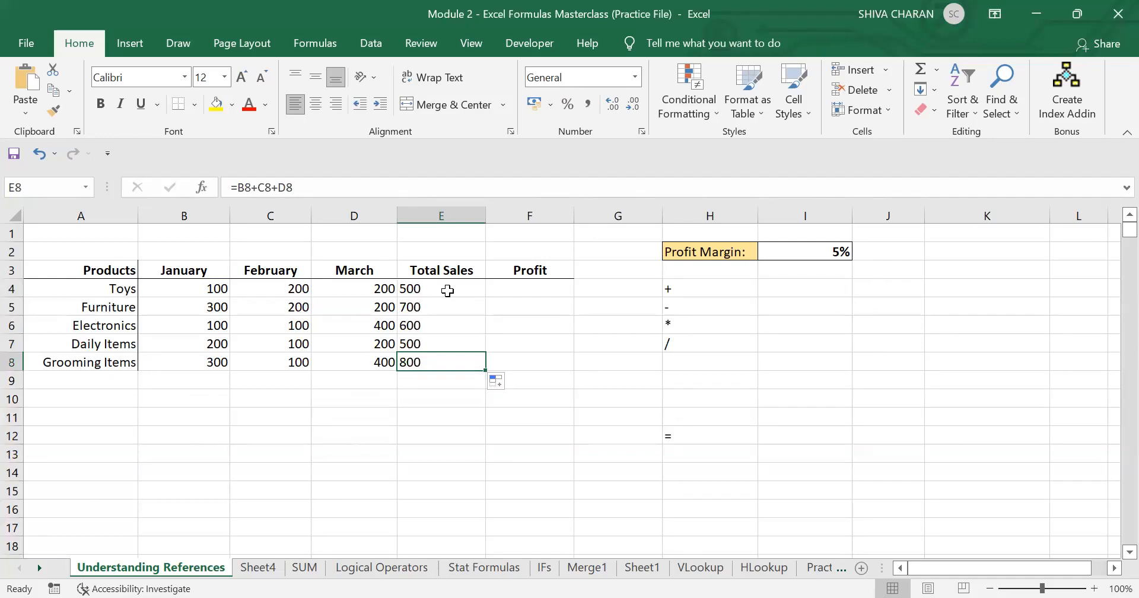
pyautogui.hotkey('shift', 'Up')
pyautogui.hotkey('shift', 'Up')
pyautogui.hotkey('shift', 'Up')
pyautogui.hotkey('shift', 'Up')
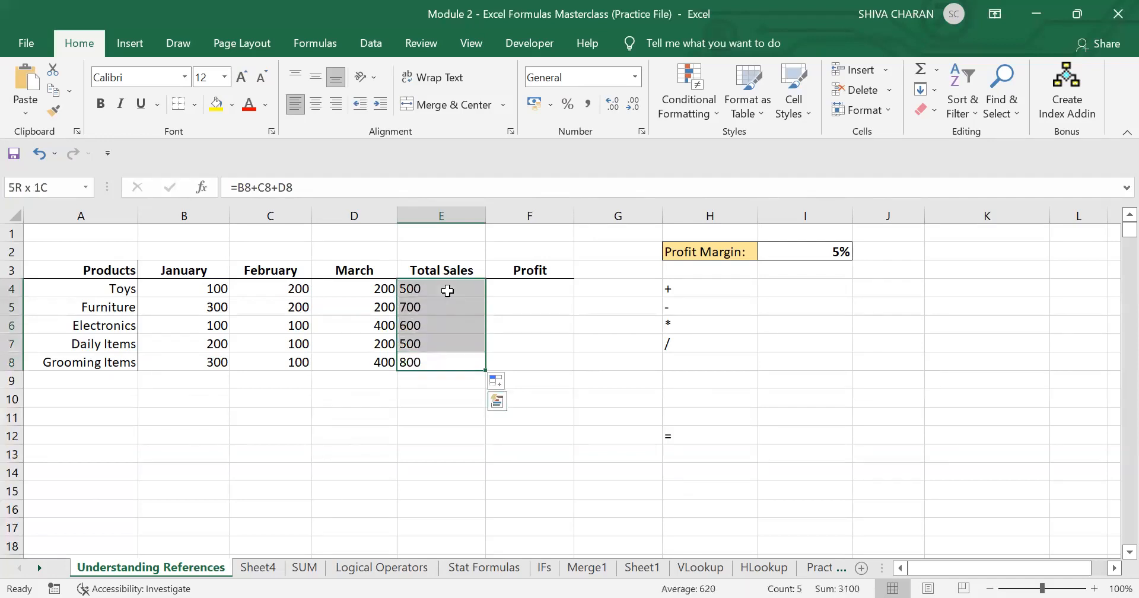
# Step: Review the arithmetic operator symbols listed in cells H4 to H7 before building the Profit formula
pyautogui.press('Right')
pyautogui.press('Up')
pyautogui.press('Up')
pyautogui.press('Up')
pyautogui.press('Up')
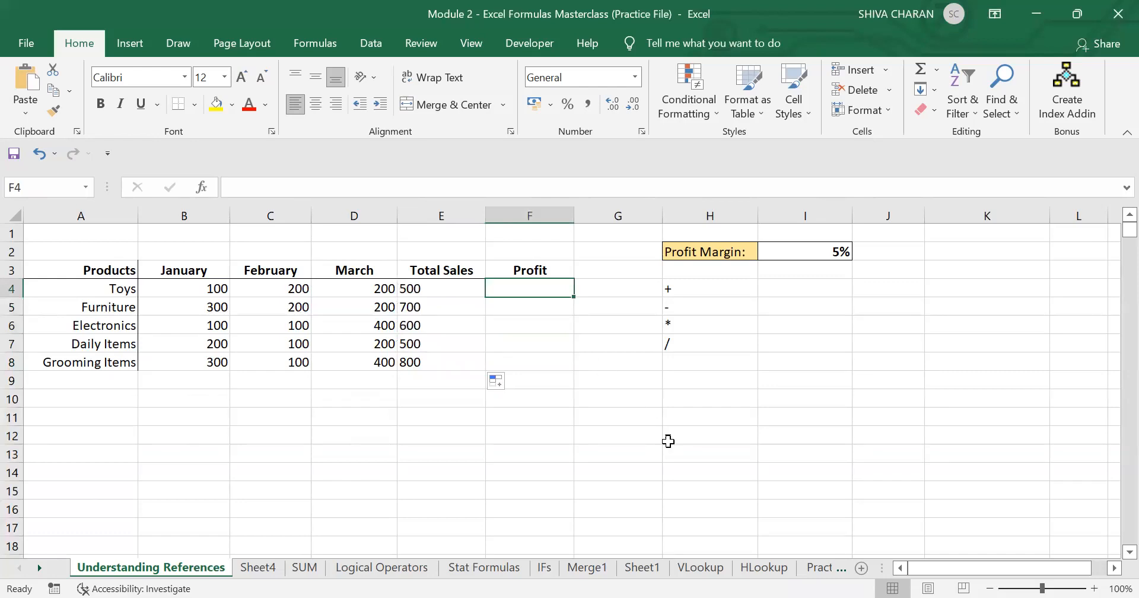
pyautogui.click(646, 417)
pyautogui.click(542, 287)
pyautogui.moveTo(712, 285); pyautogui.dragTo(720, 336)
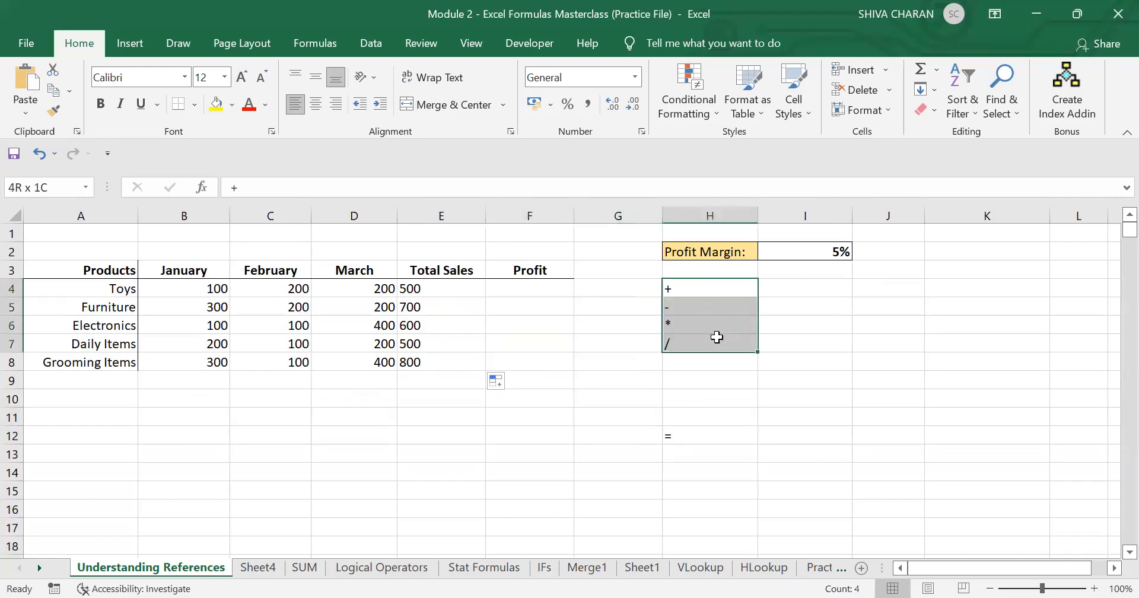
pyautogui.click(699, 293)
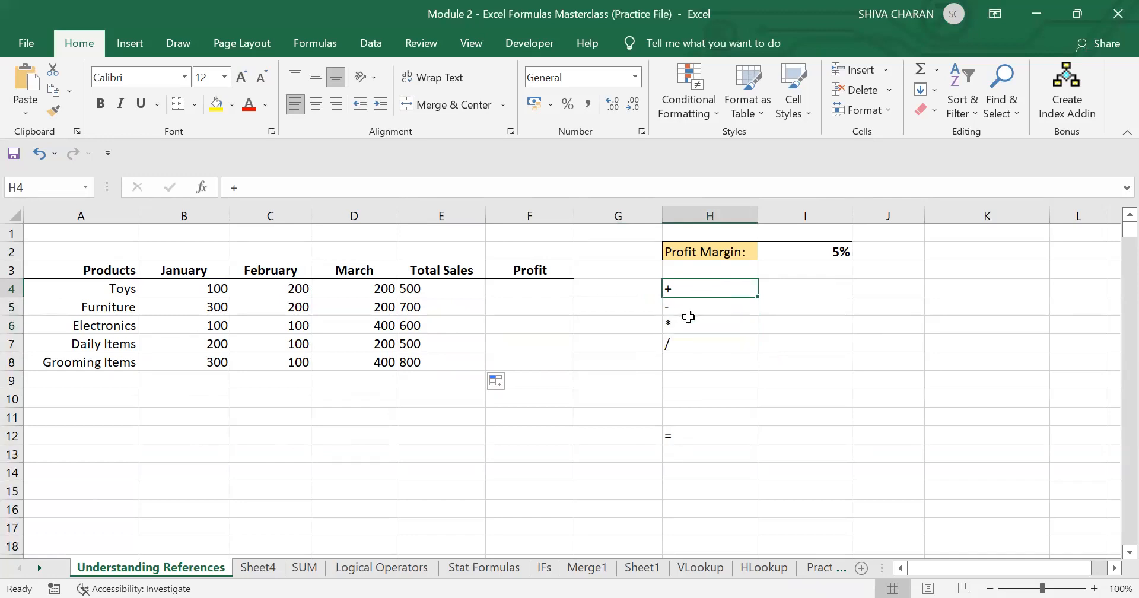
pyautogui.click(691, 309)
pyautogui.click(694, 326)
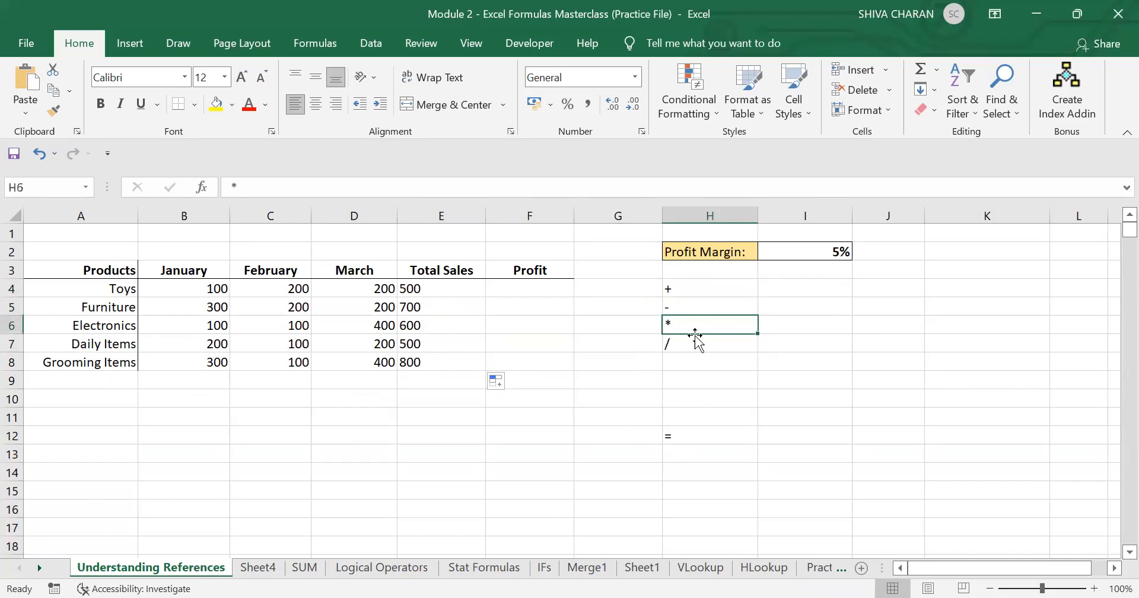
pyautogui.click(692, 342)
pyautogui.click(541, 436)
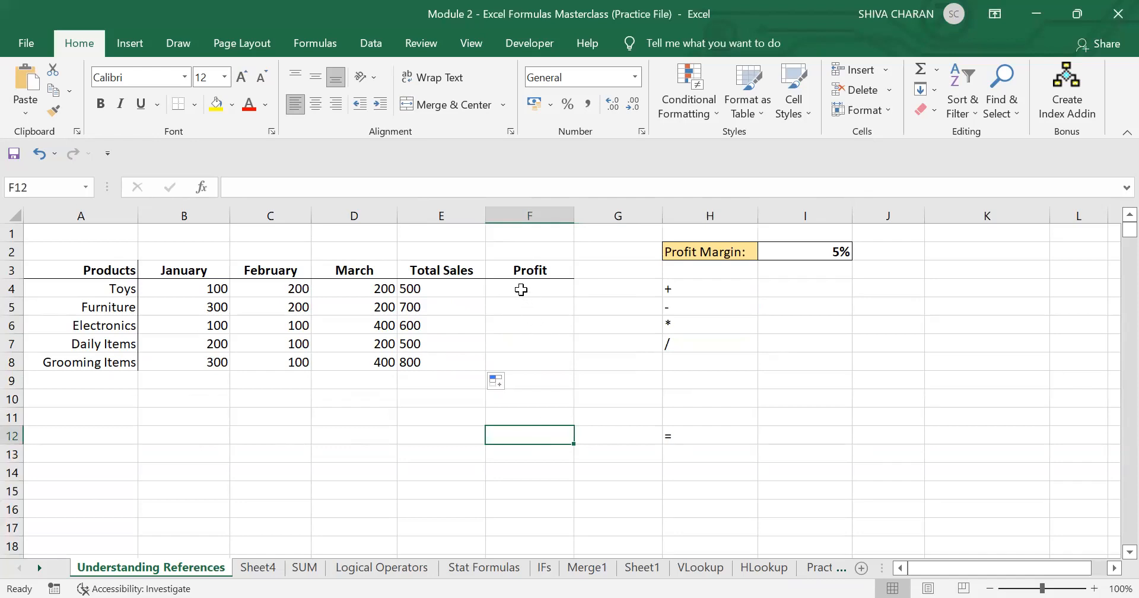
pyautogui.click(691, 295)
# Step: Calculate the Toys Profit in cell F4 by multiplying Total Sales by the profit margin with the formula =E4*I2
pyautogui.click(526, 287)
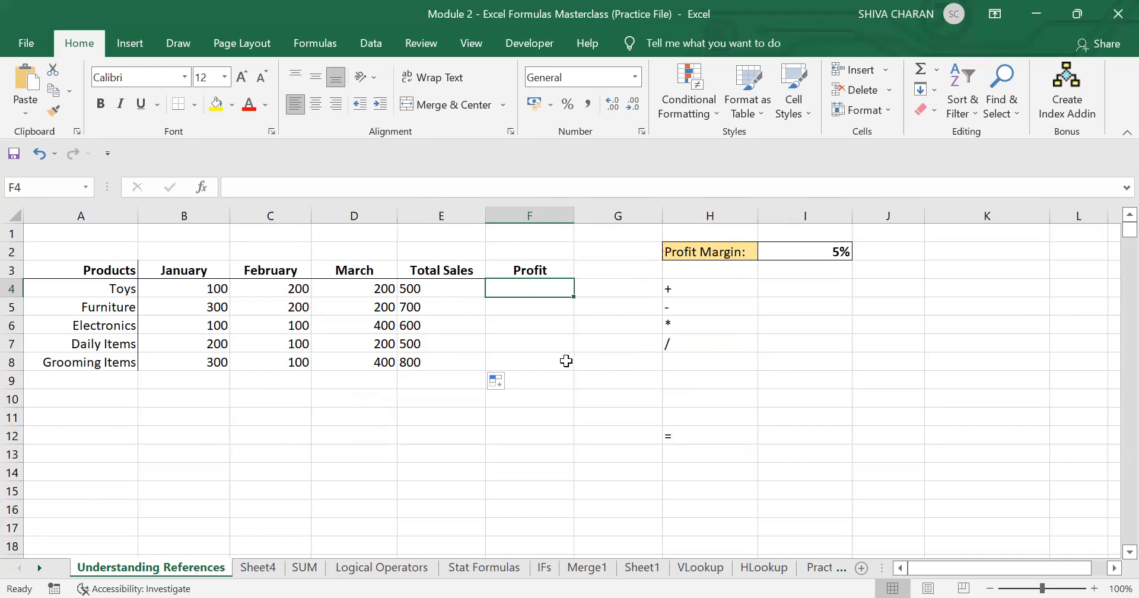
pyautogui.write('=')
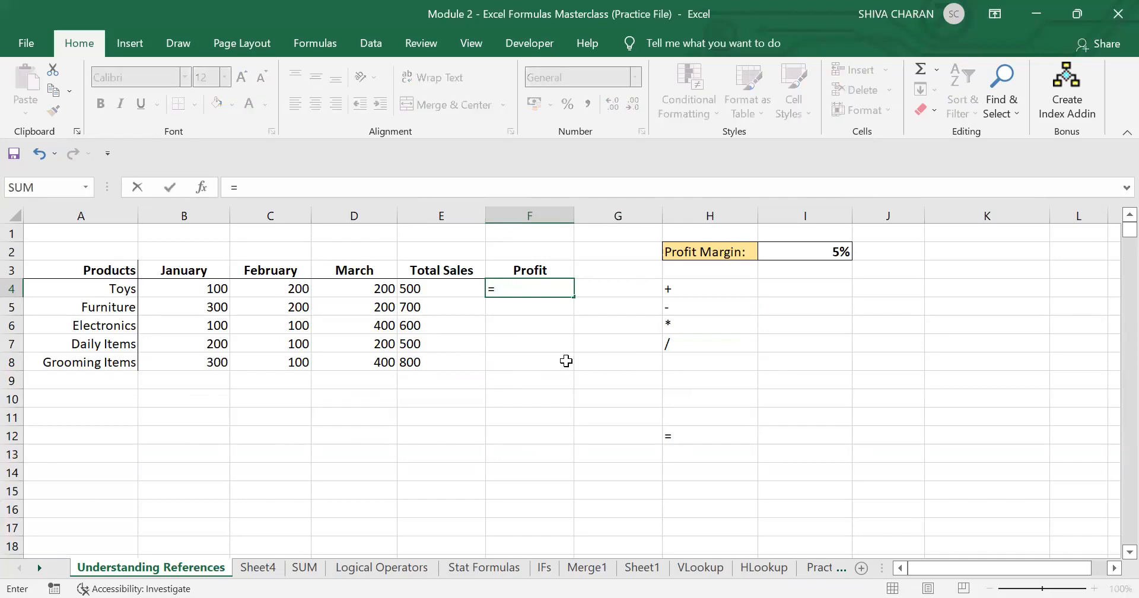
pyautogui.click(450, 287)
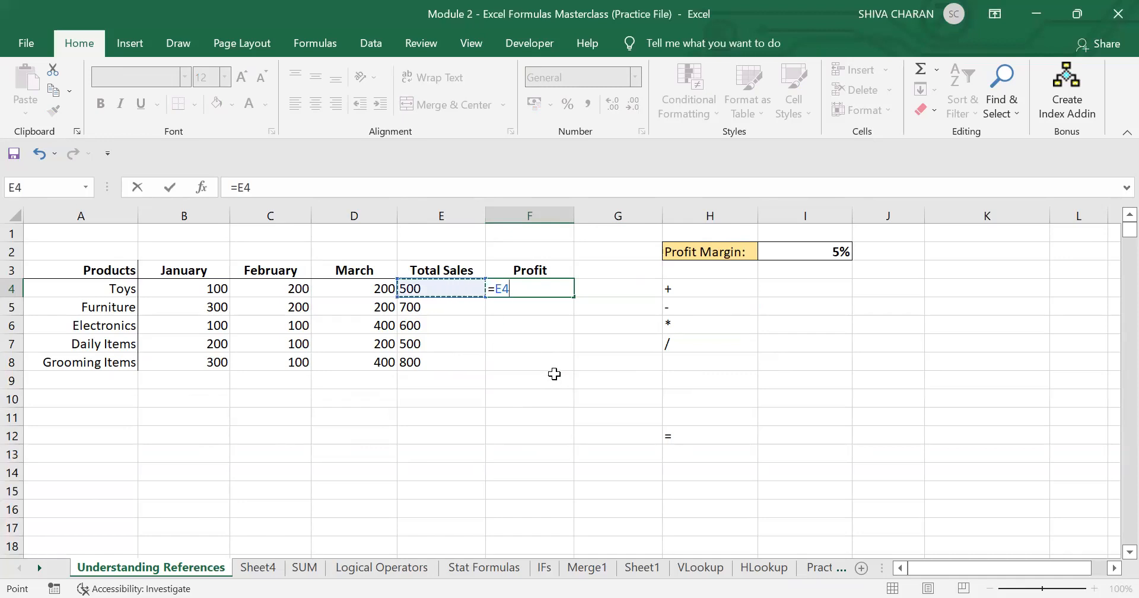
pyautogui.write('*')
pyautogui.click(811, 250)
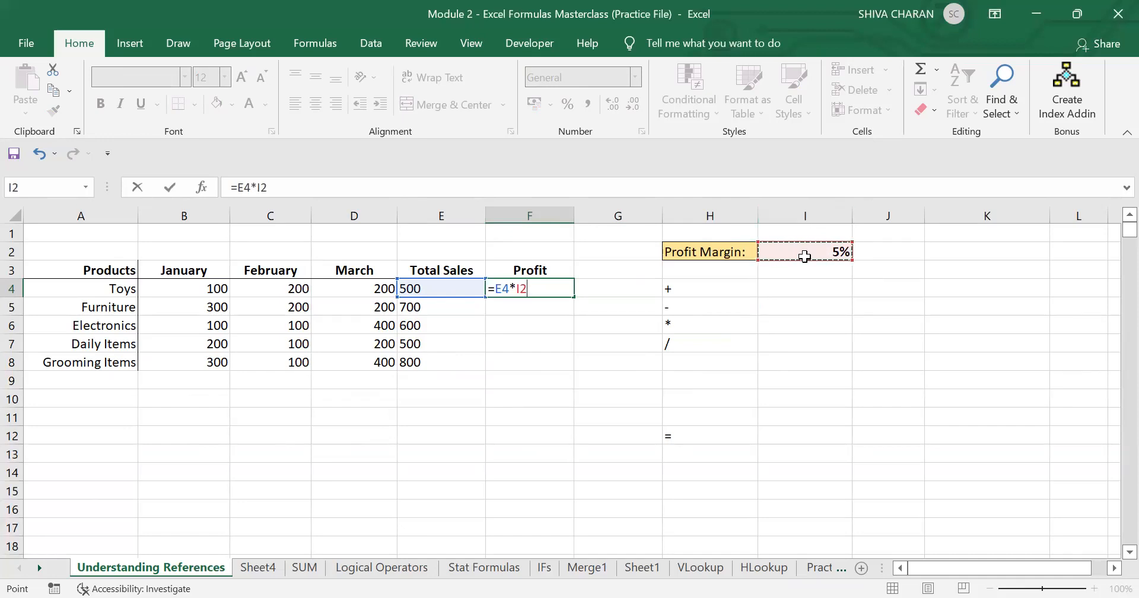
pyautogui.press('Return')
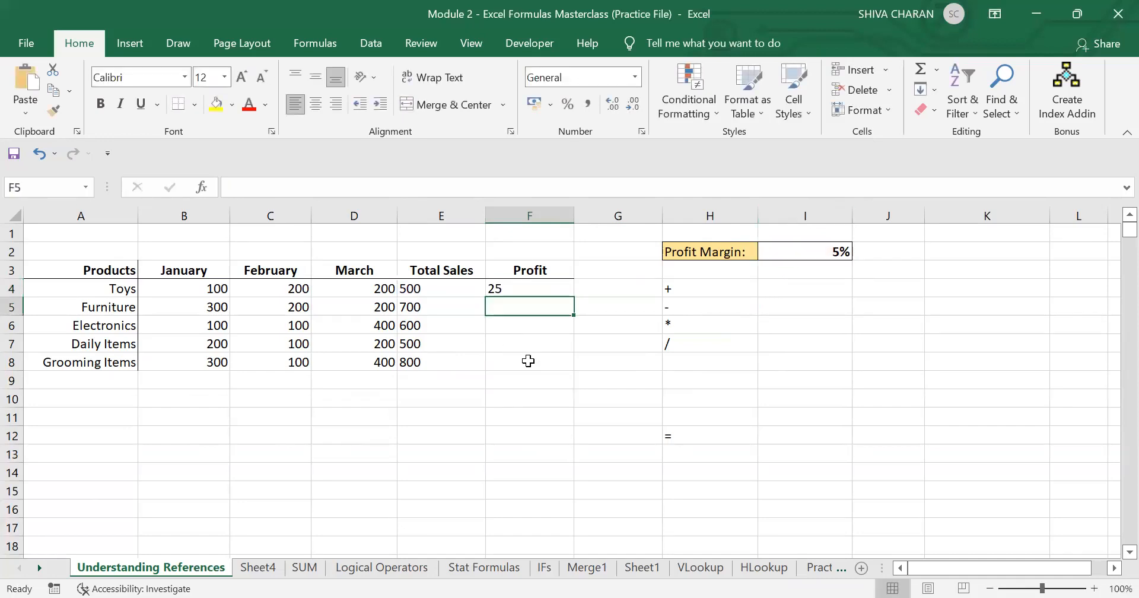
# Step: Fill the Profit formula from cell F4 down through F8 for the remaining products
pyautogui.click(538, 291)
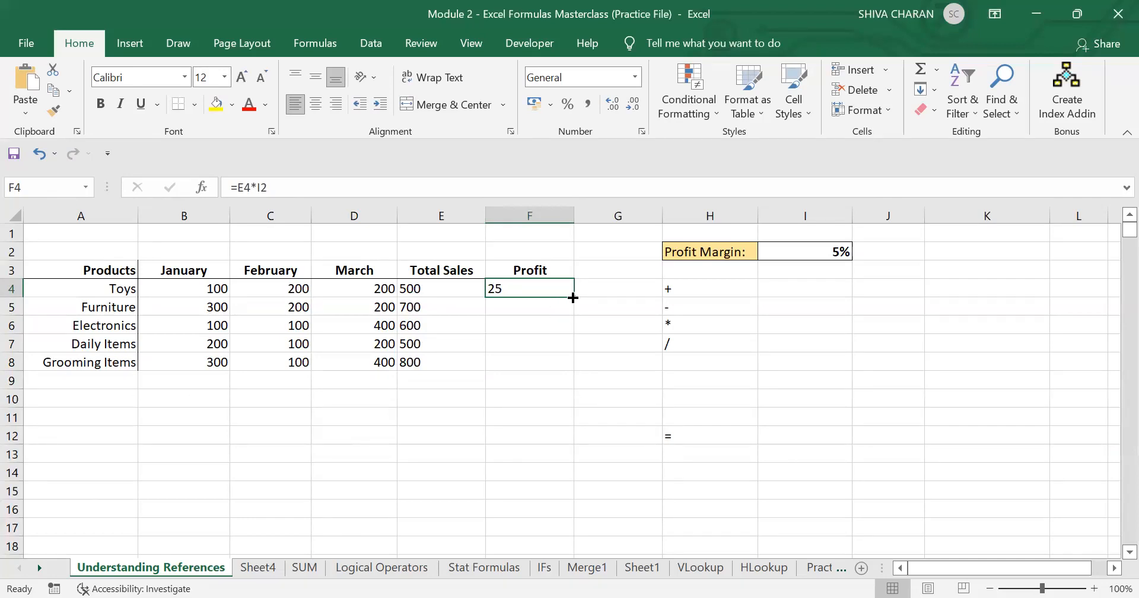
pyautogui.moveTo(573, 298); pyautogui.dragTo(574, 365)
pyautogui.click(542, 433)
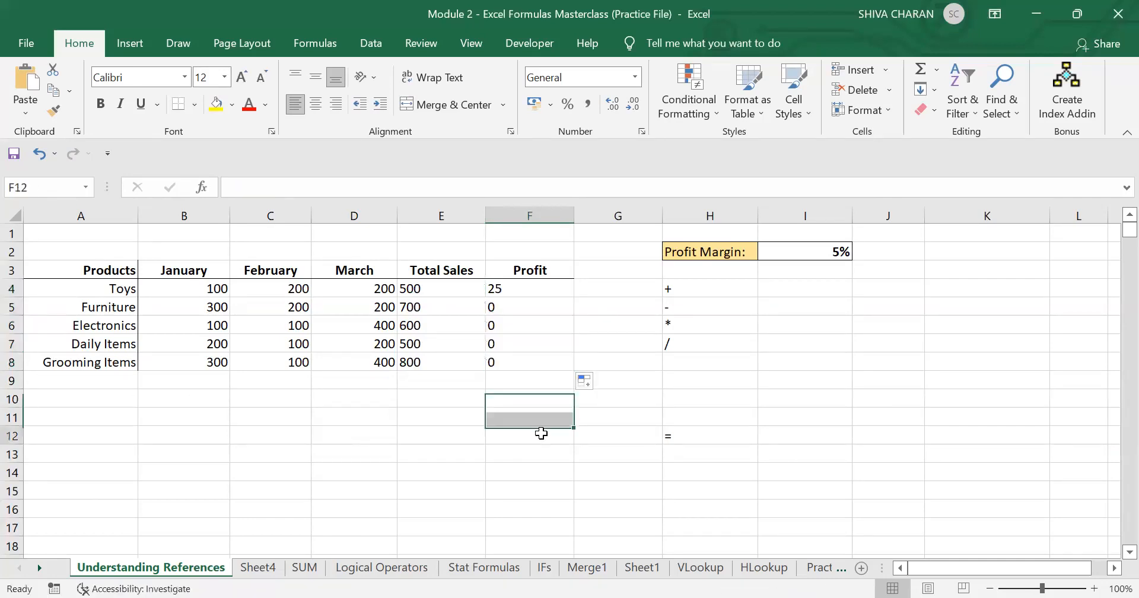
# Step: Examine the Profit formulas in cells F4 to F8 to compare the Total Sales and margin references in each row
pyautogui.moveTo(526, 305); pyautogui.dragTo(523, 363)
pyautogui.click(515, 416)
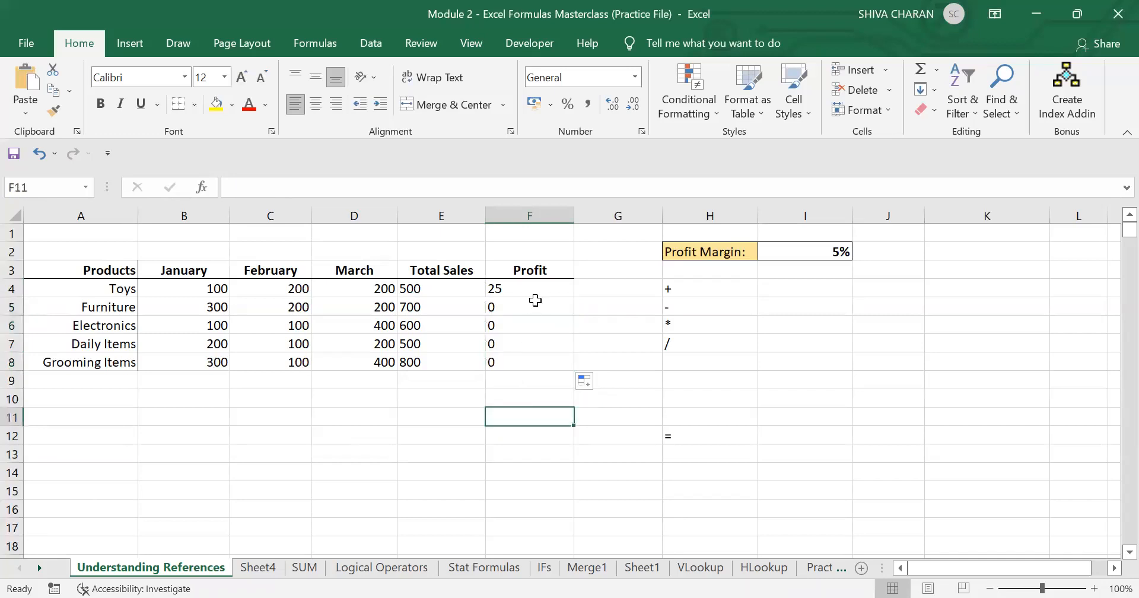
pyautogui.click(534, 288)
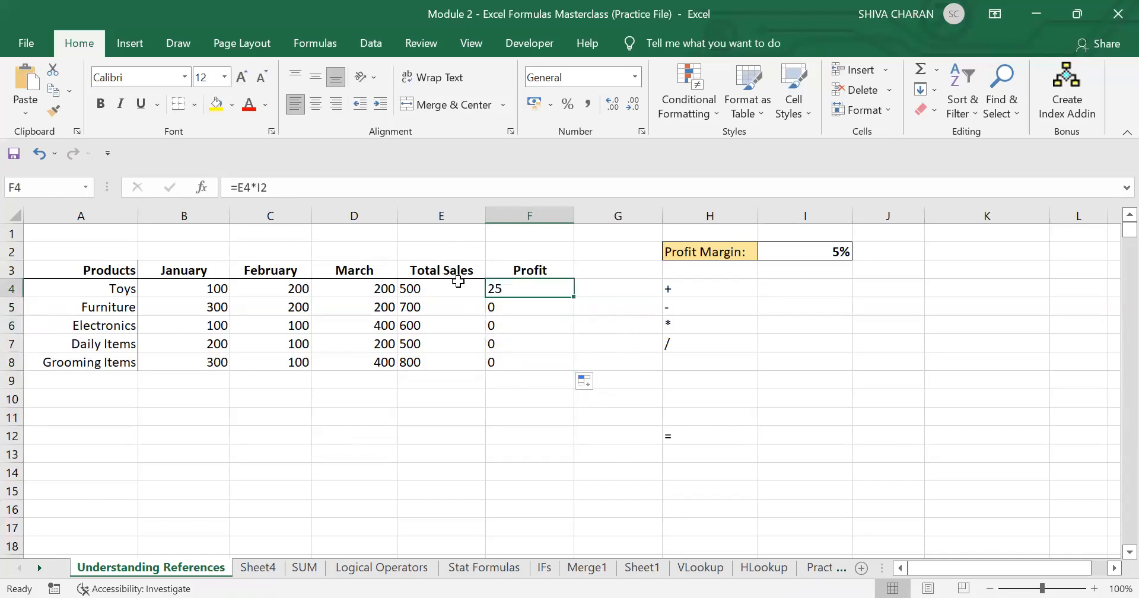
pyautogui.press('Down')
pyautogui.press('Down')
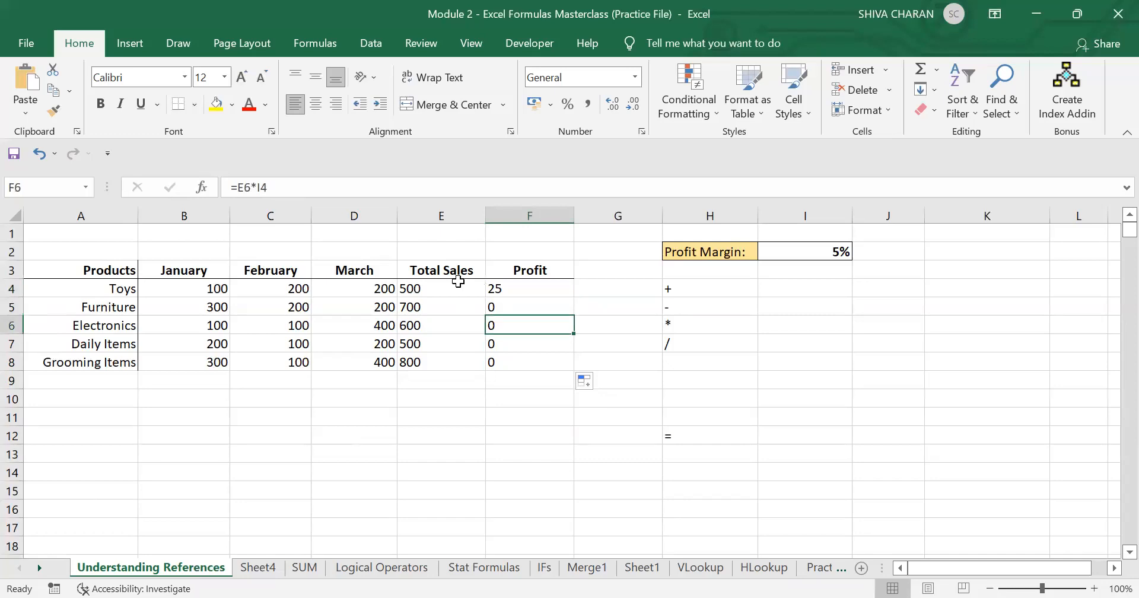
pyautogui.press('Up')
pyautogui.press('Up')
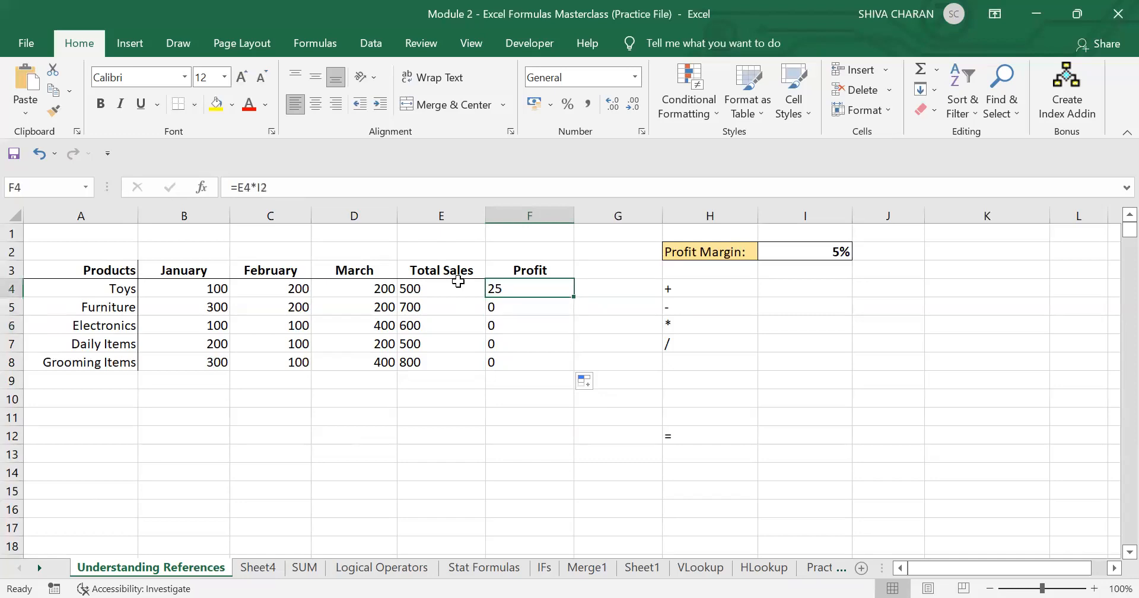
pyautogui.press('Down')
pyautogui.press('Down')
pyautogui.press('Down')
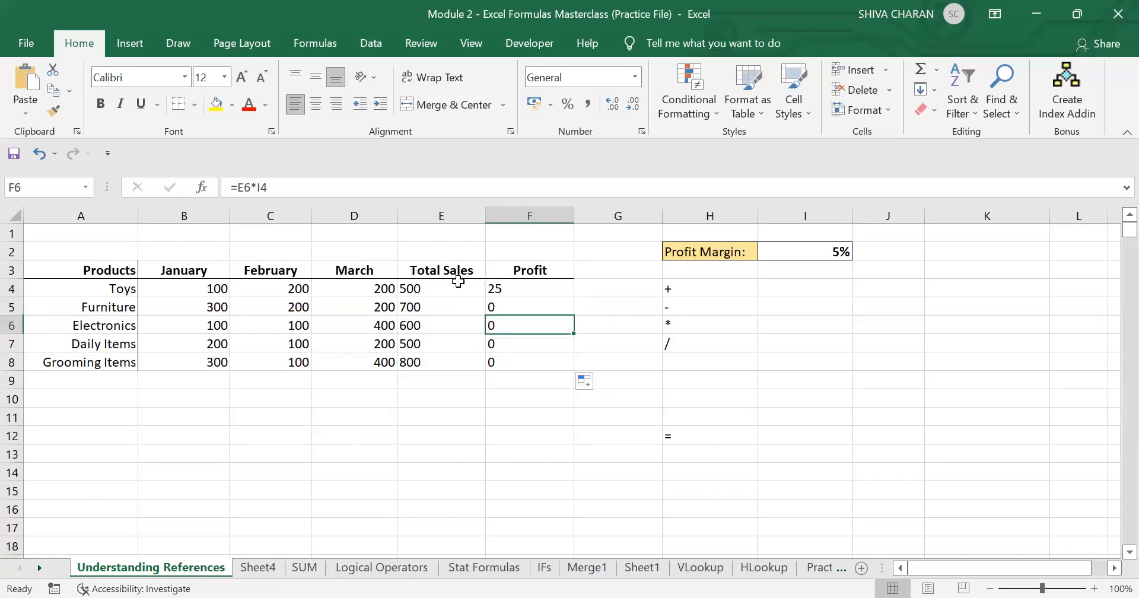
pyautogui.press('Down')
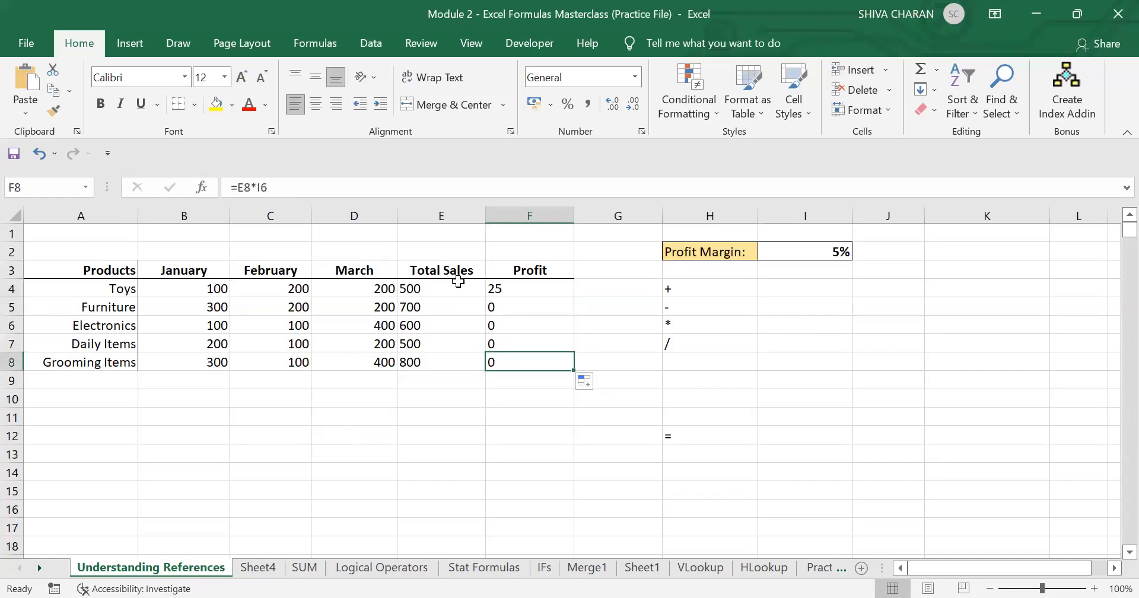
pyautogui.press('Up')
pyautogui.press('Up')
pyautogui.press('Up')
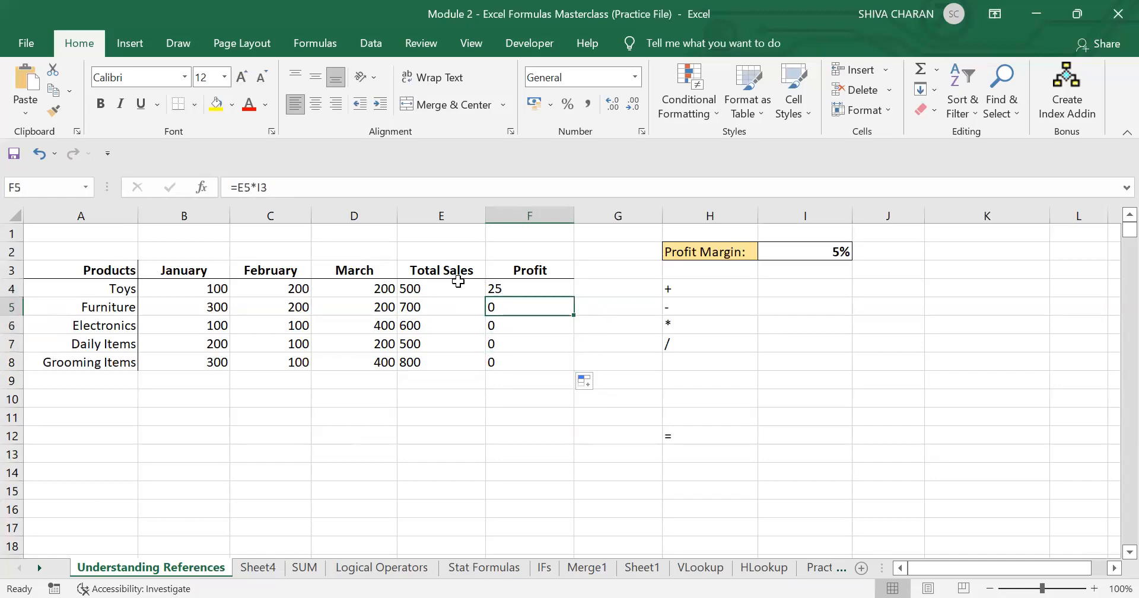
pyautogui.press('Up')
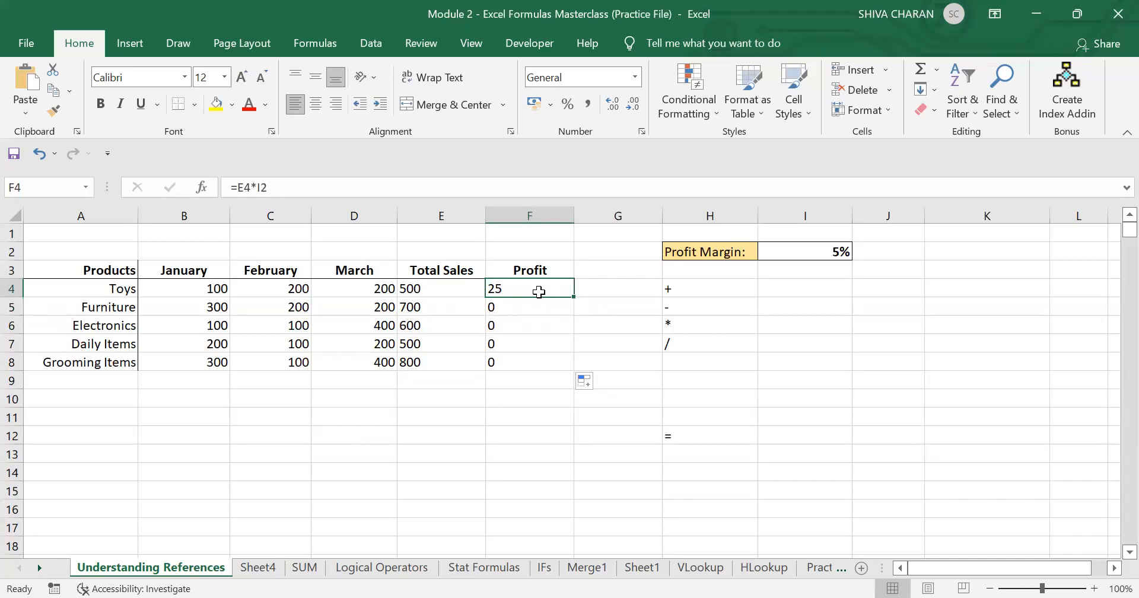
# Step: Check the location of the Profit Margin value in cell I2 relative to the Profit column
pyautogui.press('Up')
pyautogui.press('Right')
pyautogui.press('Right')
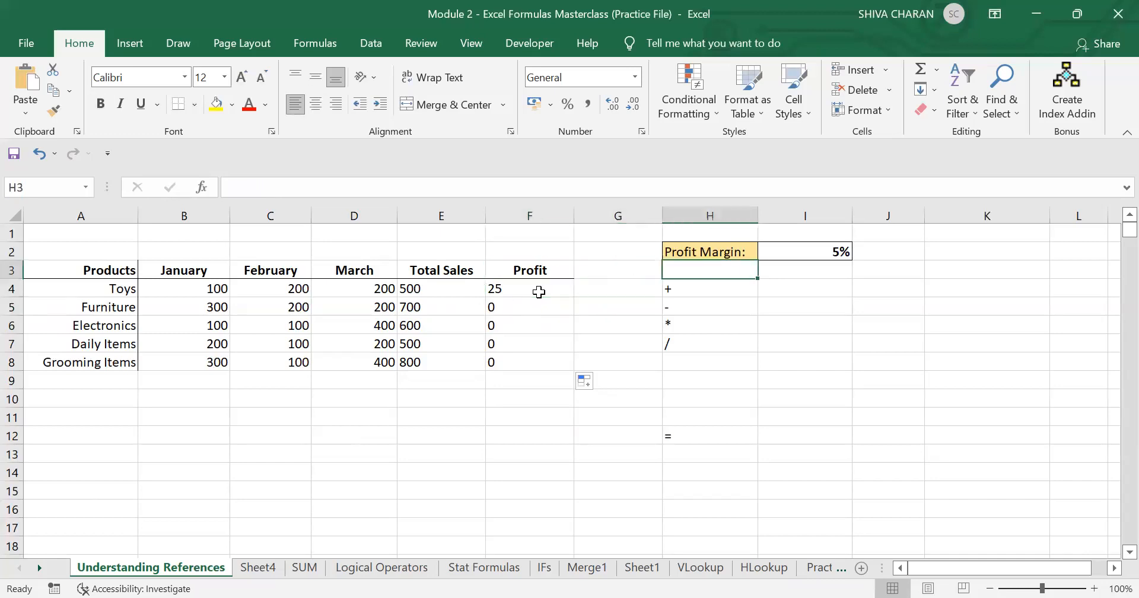
pyautogui.press('Up')
pyautogui.press('Right')
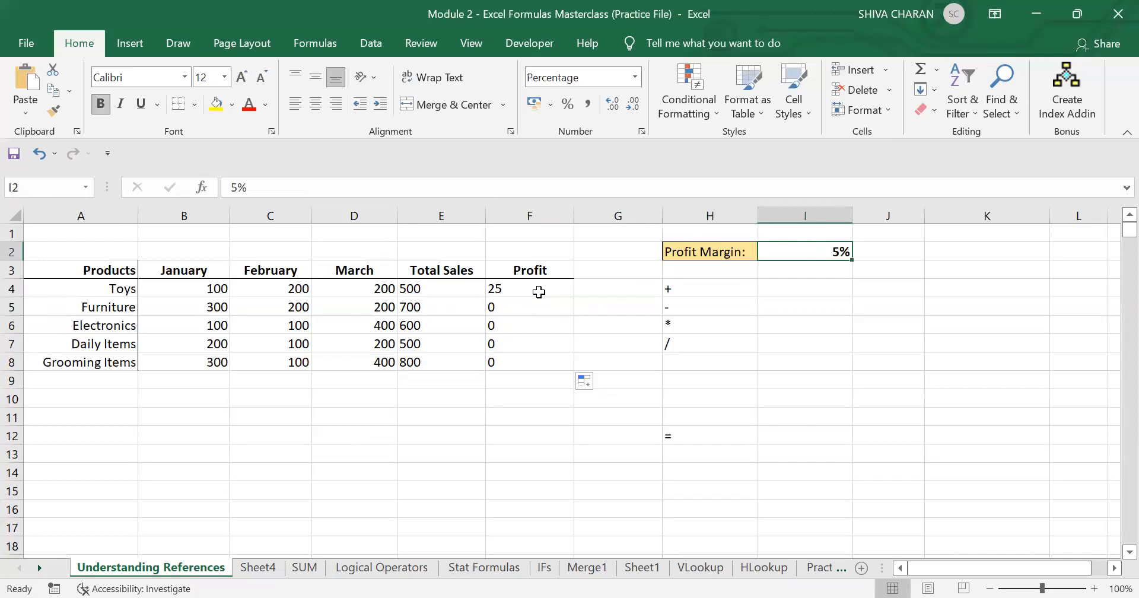
pyautogui.click(884, 248)
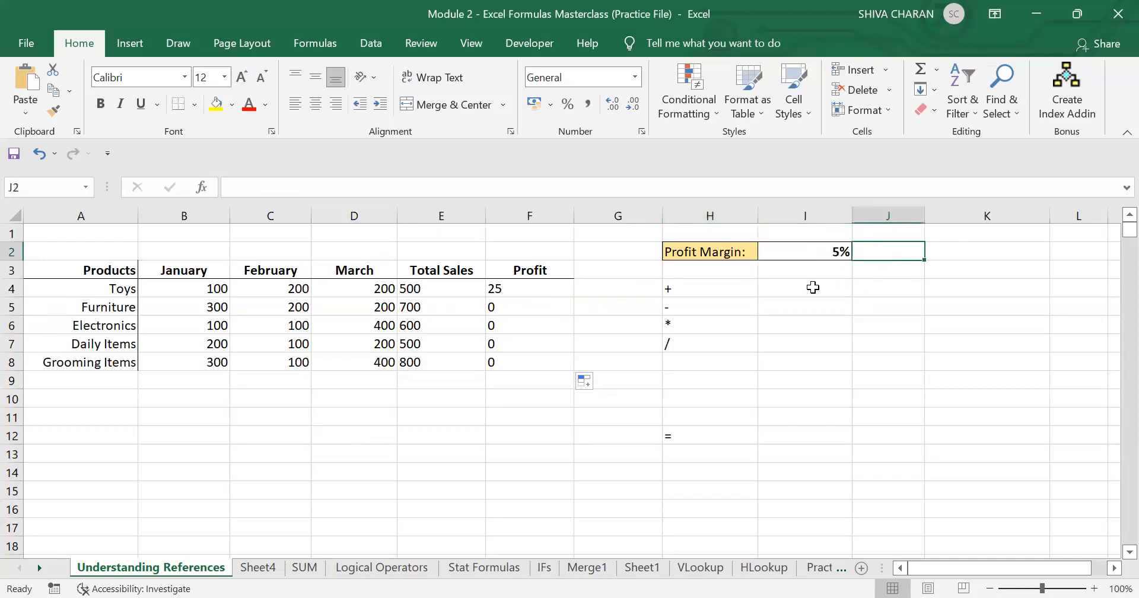
pyautogui.click(797, 252)
# Step: Compare the profit margin reference in the Toys formula in F4 with those in the Profit cells below it
pyautogui.click(533, 288)
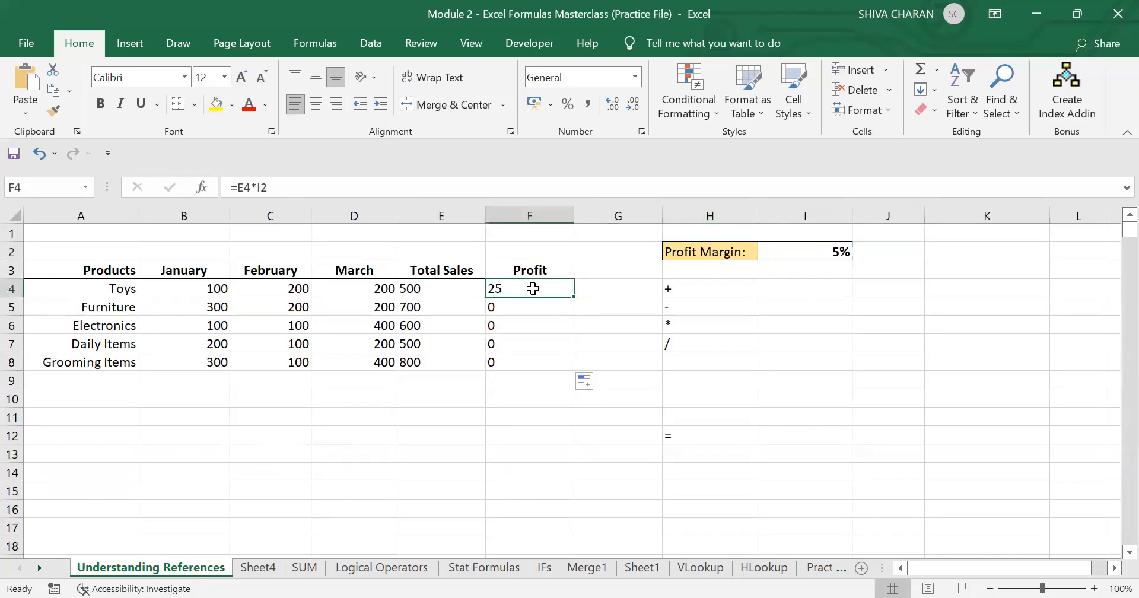
pyautogui.press('Down')
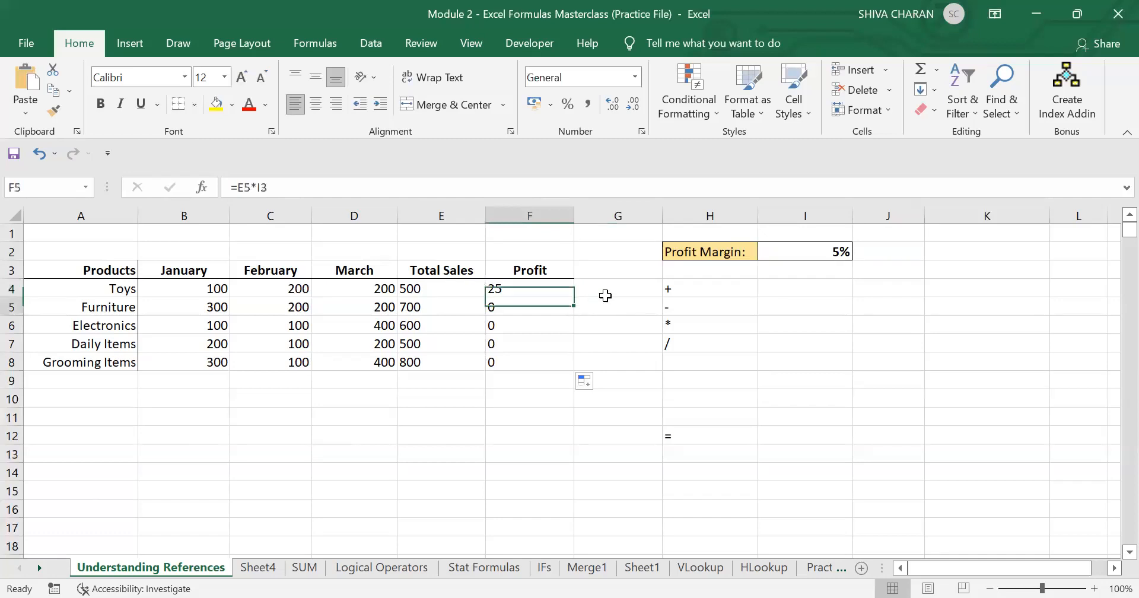
pyautogui.press('Down')
pyautogui.press('Down')
pyautogui.press('Down')
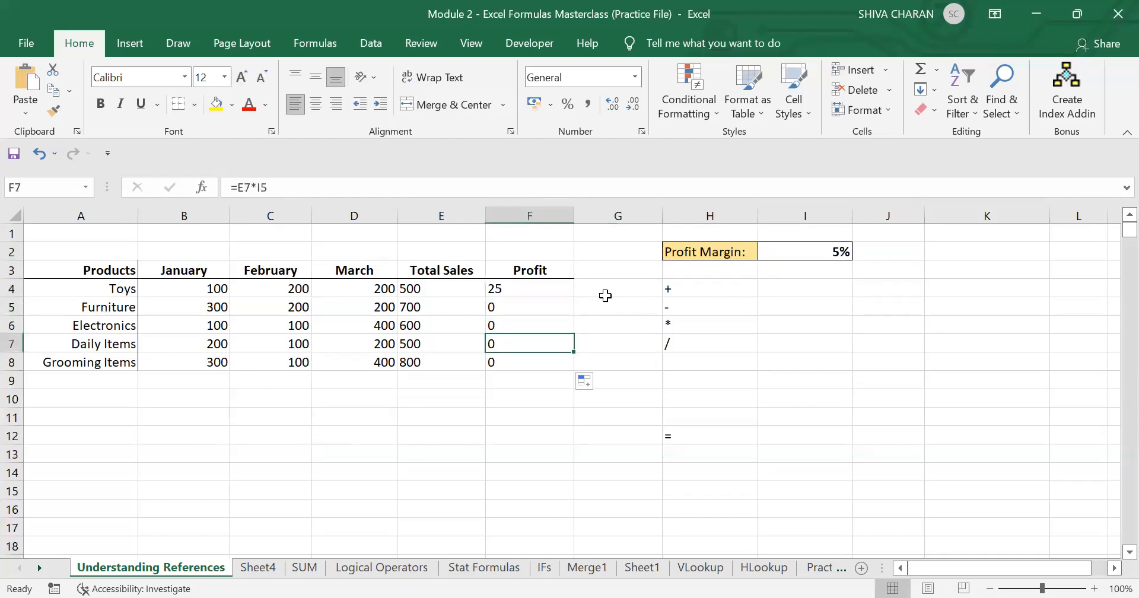
pyautogui.press('Up')
pyautogui.press('Up')
pyautogui.press('Up')
pyautogui.press('Up')
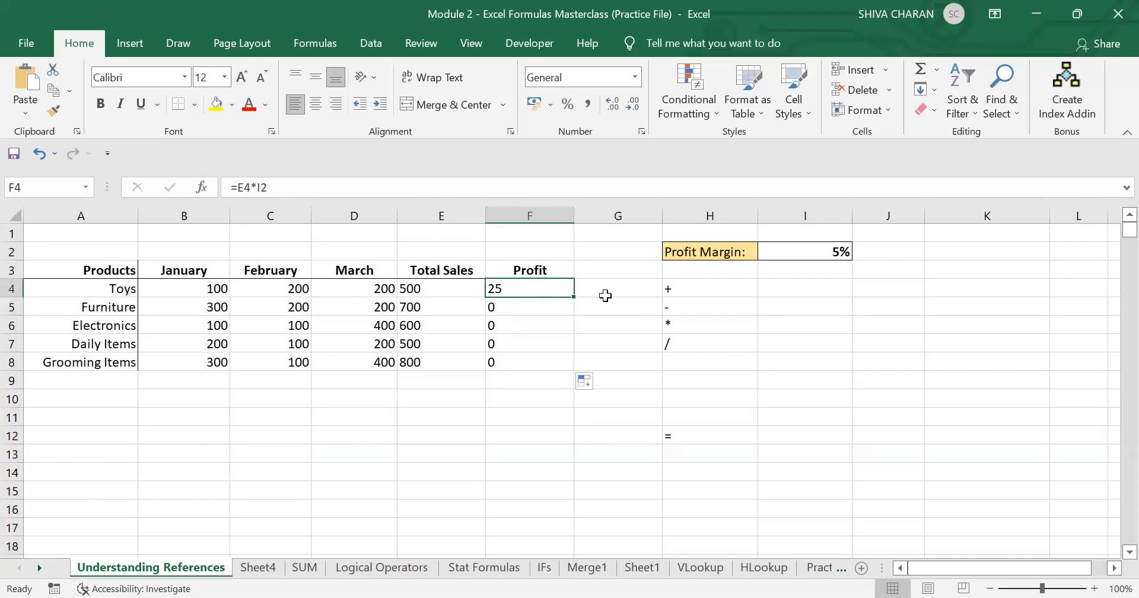
# Step: Trace which cells the Profit formulas in F4 to F8 reference, comparing the margin cell used in each row
pyautogui.doubleClick(541, 288)
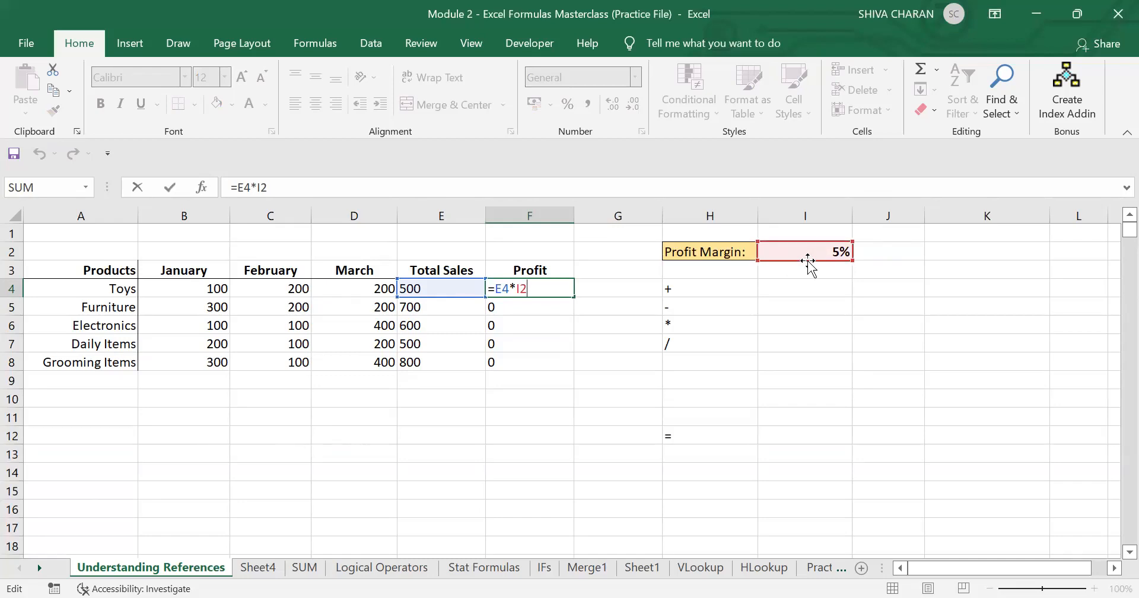
pyautogui.click(594, 304)
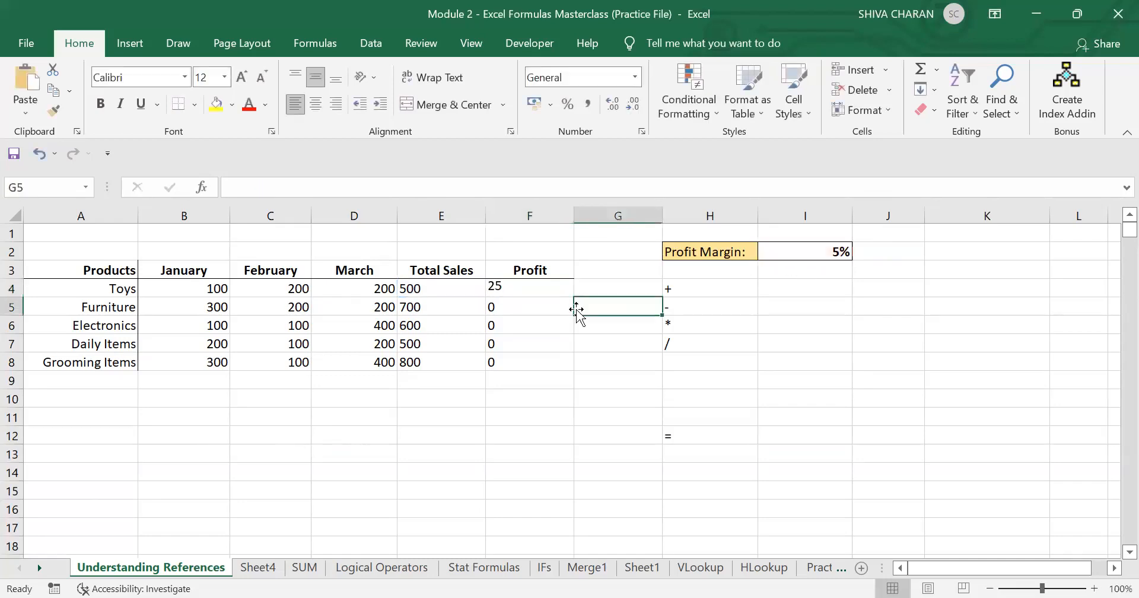
pyautogui.doubleClick(547, 305)
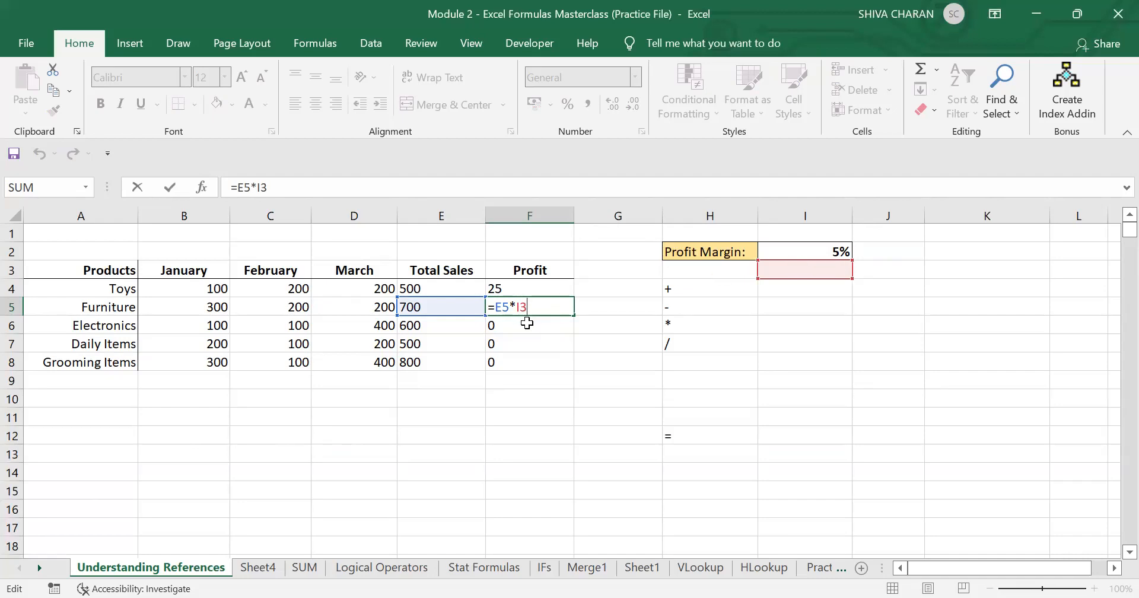
pyautogui.press('Return')
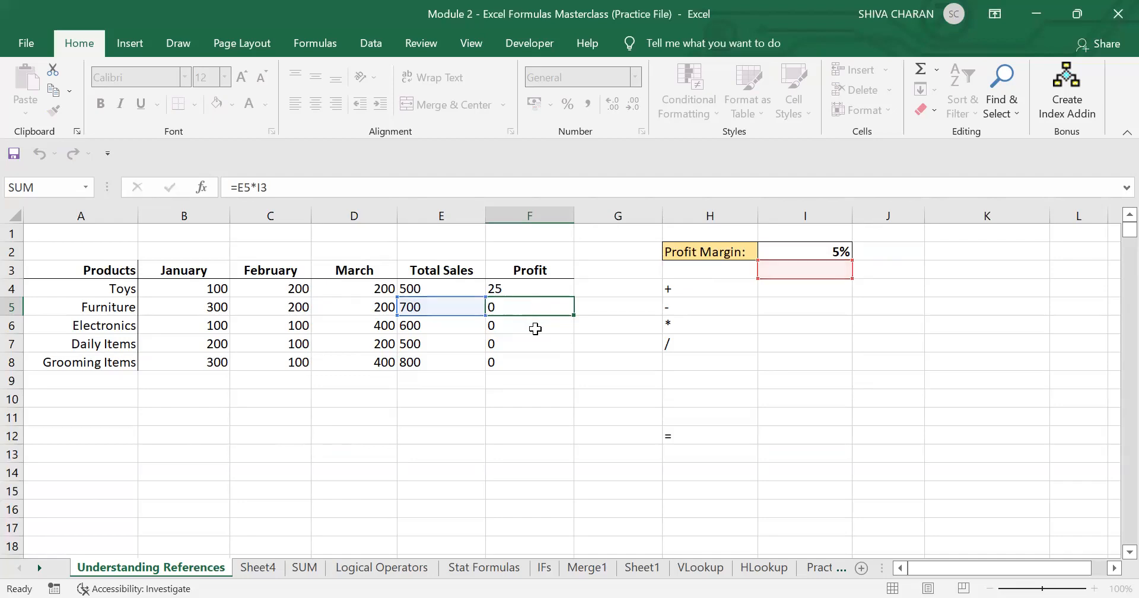
pyautogui.doubleClick(530, 320)
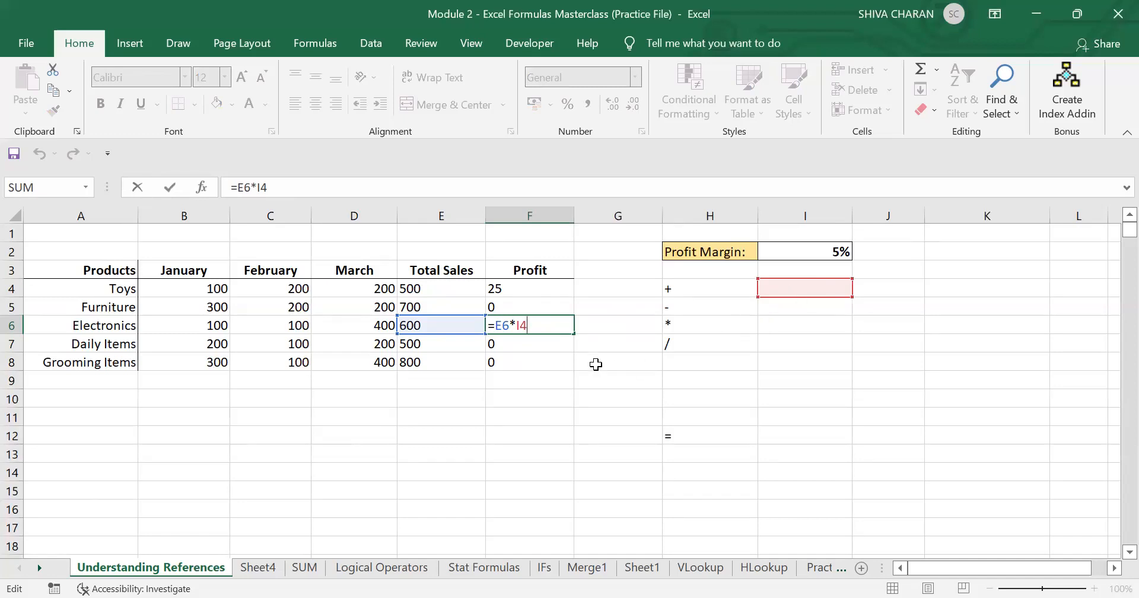
pyautogui.doubleClick(534, 343)
pyautogui.doubleClick(540, 360)
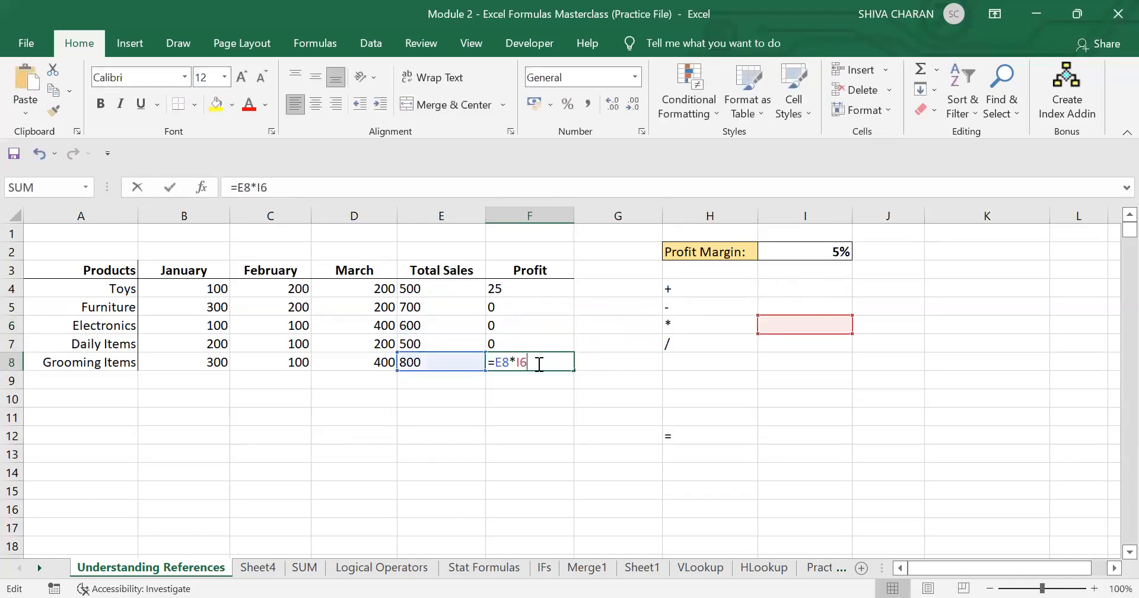
pyautogui.click(542, 397)
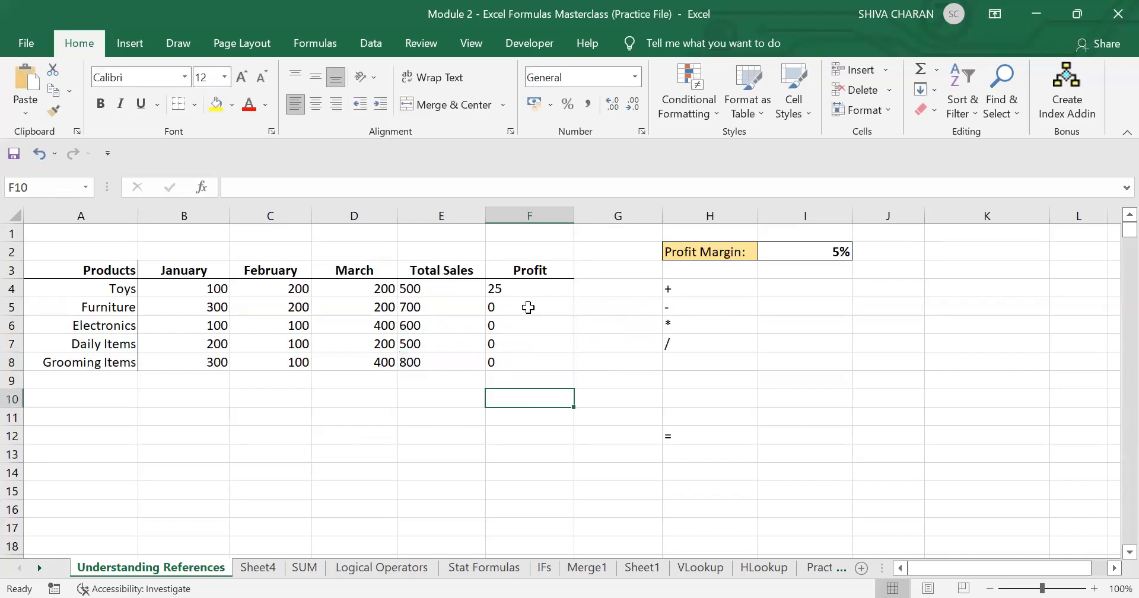
# Step: Clear the Profit formulas for Furniture through Grooming Items in cells F5 to F8
pyautogui.moveTo(528, 308); pyautogui.dragTo(540, 360)
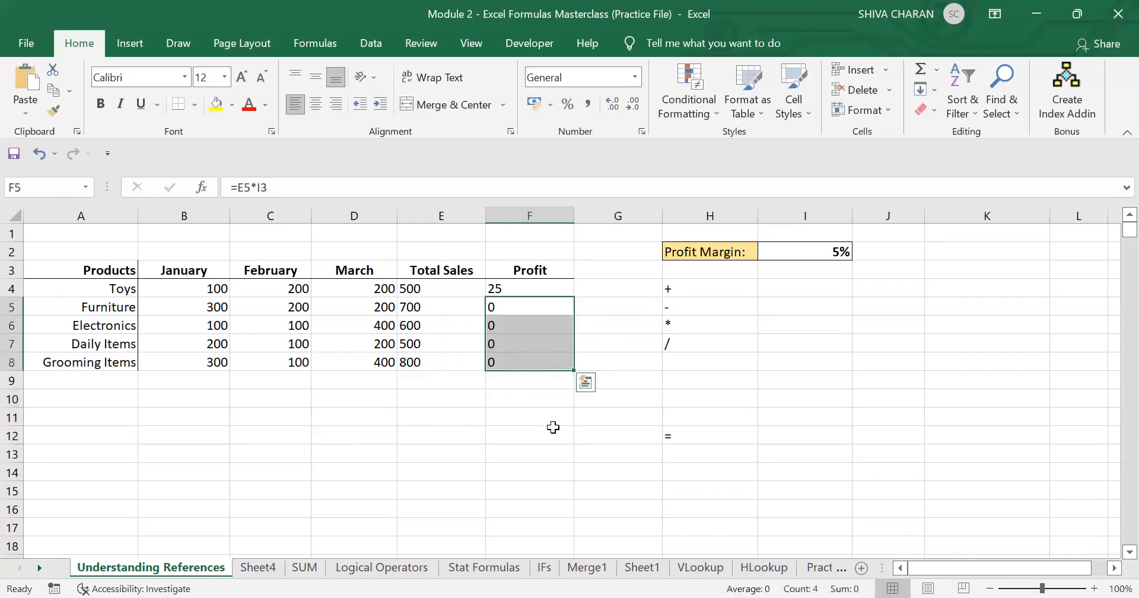
pyautogui.press('Delete')
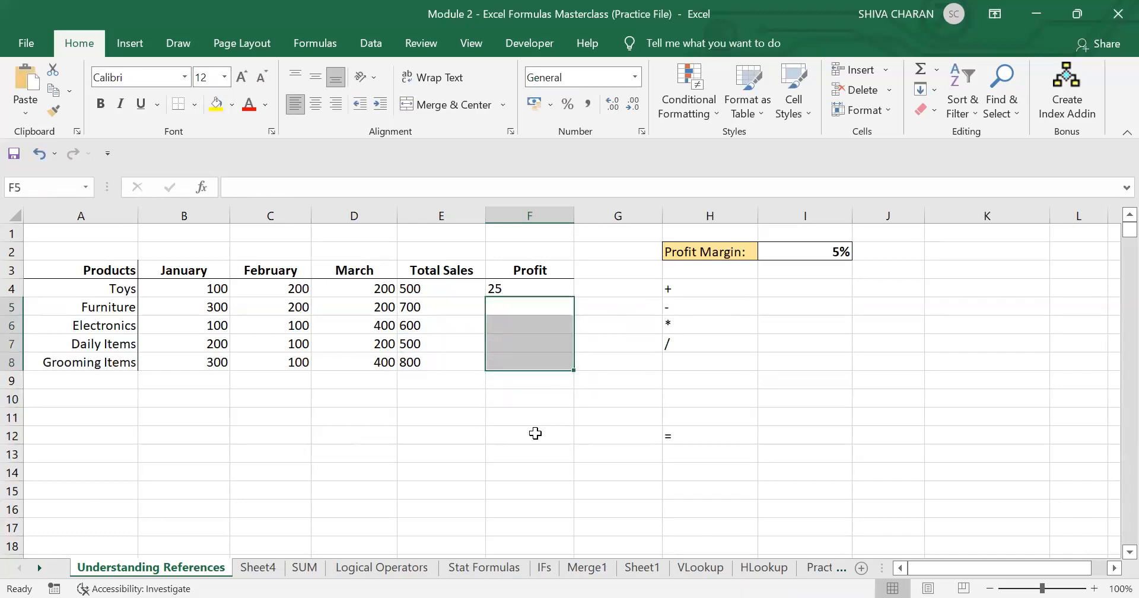
# Step: Enter the note "$ - Constant Reference" in cell H14
pyautogui.click(669, 469)
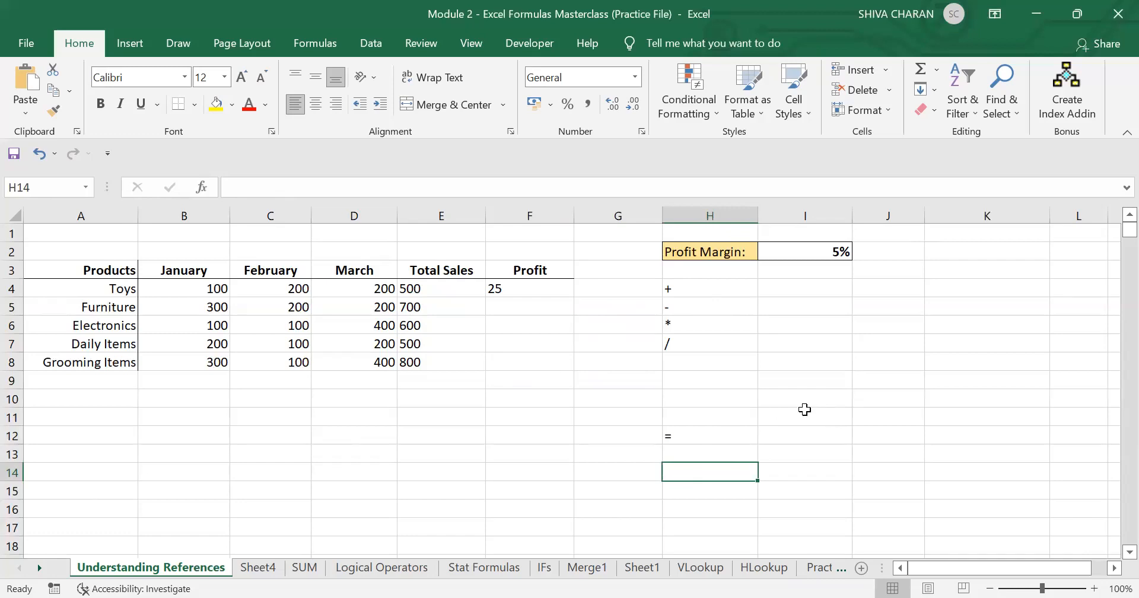
pyautogui.write('$')
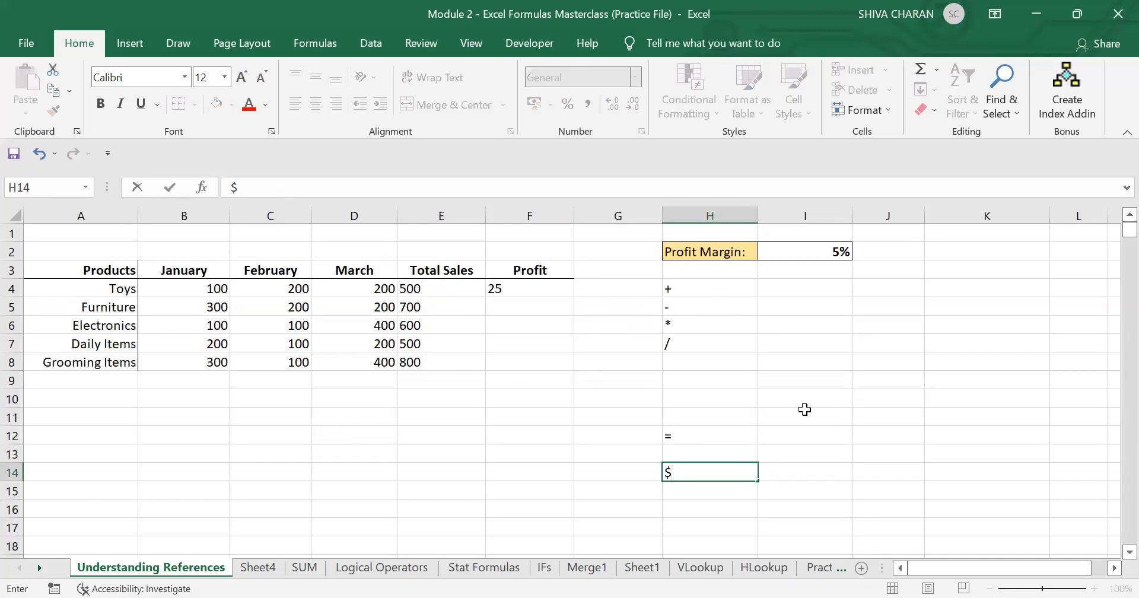
pyautogui.write(' - Constant ')
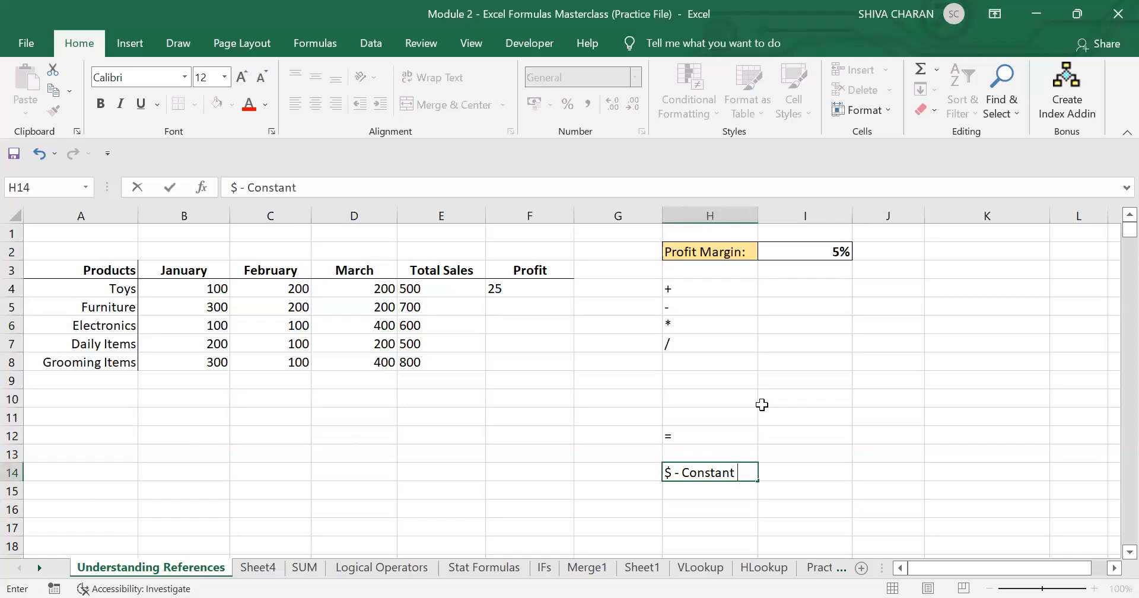
pyautogui.write('Re')
pyautogui.press('BackSpace')
pyautogui.press('BackSpace')
pyautogui.press('BackSpace')
pyautogui.write('erence')
pyautogui.press('Return')
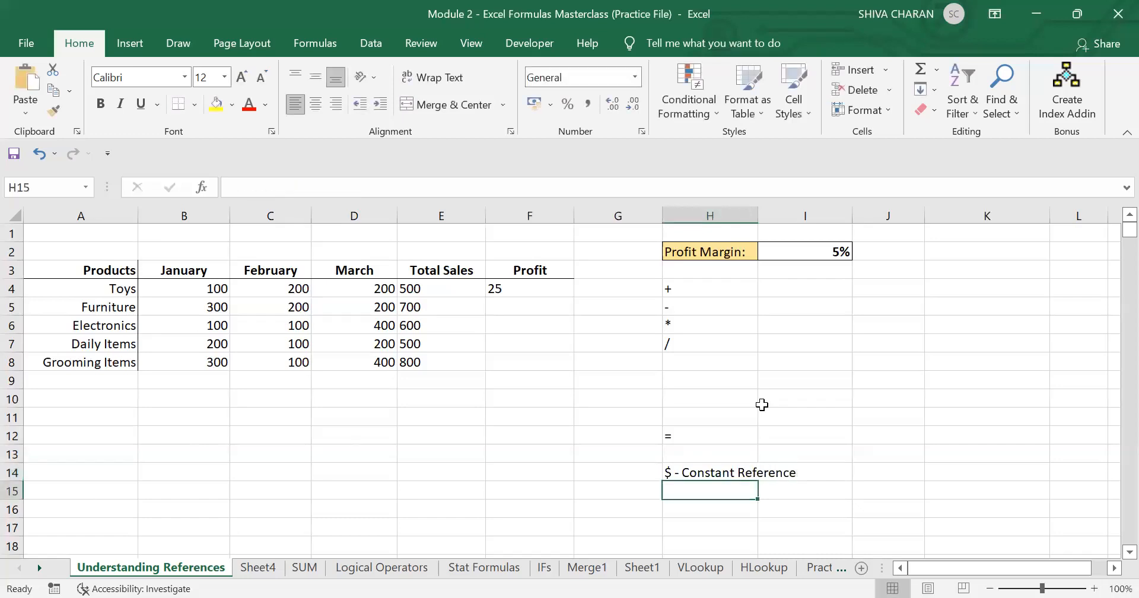
pyautogui.click(695, 473)
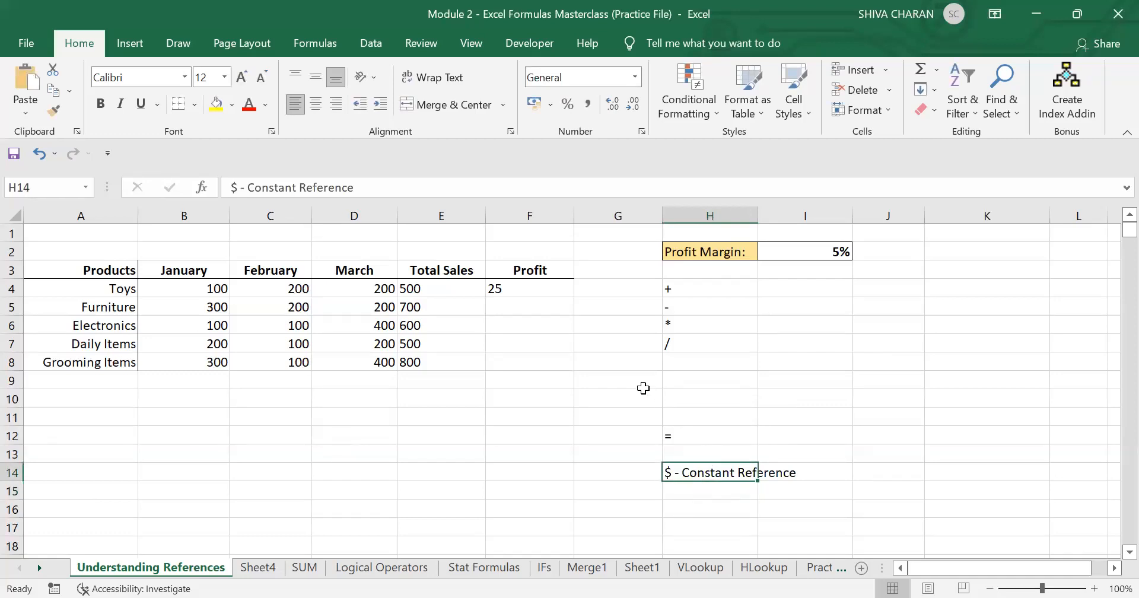
# Step: Make the Profit Margin reference in the Toys Profit formula in F4 absolute, so the formula reads =E4*$I$2
pyautogui.click(535, 289)
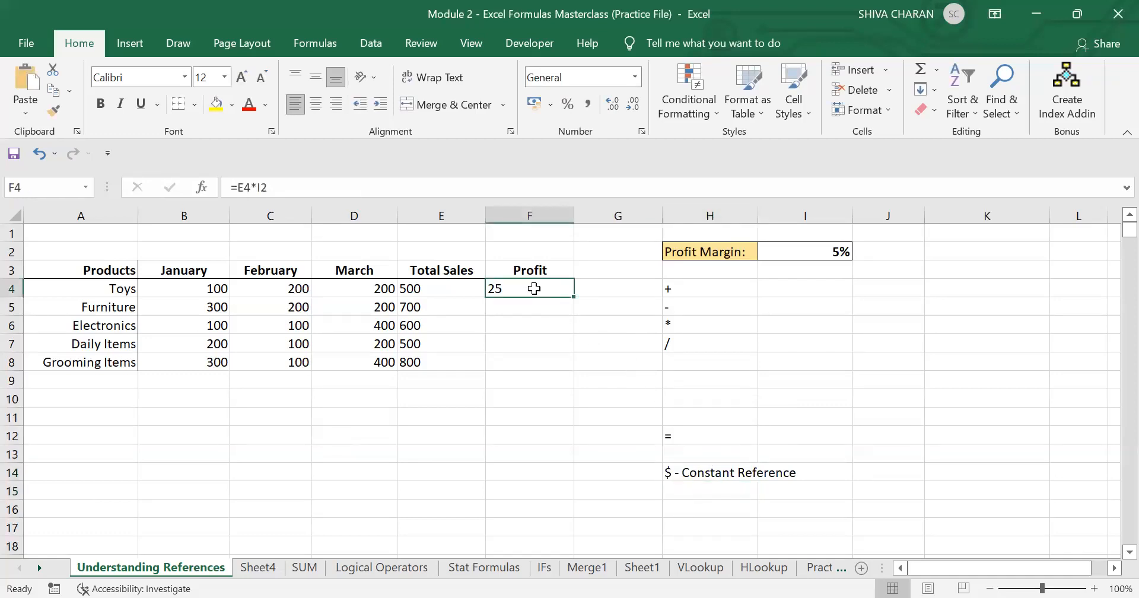
pyautogui.click(807, 248)
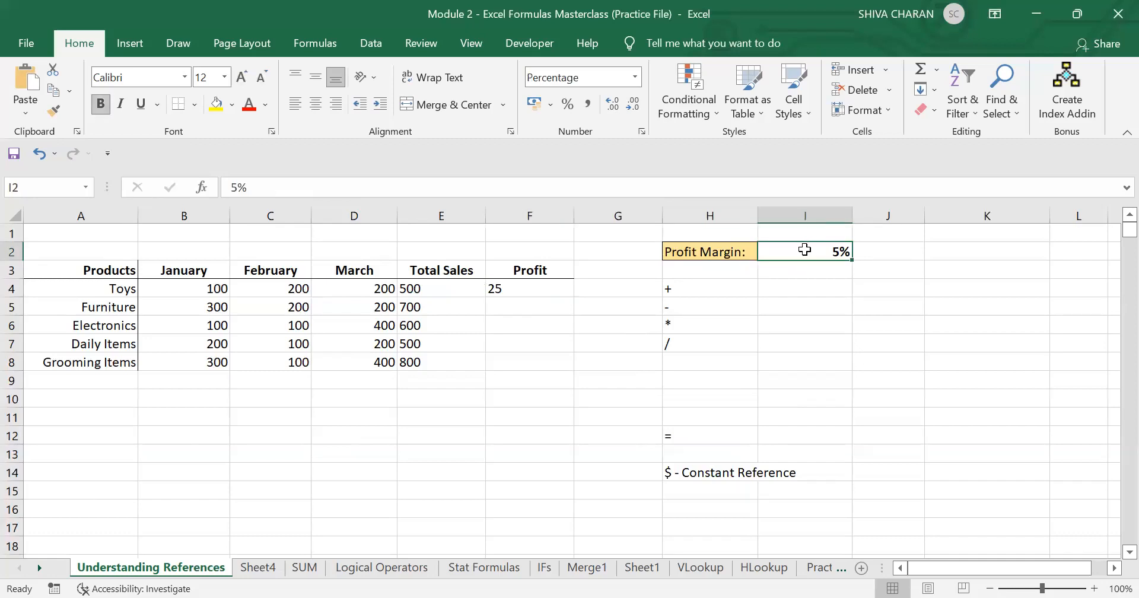
pyautogui.moveTo(537, 306); pyautogui.dragTo(541, 357)
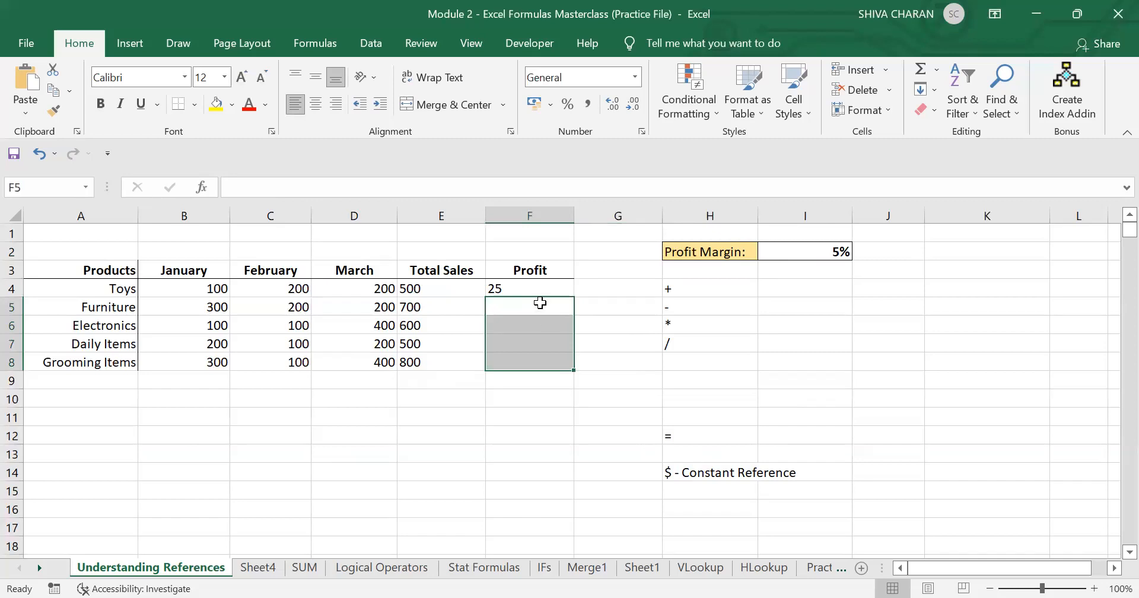
pyautogui.click(522, 284)
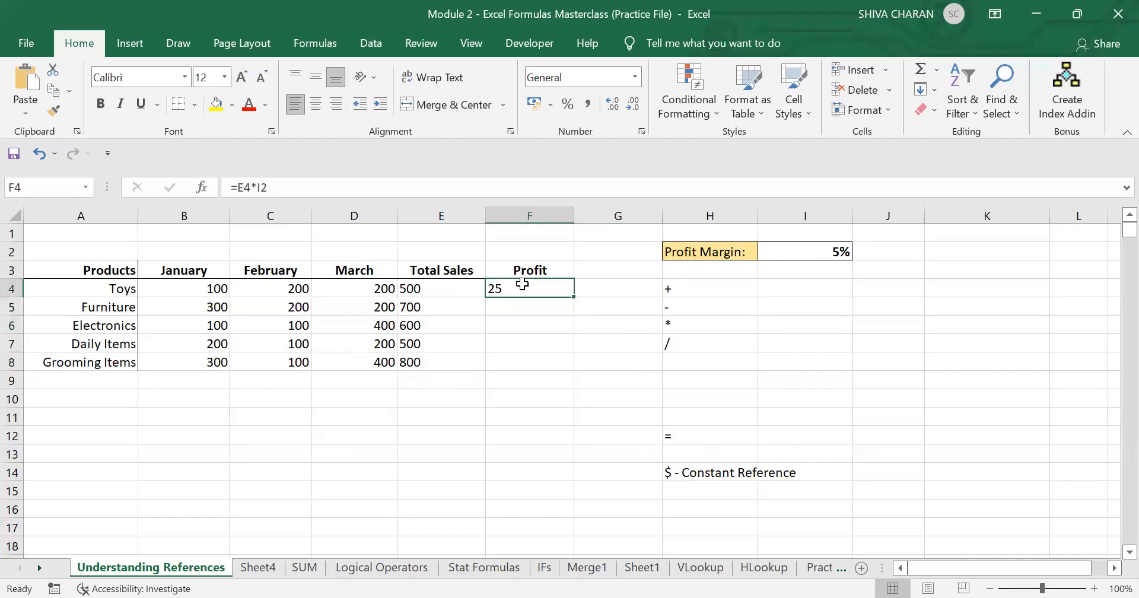
pyautogui.click(795, 252)
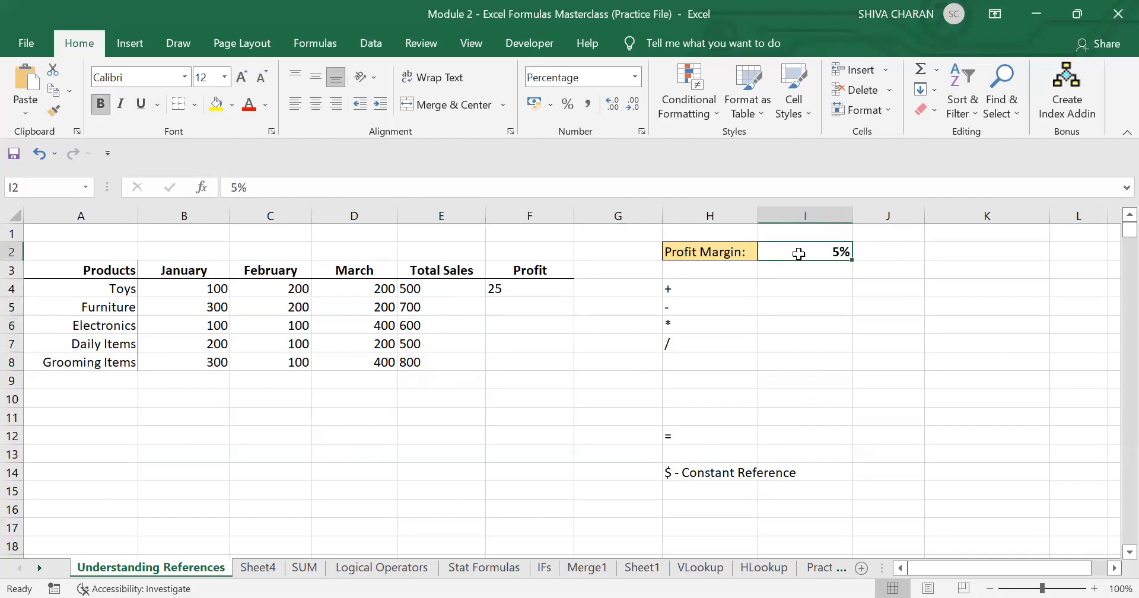
pyautogui.click(524, 295)
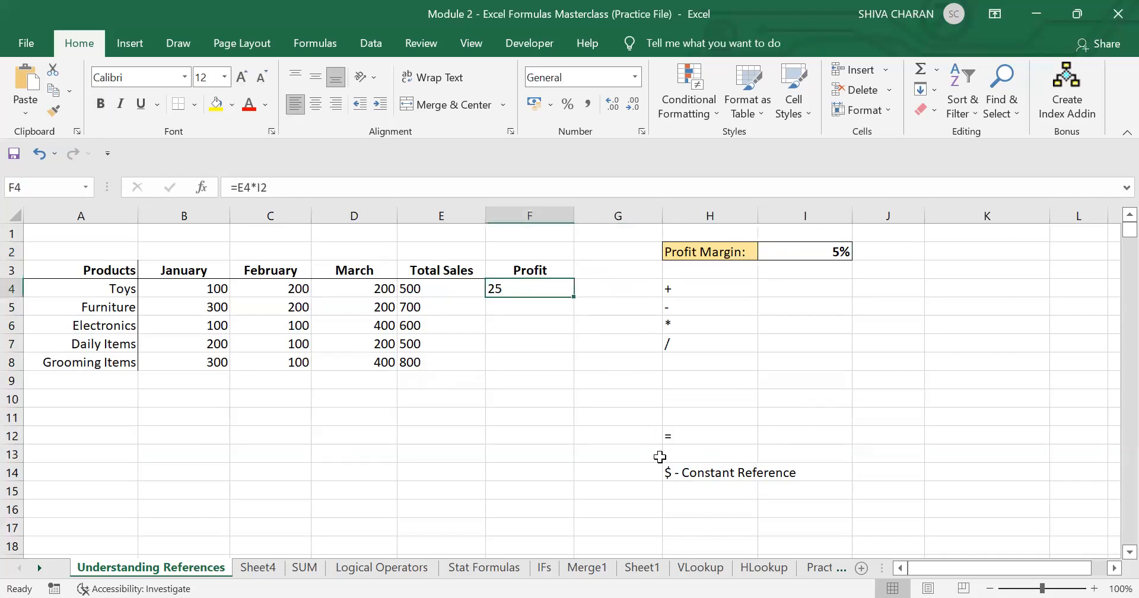
pyautogui.click(337, 185)
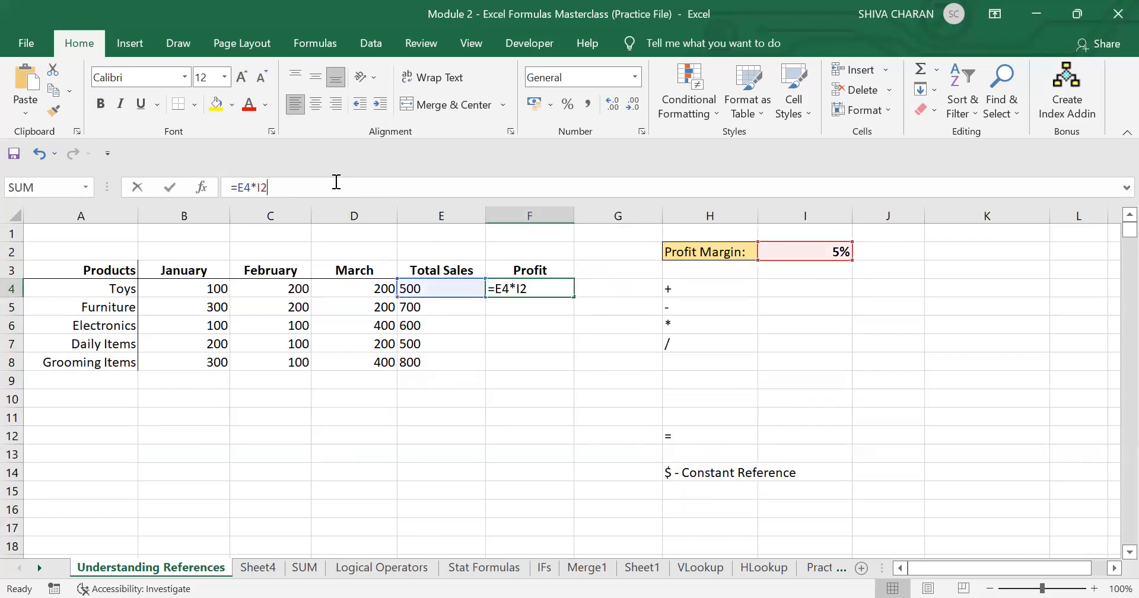
pyautogui.press('Left')
pyautogui.press('Left')
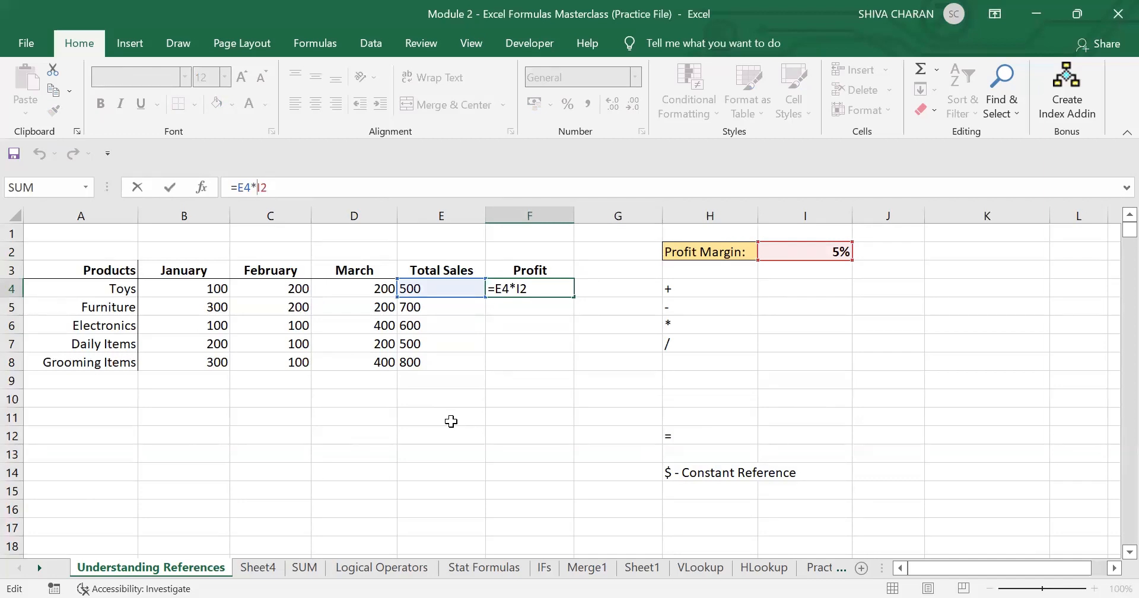
pyautogui.write('$I$')
pyautogui.press('Right')
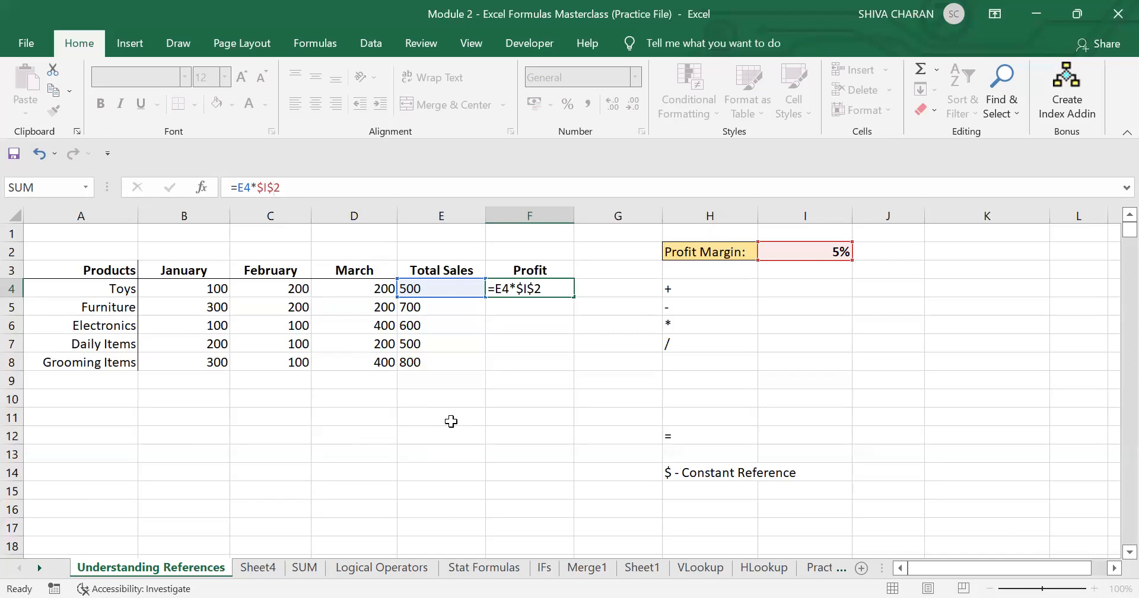
pyautogui.press('Return')
# Step: Fill the Profit formula with the absolute margin reference from cell F4 down through F8
pyautogui.click(553, 283)
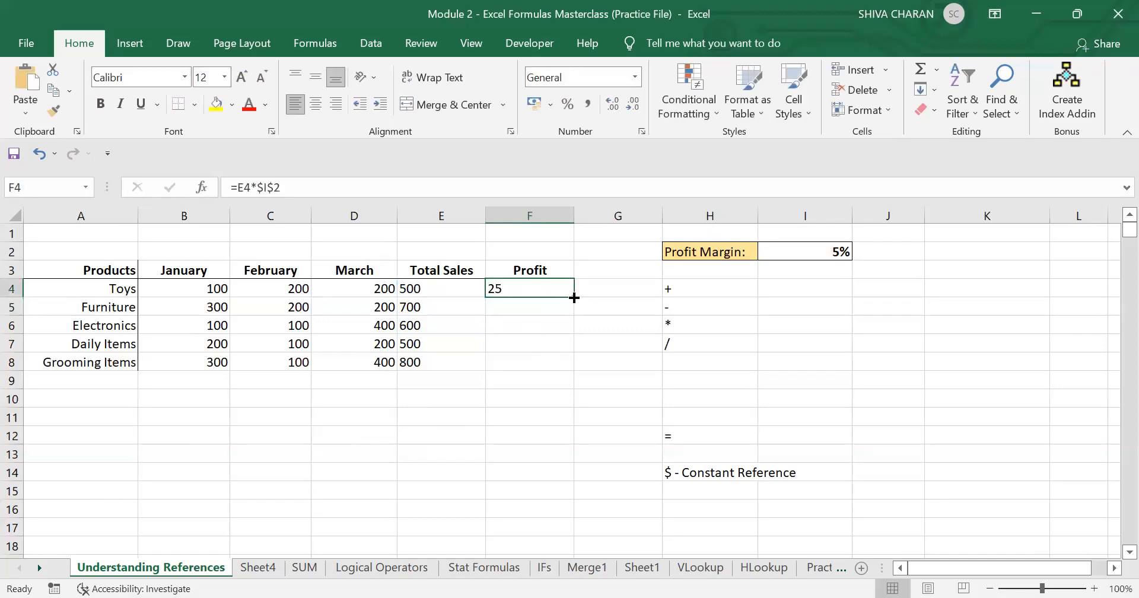
pyautogui.moveTo(574, 296); pyautogui.dragTo(583, 369)
pyautogui.click(494, 454)
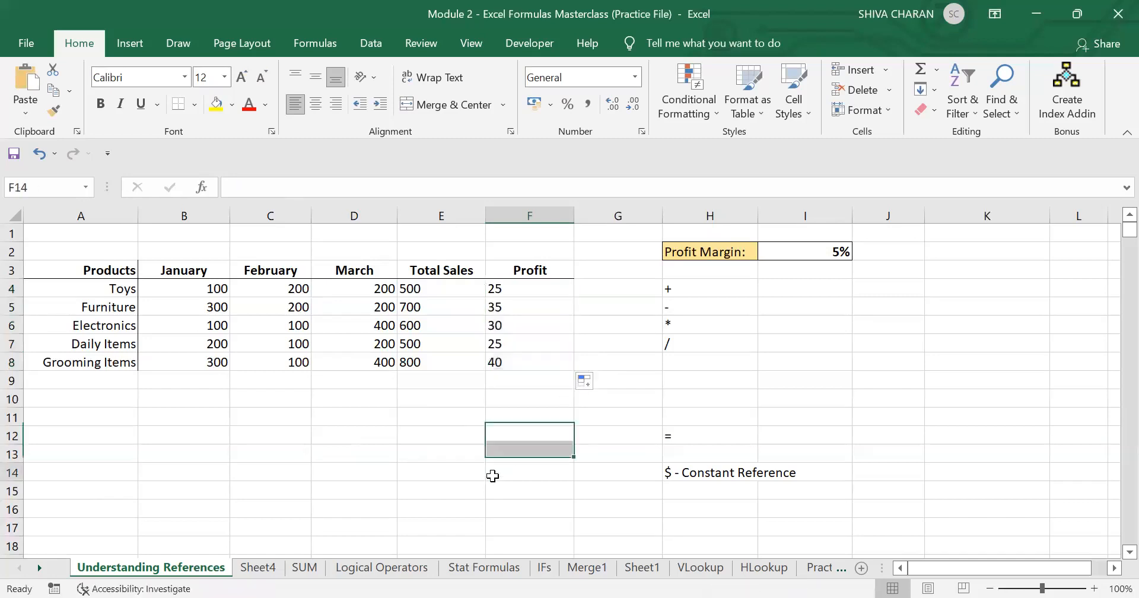
pyautogui.click(492, 473)
# Step: Examine the Profit formulas in F4 to F8, comparing their Total Sales and margin references against the Profit Margin cell I2
pyautogui.click(524, 308)
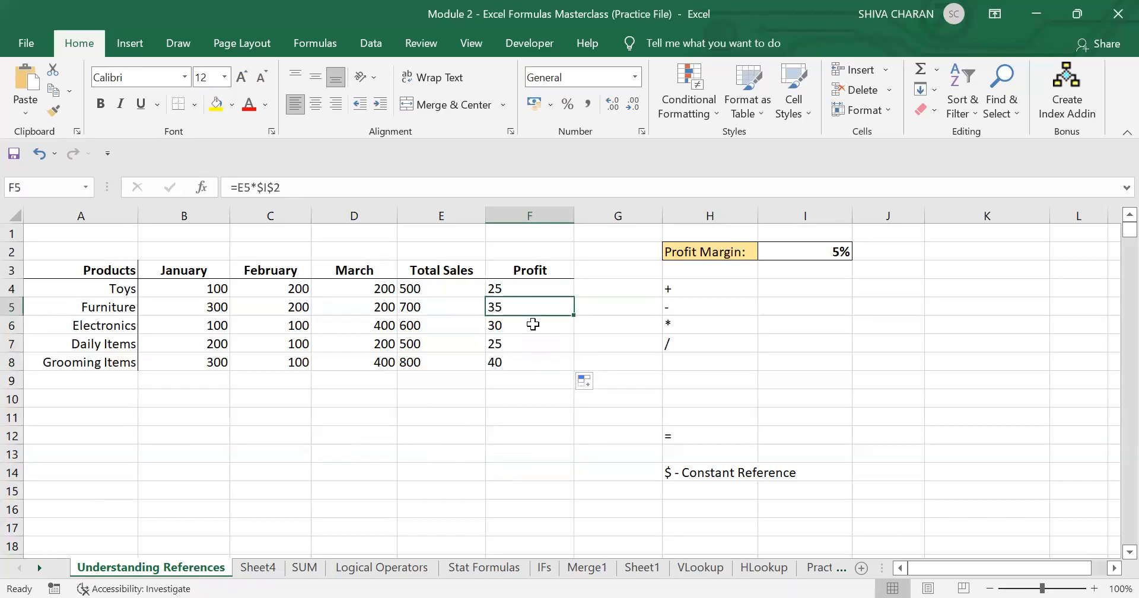
pyautogui.click(533, 324)
pyautogui.click(535, 343)
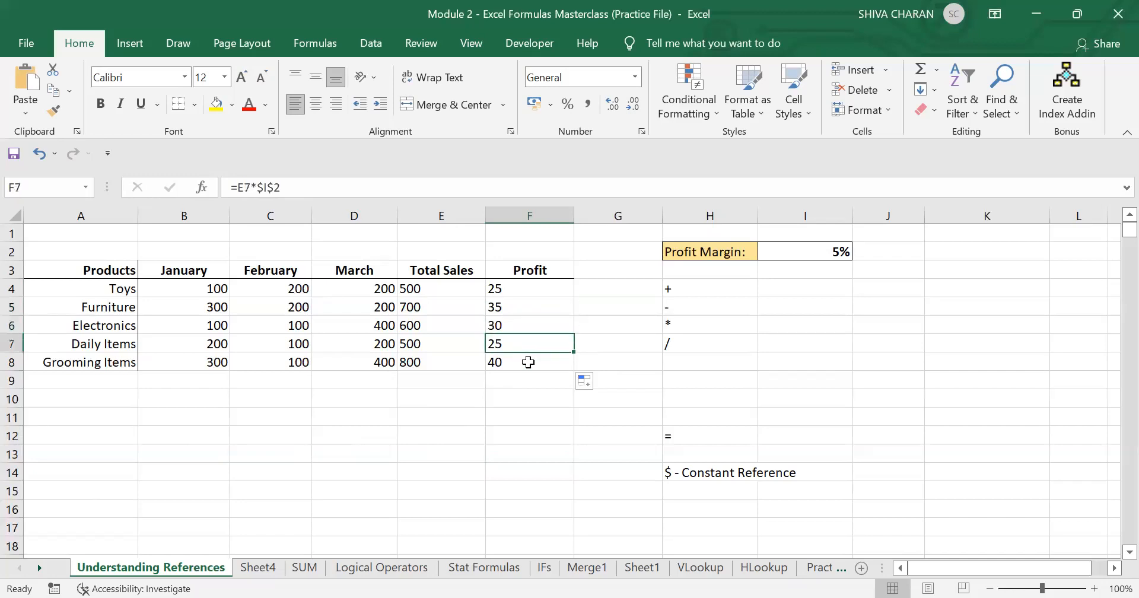
pyautogui.click(528, 362)
pyautogui.click(529, 301)
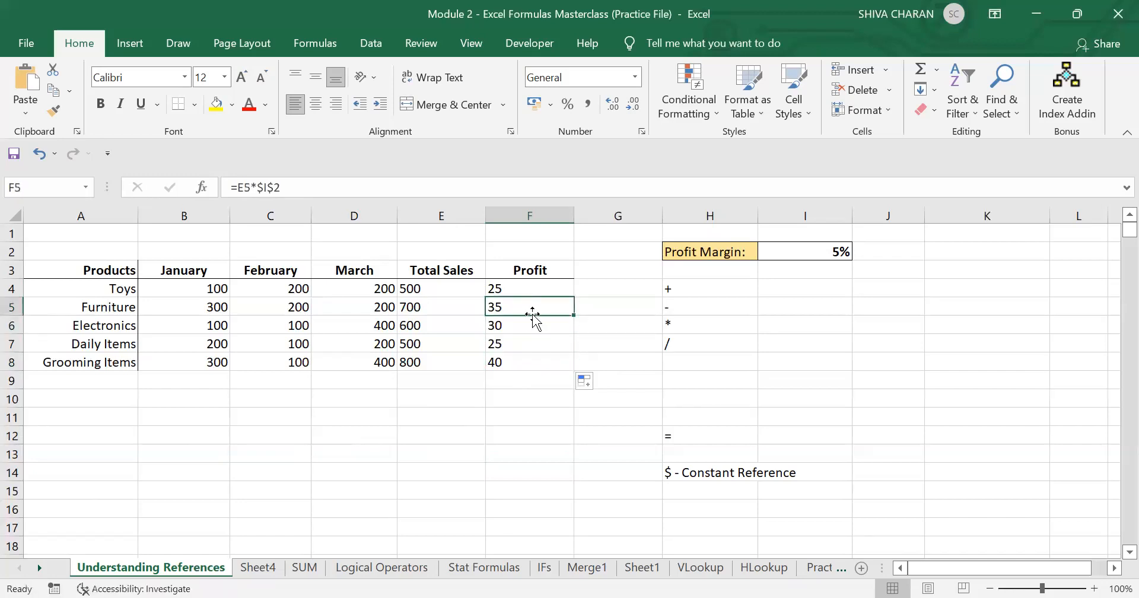
pyautogui.press('Up')
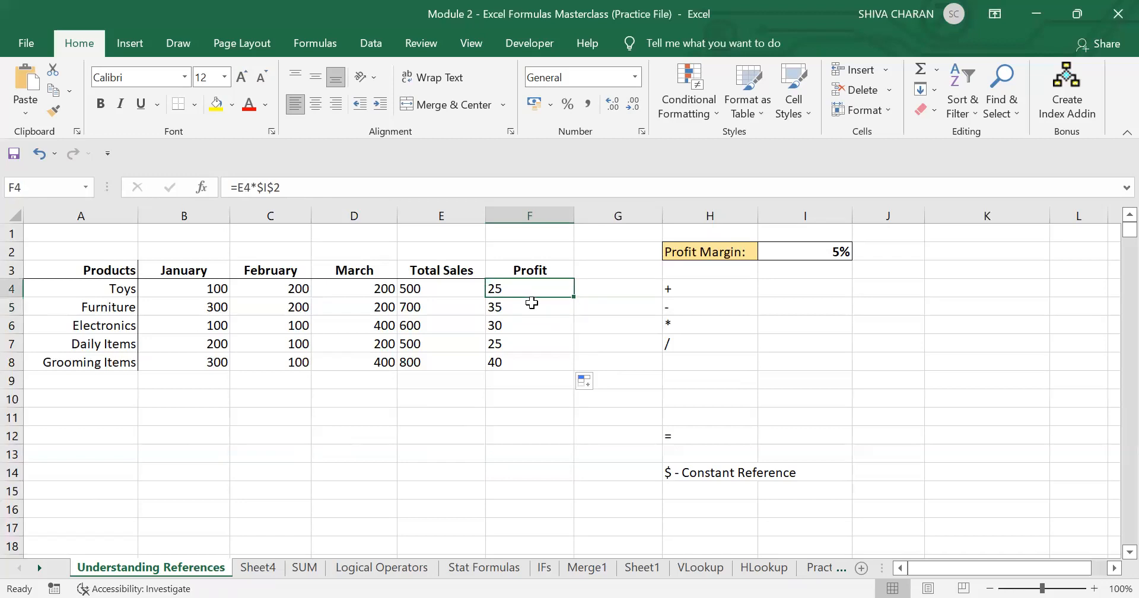
pyautogui.press('Down')
pyautogui.press('Up')
pyautogui.press('Down')
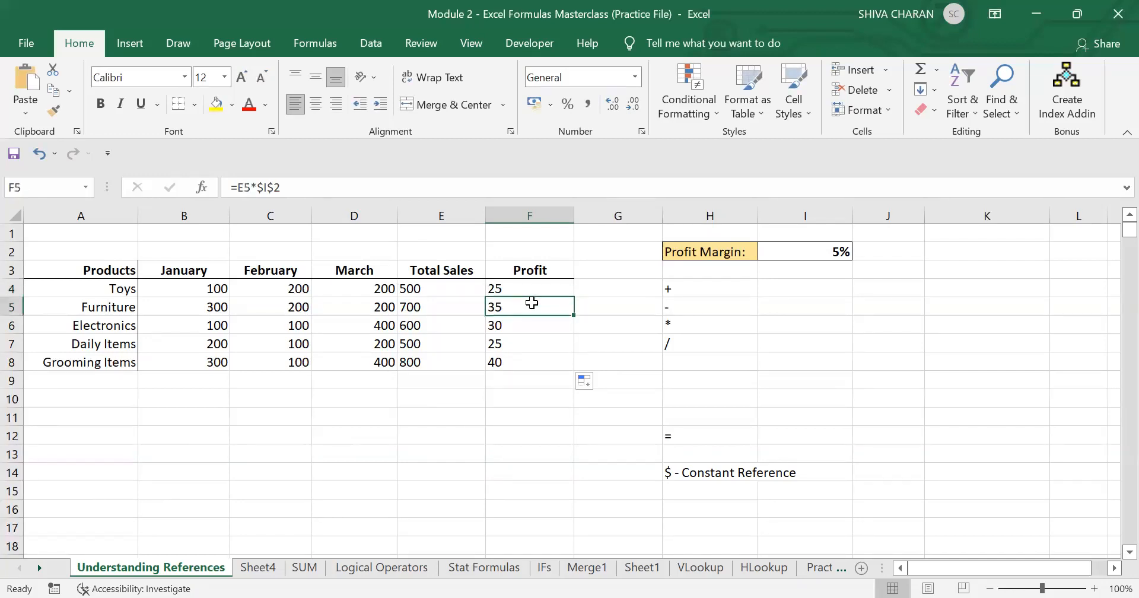
pyautogui.press('Down')
pyautogui.hotkey('shift', 'Down')
pyautogui.hotkey('shift', 'Down')
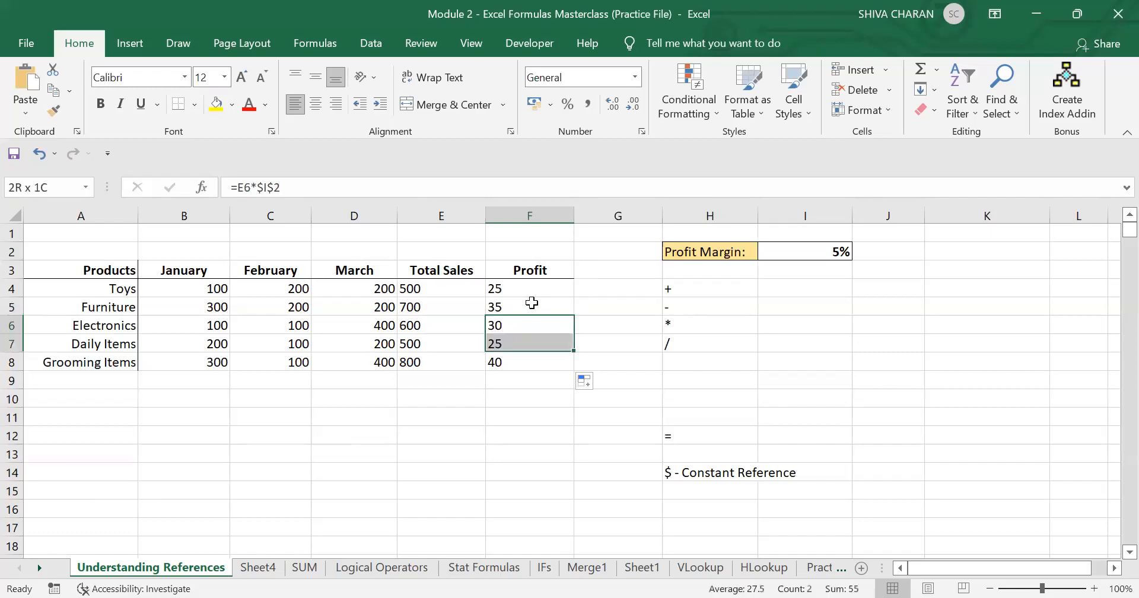
pyautogui.press('Up')
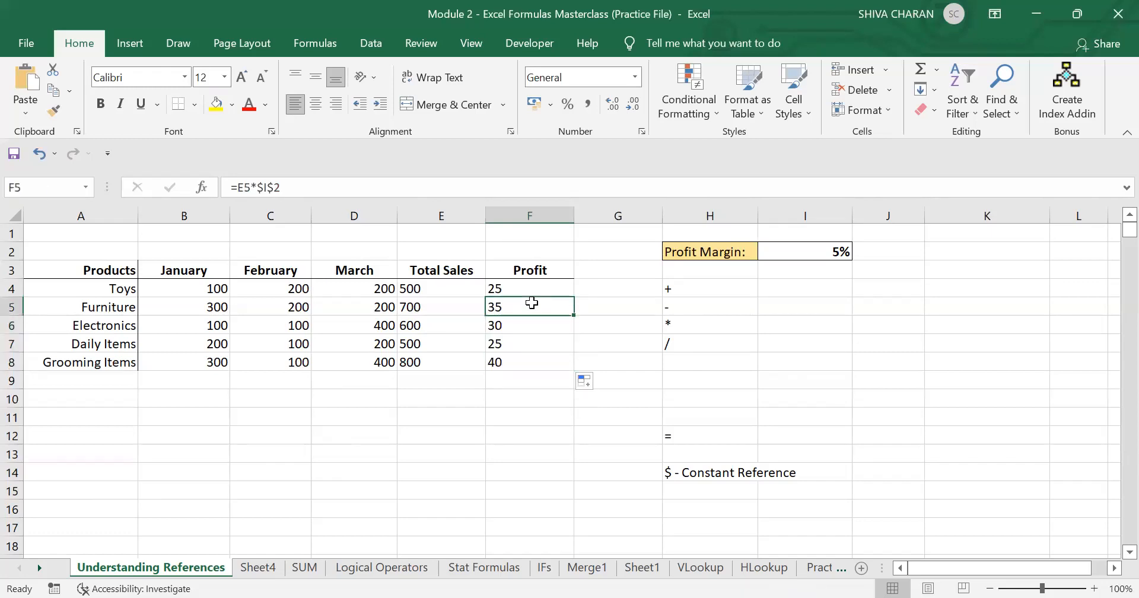
pyautogui.press('Down')
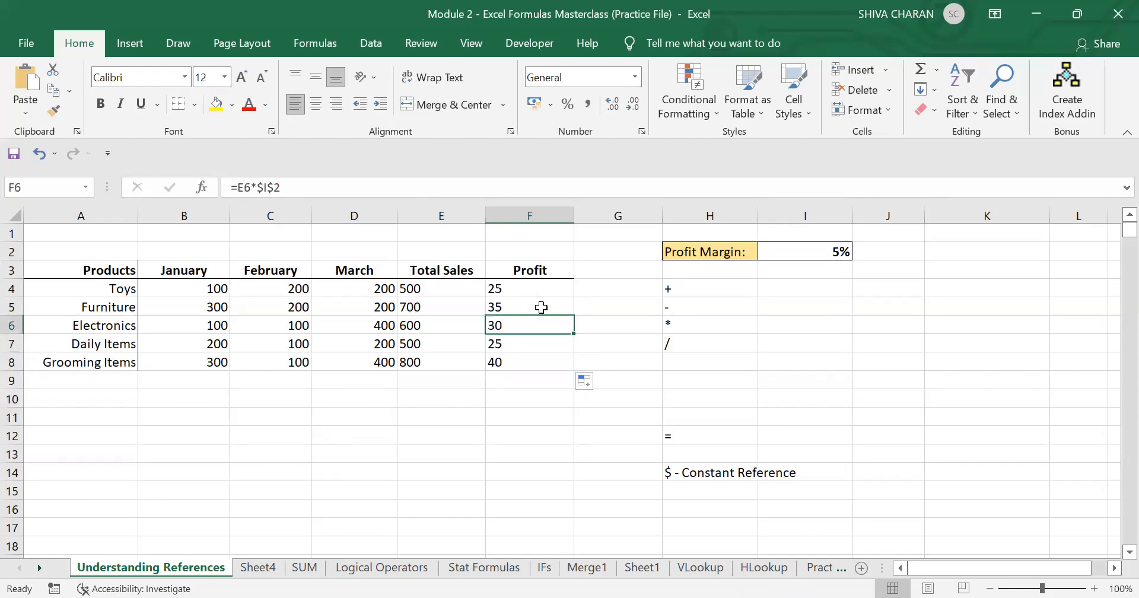
pyautogui.click(817, 250)
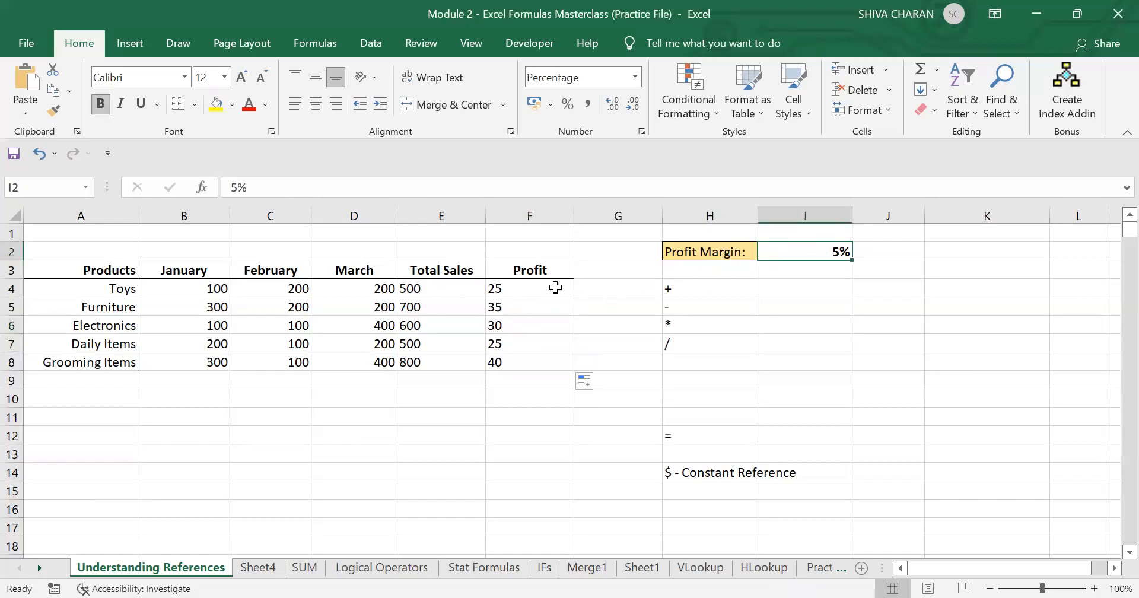
pyautogui.click(536, 299)
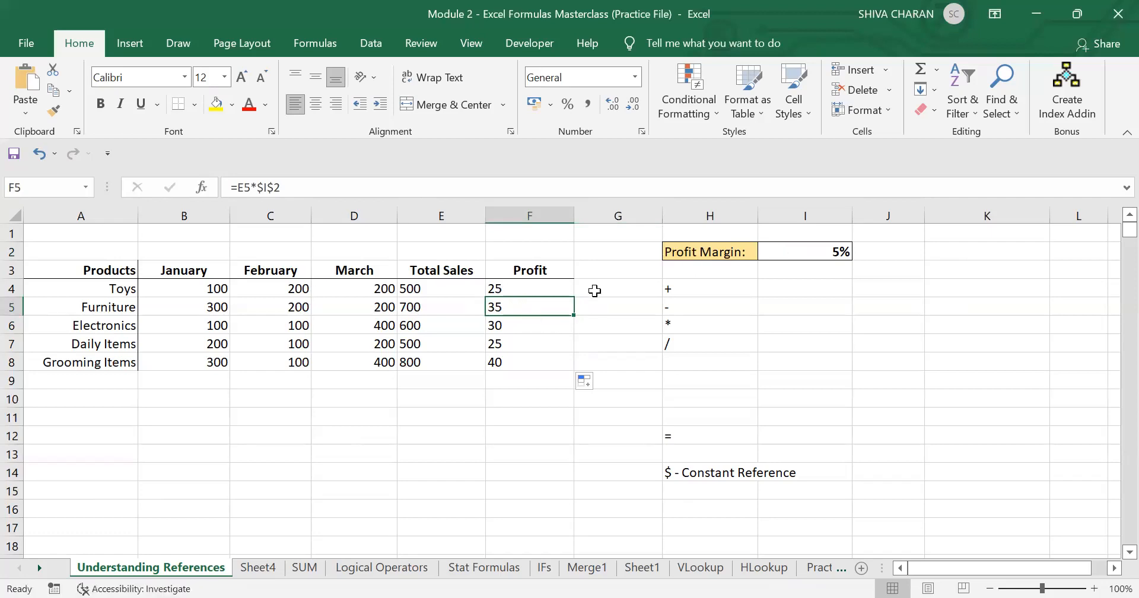
# Step: Examine the Profit formulas from F5 down to F8 together with the constant reference note in H14
pyautogui.moveTo(529, 318)
pyautogui.mouseDown()
pyautogui.moveTo(533, 332)
pyautogui.moveTo(532, 322)
pyautogui.mouseUp()
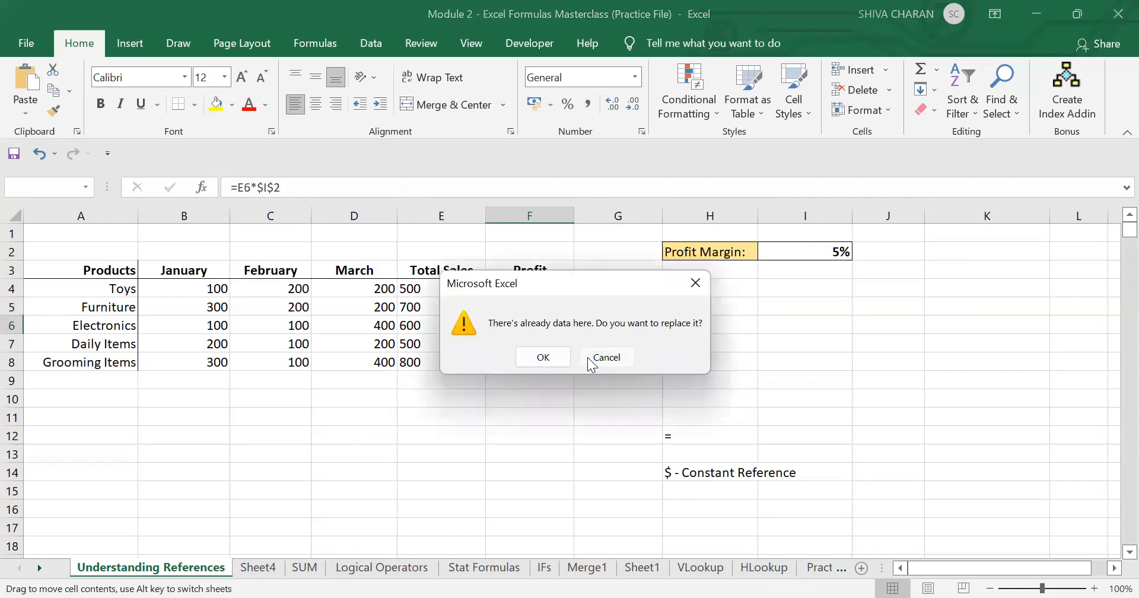
pyautogui.click(589, 357)
pyautogui.click(522, 326)
pyautogui.click(534, 340)
pyautogui.click(534, 358)
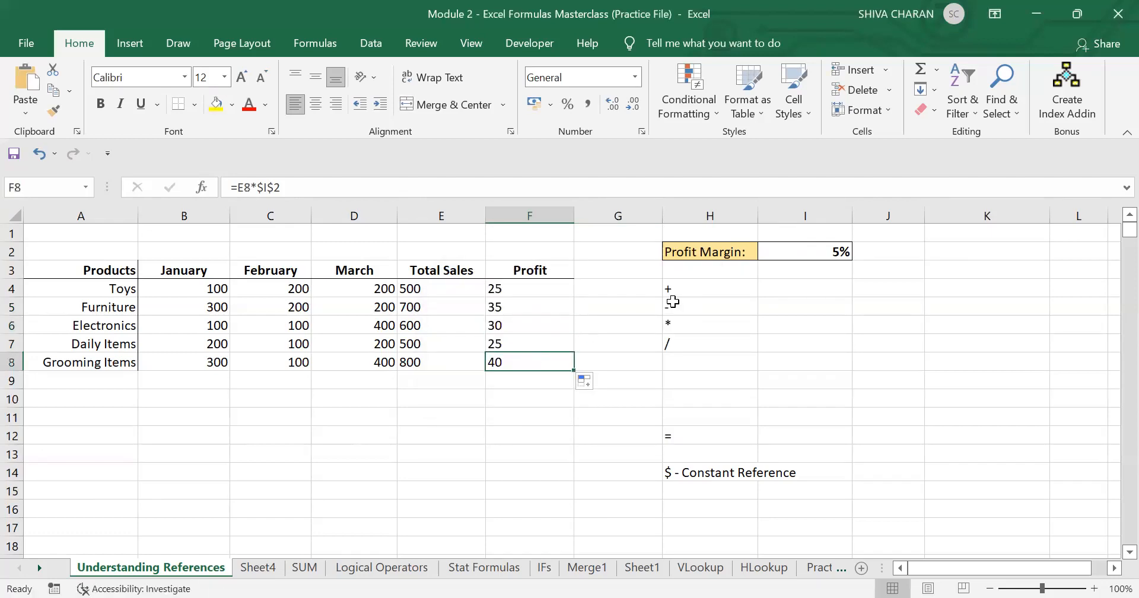
pyautogui.click(672, 473)
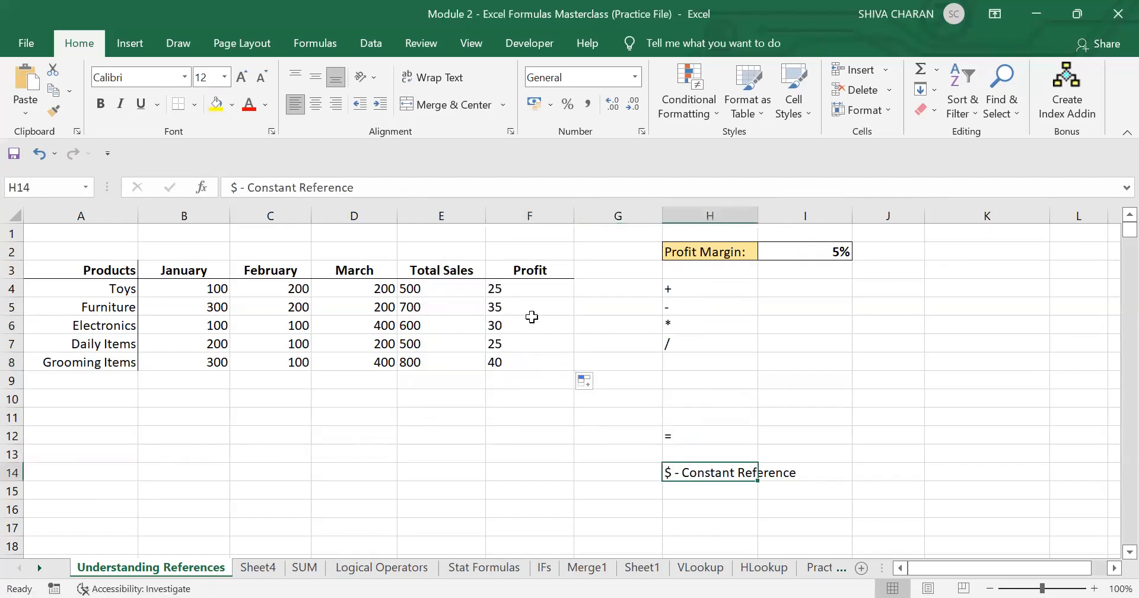
pyautogui.moveTo(528, 289); pyautogui.dragTo(543, 357)
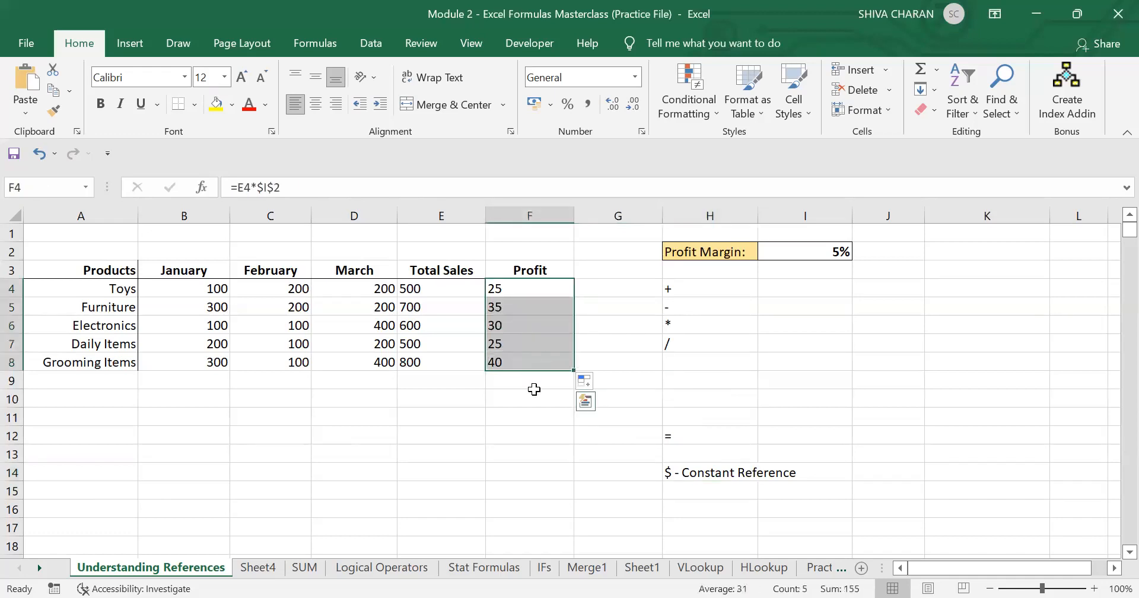
pyautogui.click(524, 395)
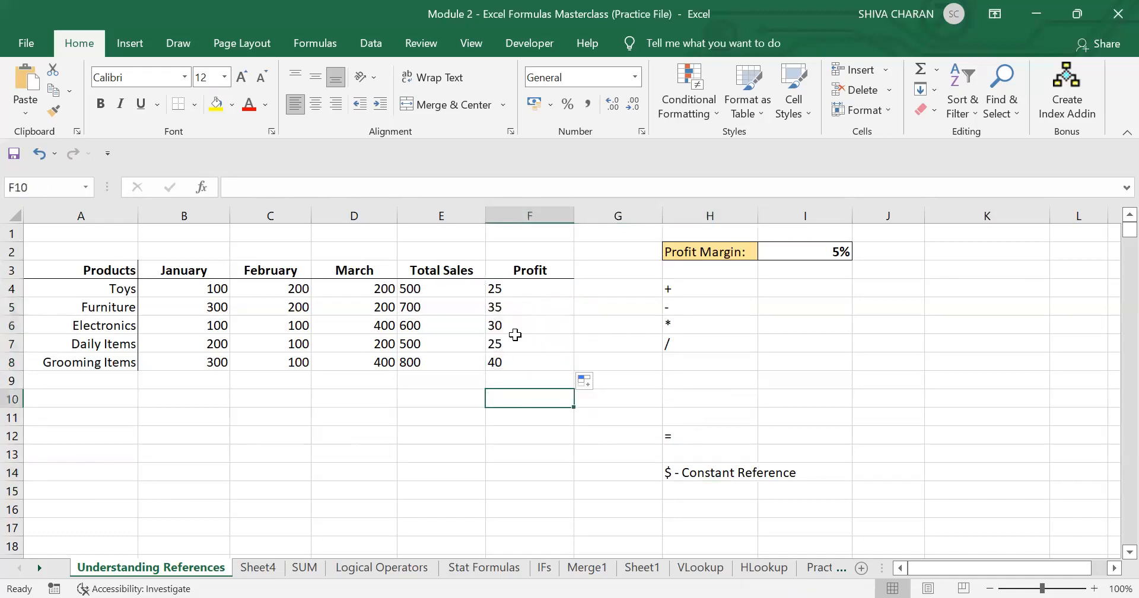
pyautogui.click(516, 340)
pyautogui.click(459, 425)
# Step: Review the topic list on Sheet4 and the January to March figures and Total Sales formula on the Understanding References sheet
pyautogui.click(258, 567)
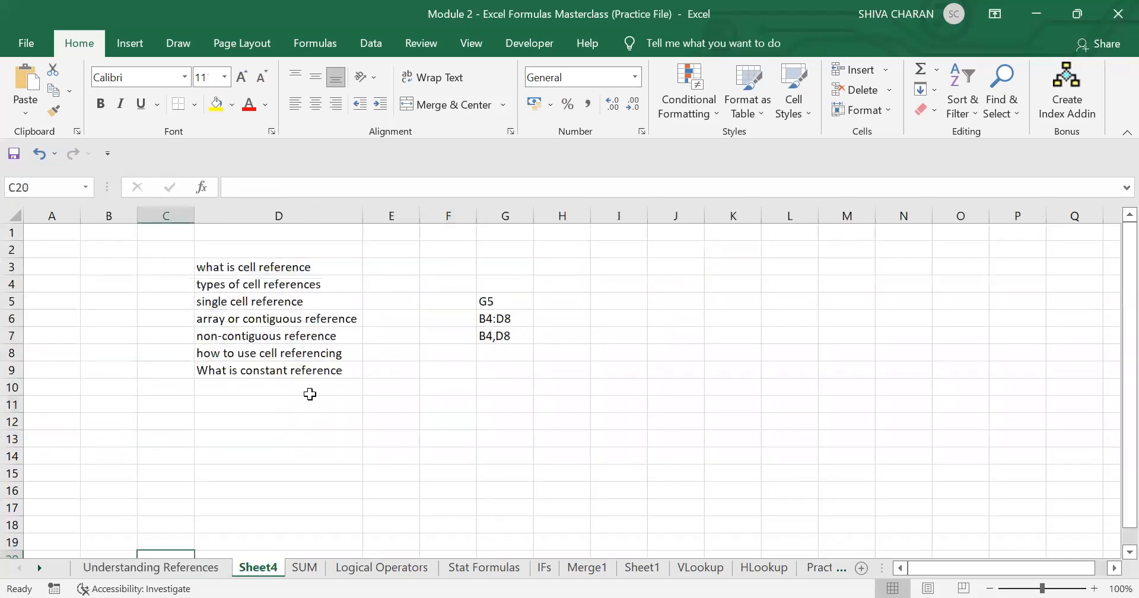
pyautogui.click(304, 387)
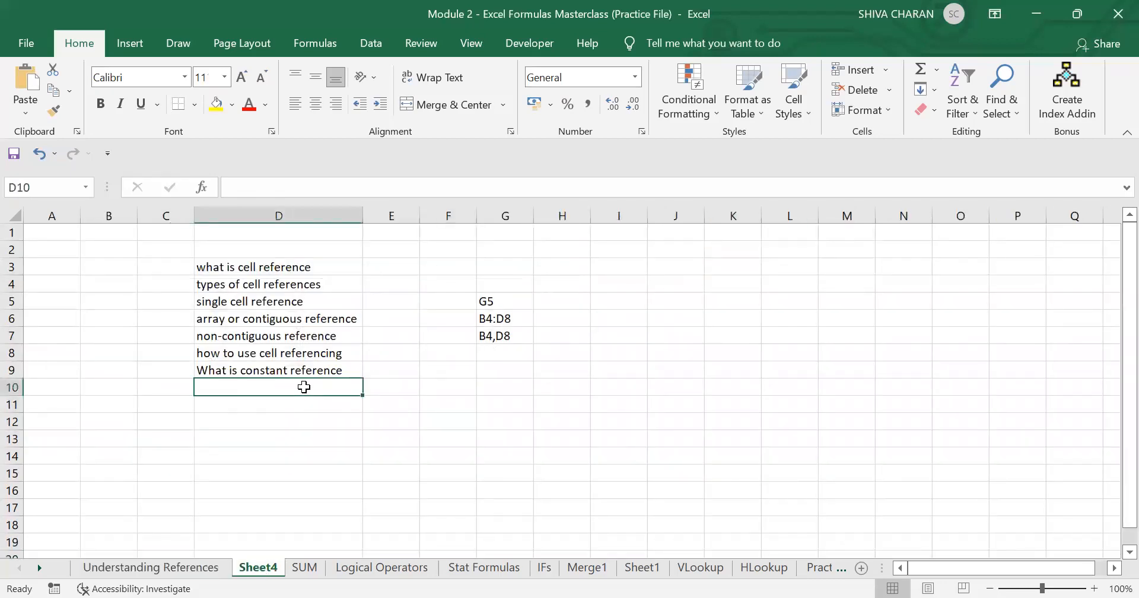
pyautogui.click(178, 568)
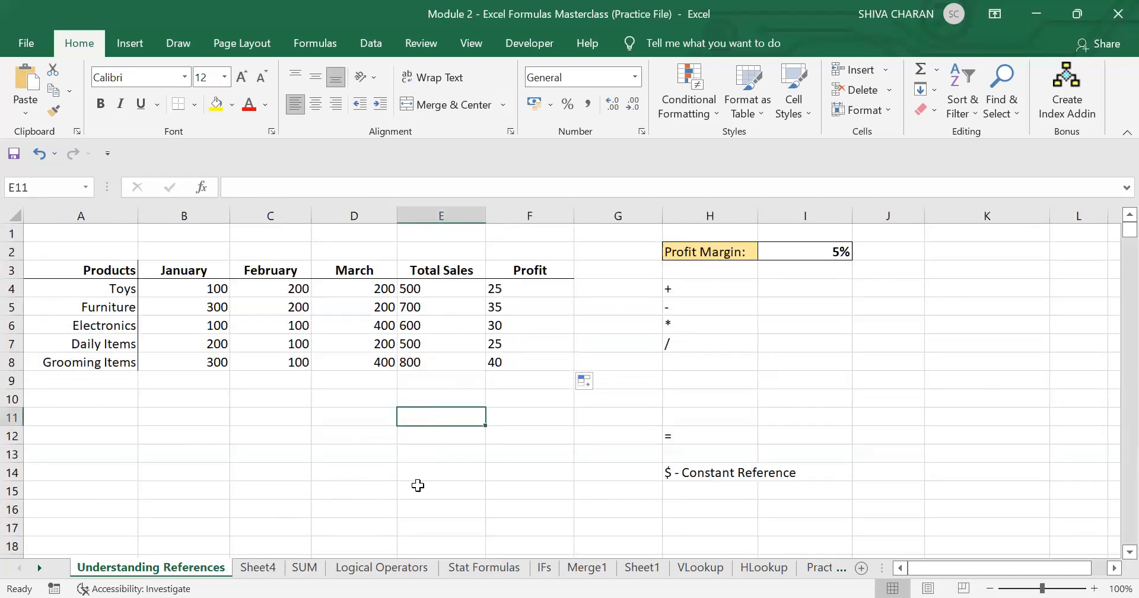
pyautogui.click(513, 414)
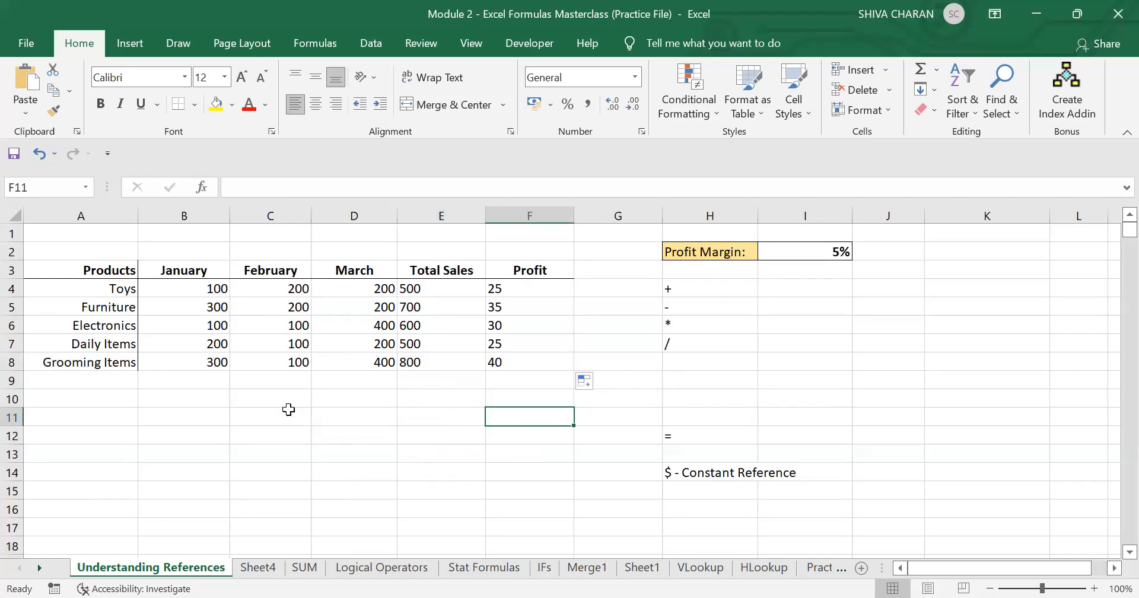
pyautogui.click(258, 570)
pyautogui.click(193, 567)
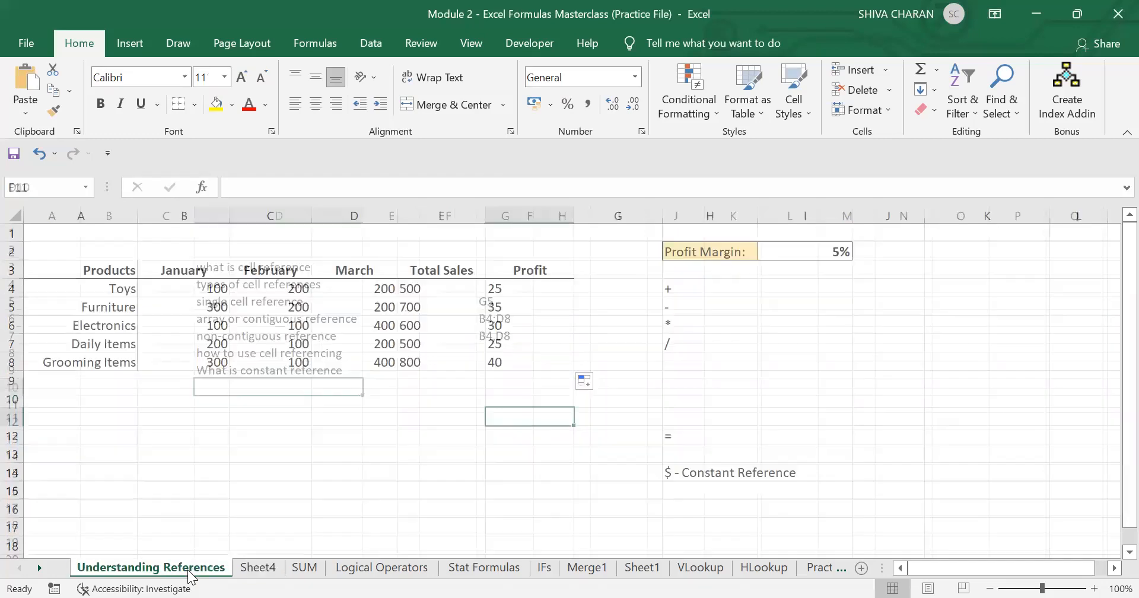
pyautogui.moveTo(191, 287); pyautogui.dragTo(389, 339)
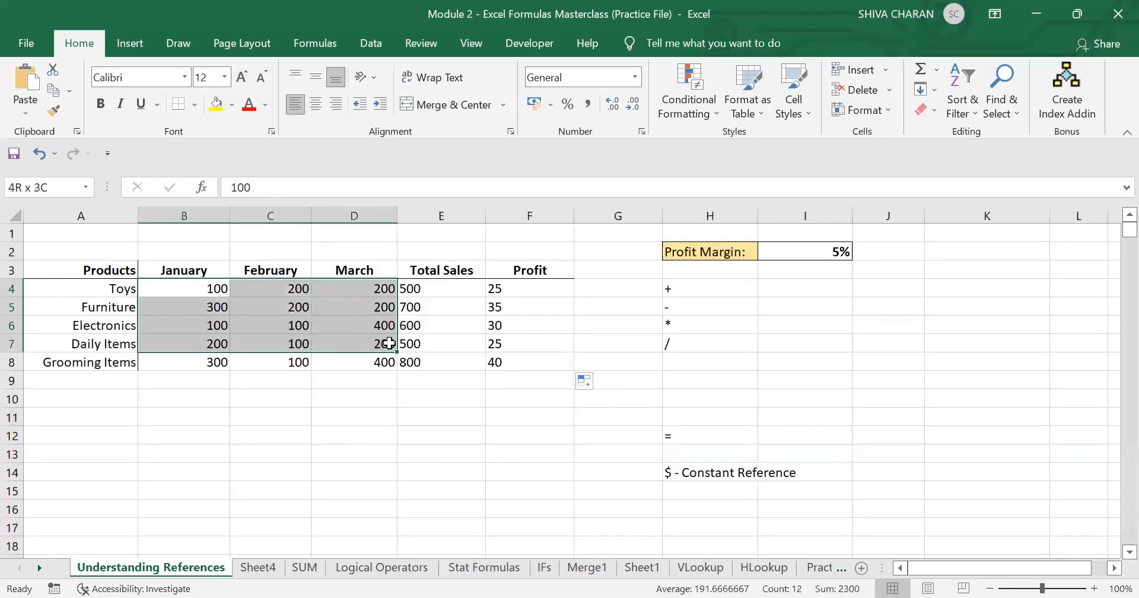
pyautogui.click(439, 292)
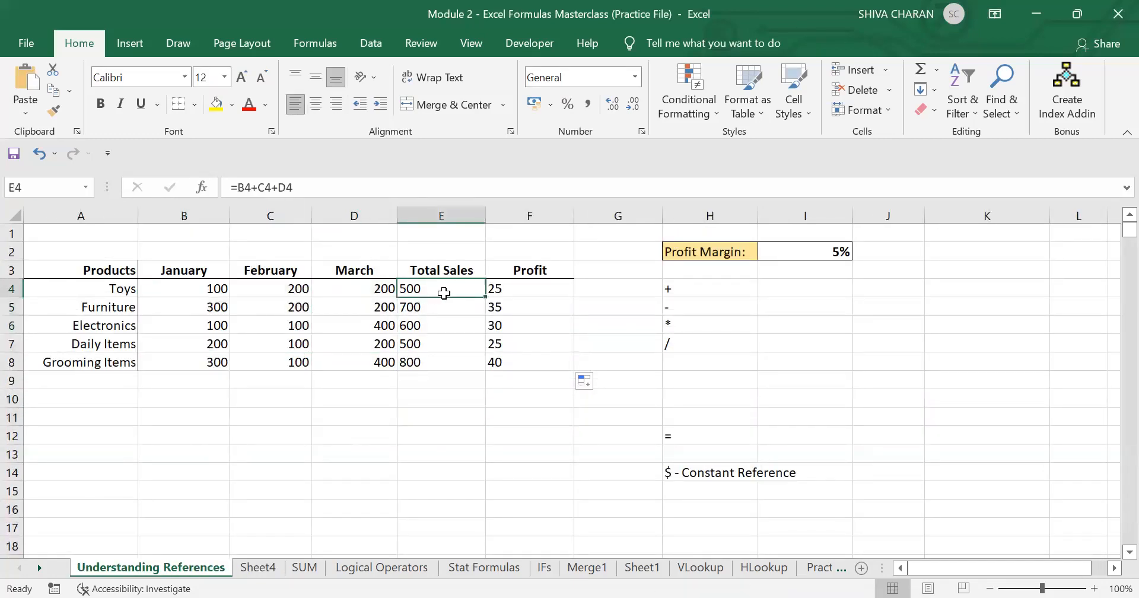
pyautogui.moveTo(368, 288); pyautogui.dragTo(198, 359)
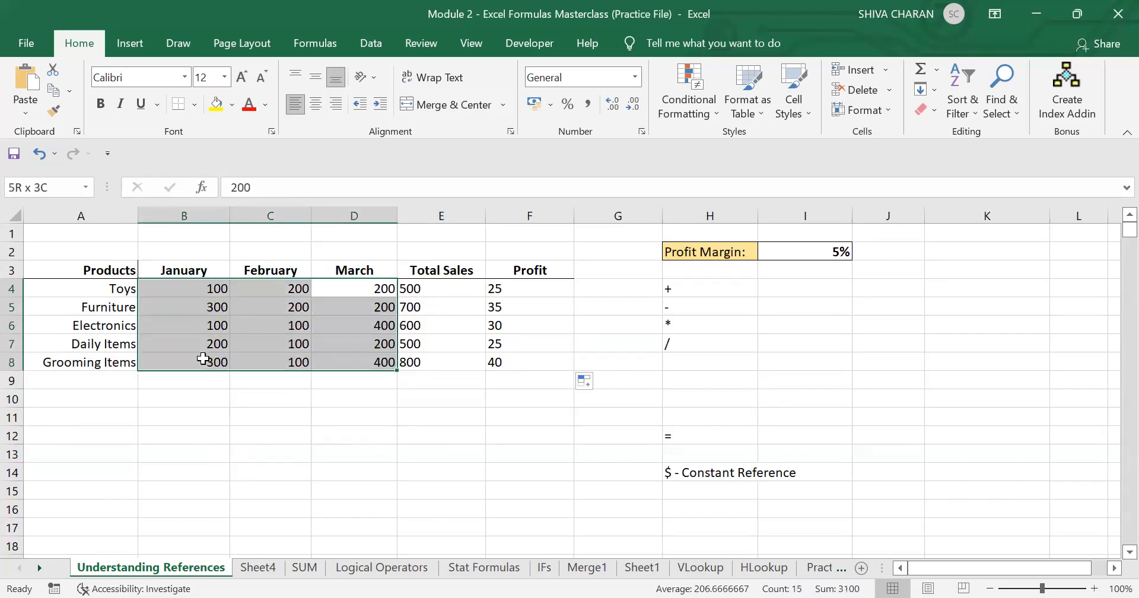
pyautogui.click(480, 418)
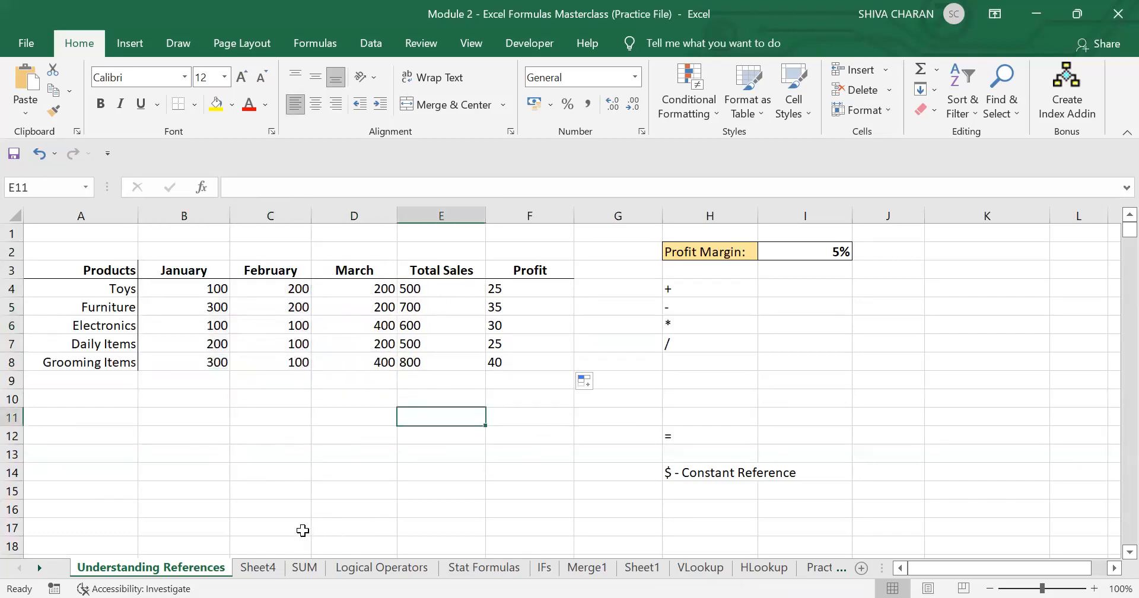
# Step: Add the topic "Sum Formular (2 methods)" in cell D10 of Sheet4, below the constant reference topic
pyautogui.click(256, 569)
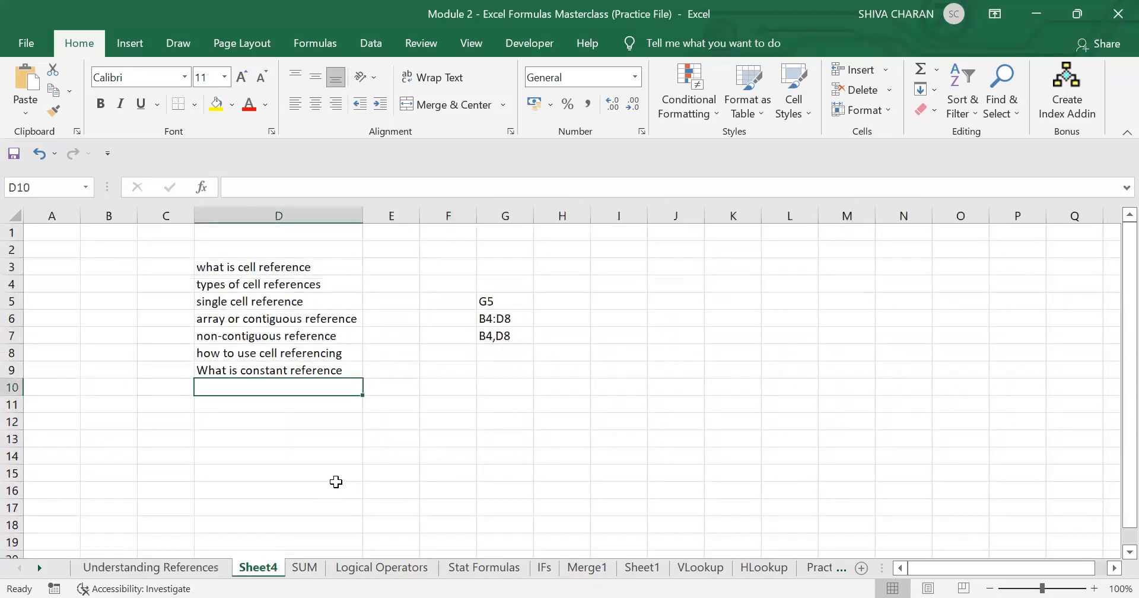
pyautogui.write('Sum Fo')
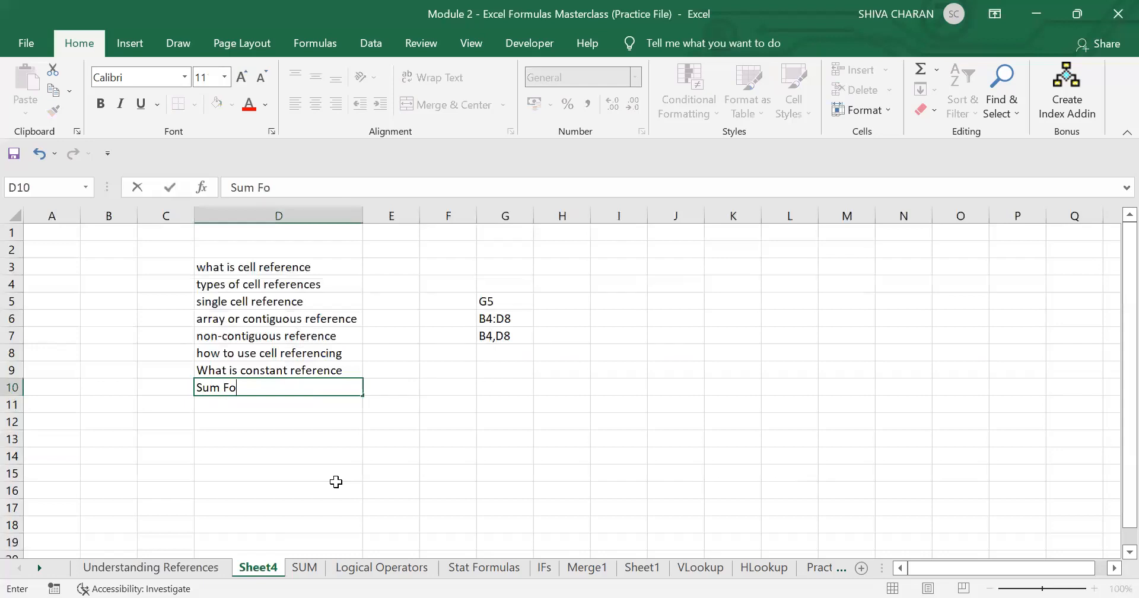
pyautogui.write('rmular (2 method')
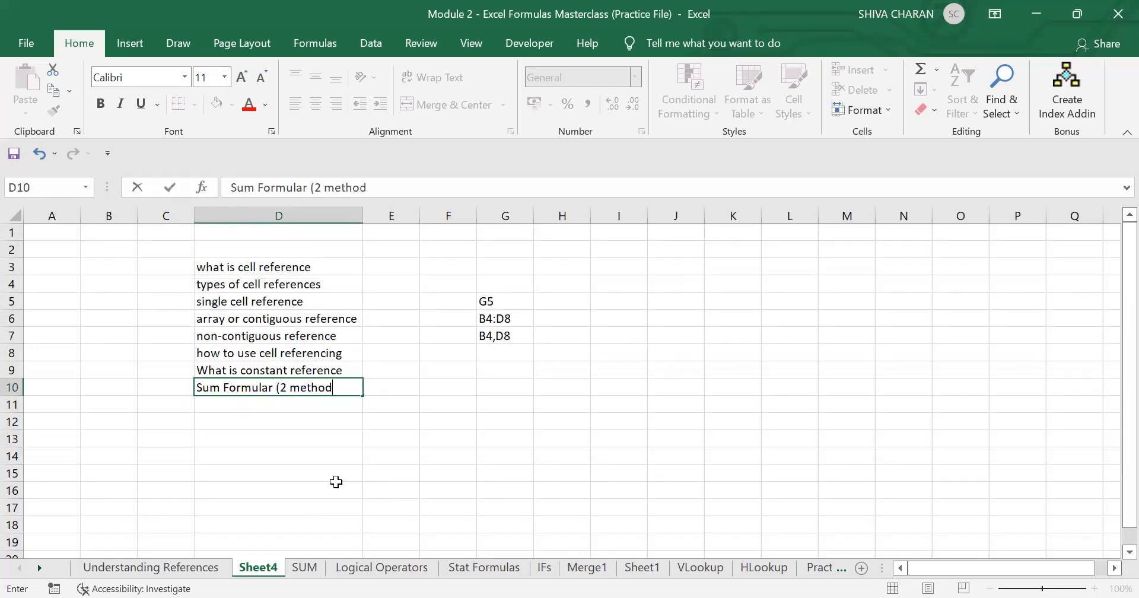
pyautogui.write('s)')
pyautogui.press('Return')
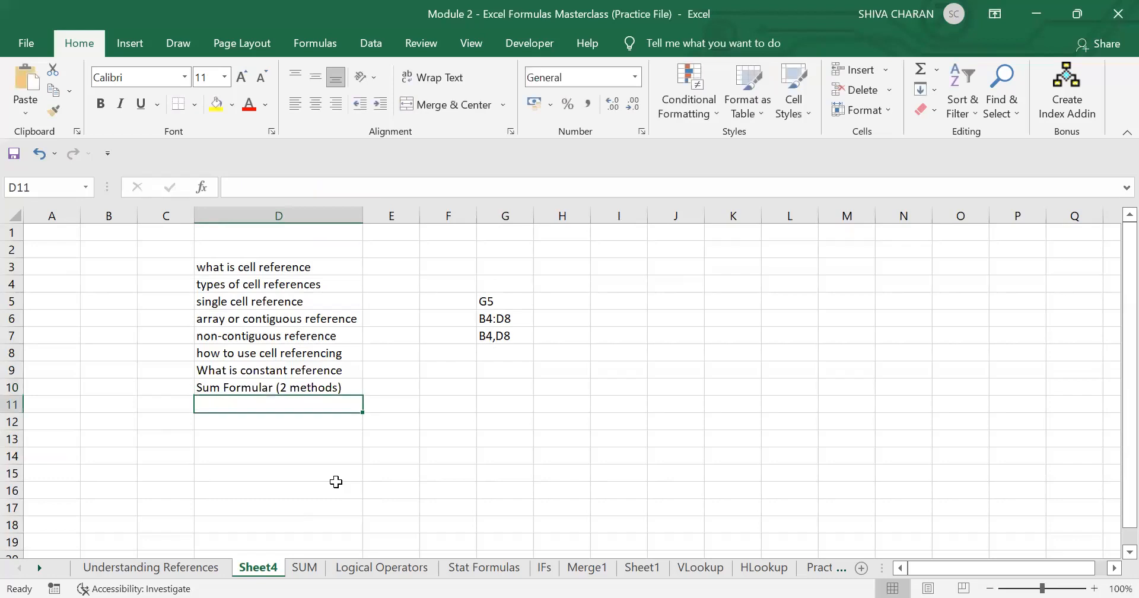
# Step: Open the SUM sheet and review the student table, including the marks in OC, Psychology, Maths and Accounts
pyautogui.click(304, 568)
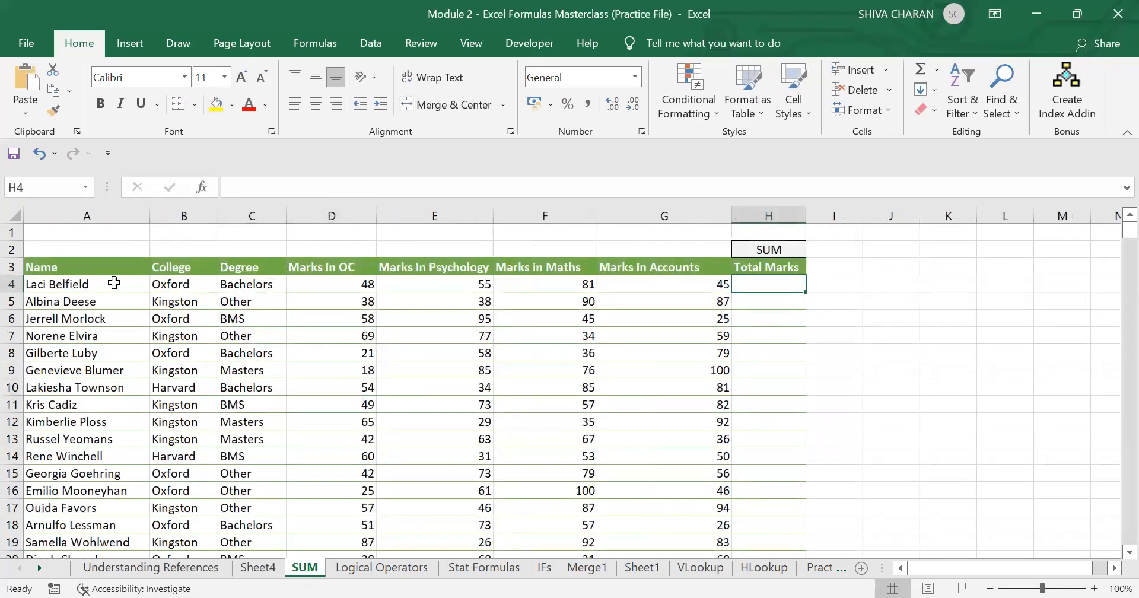
pyautogui.moveTo(89, 268); pyautogui.dragTo(649, 486)
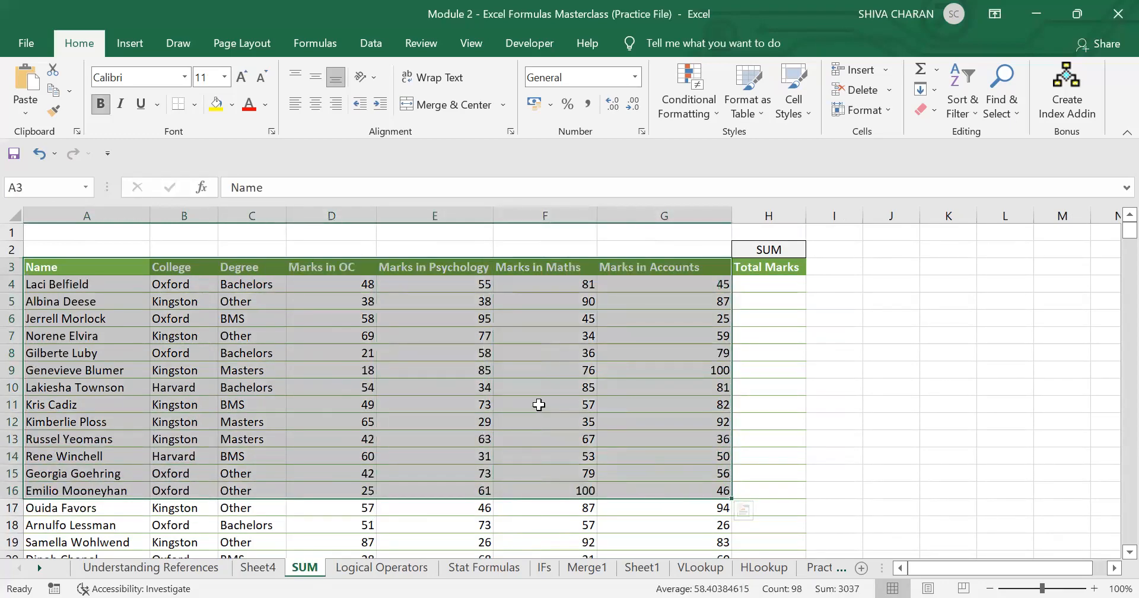
pyautogui.click(545, 411)
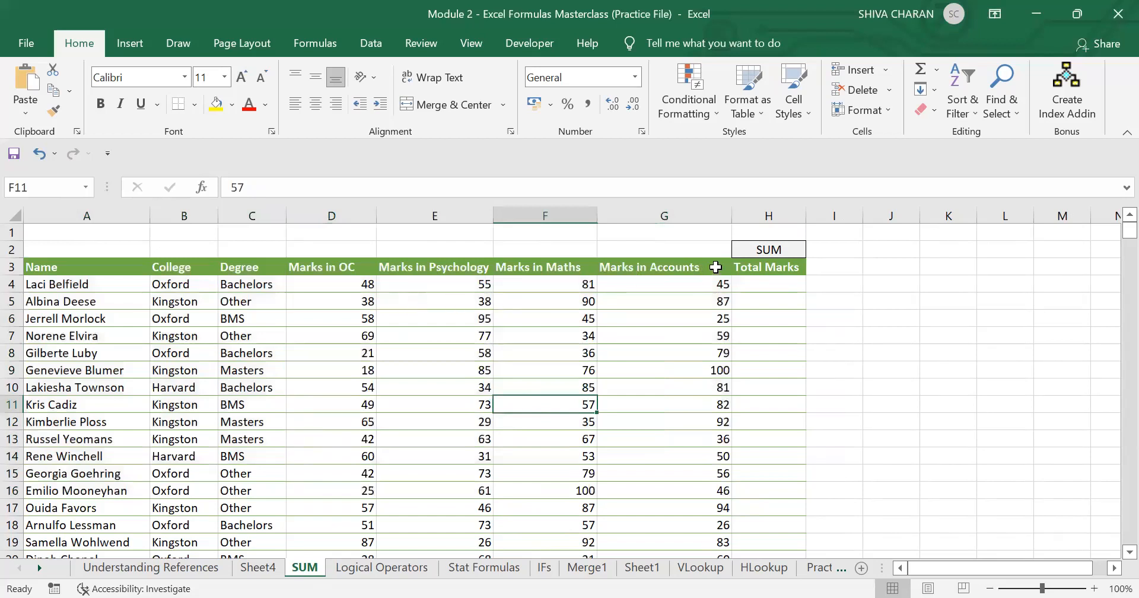
pyautogui.moveTo(308, 283); pyautogui.dragTo(662, 478)
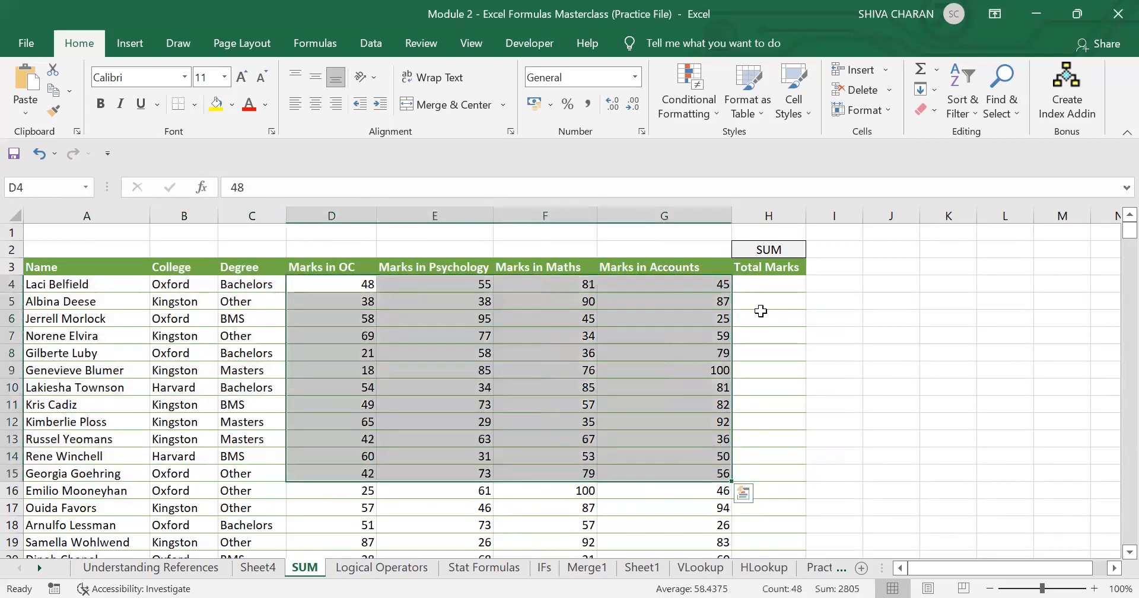
# Step: Total the first student's four subject marks in H4 with the formula =SUM(D4,E4,F4,G4), using individual cell references
pyautogui.click(767, 287)
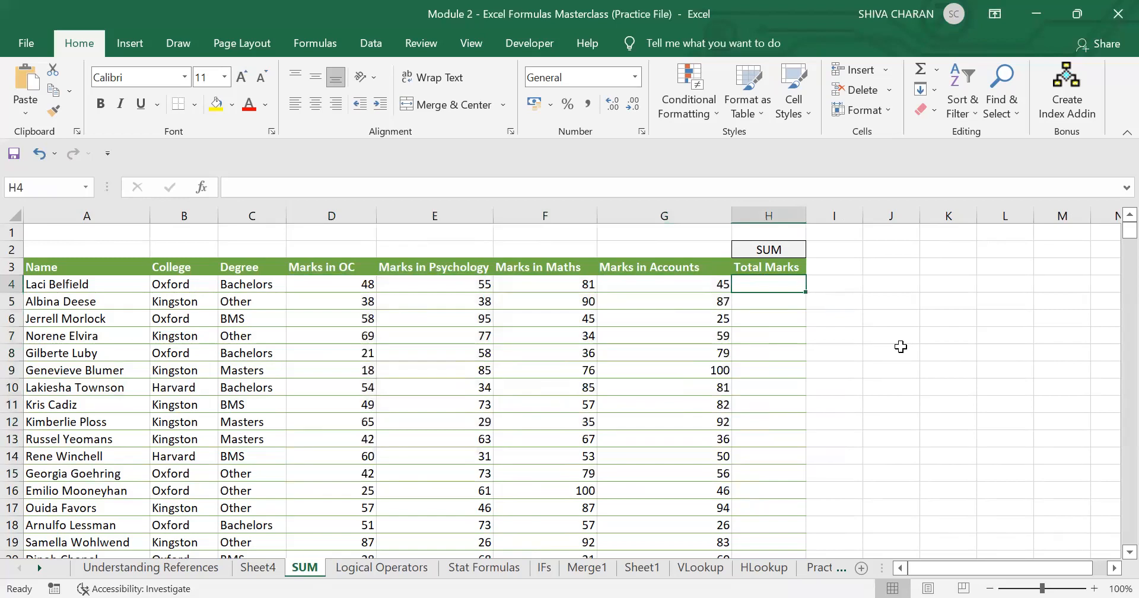
pyautogui.write('=')
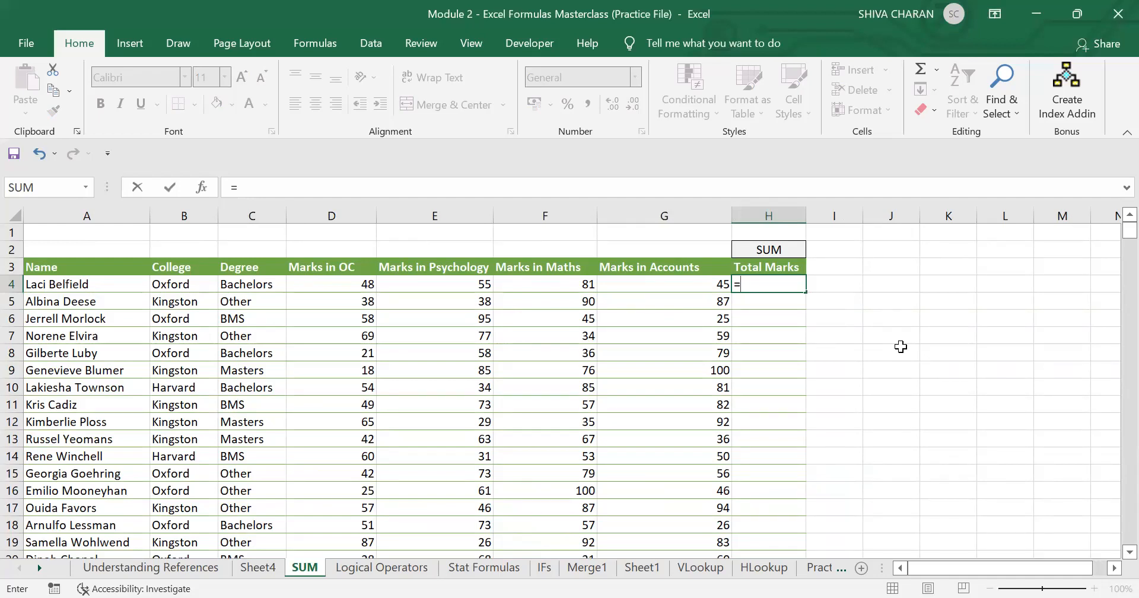
pyautogui.write('sum')
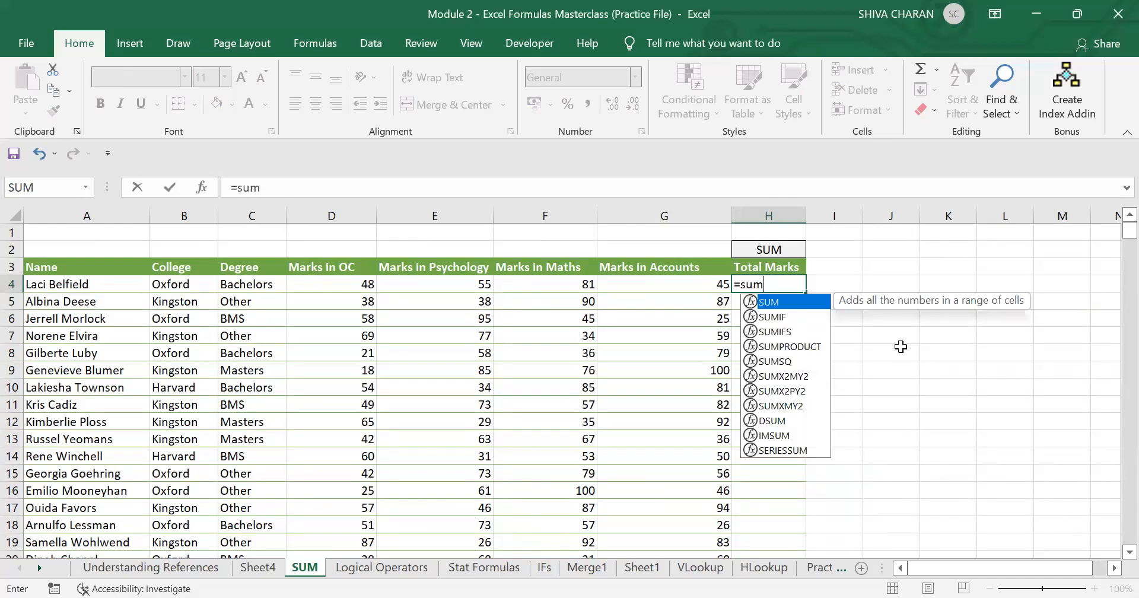
pyautogui.write('(')
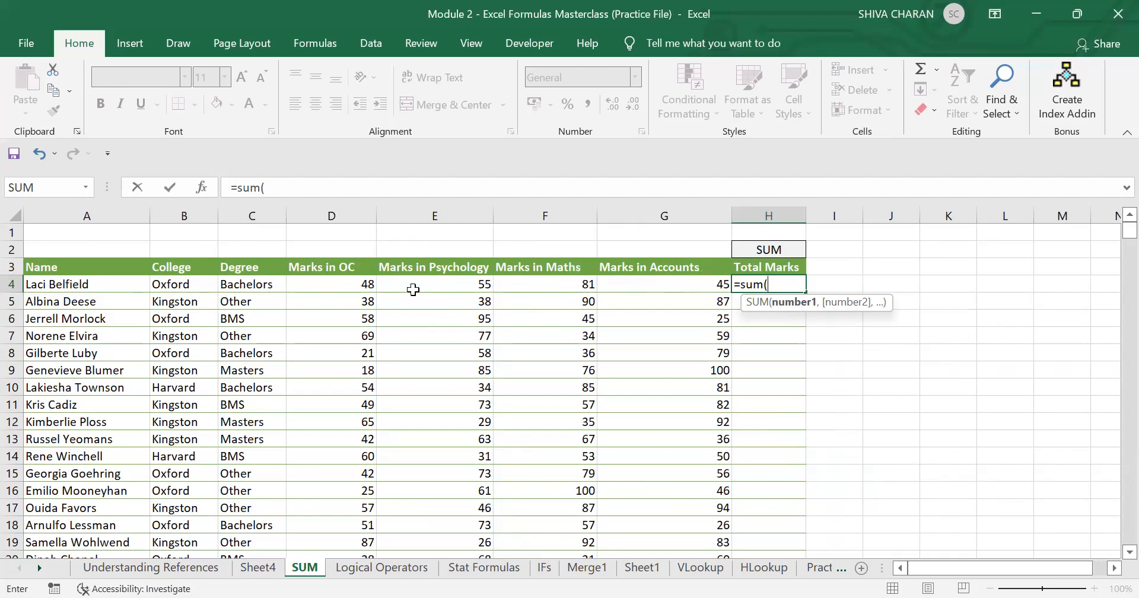
pyautogui.click(339, 285)
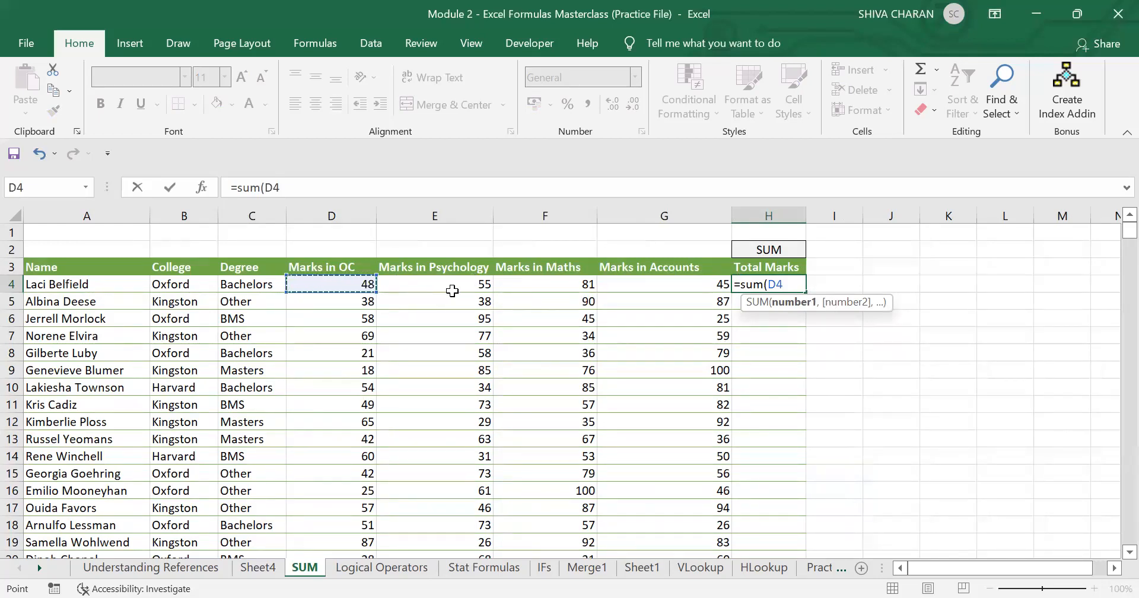
pyautogui.write(',')
pyautogui.click(439, 285)
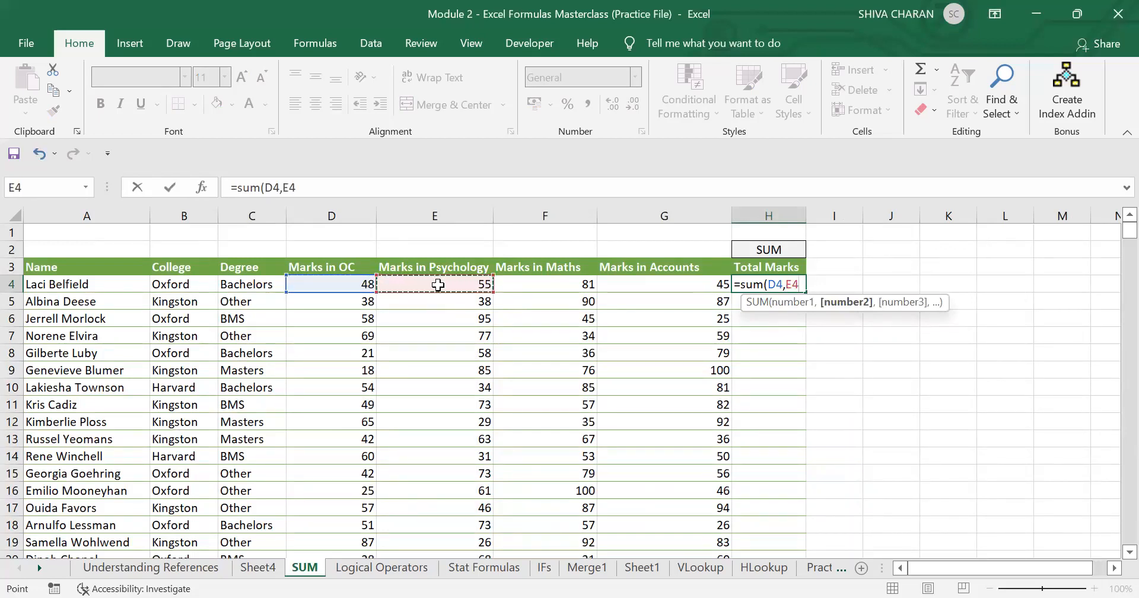
pyautogui.write(',')
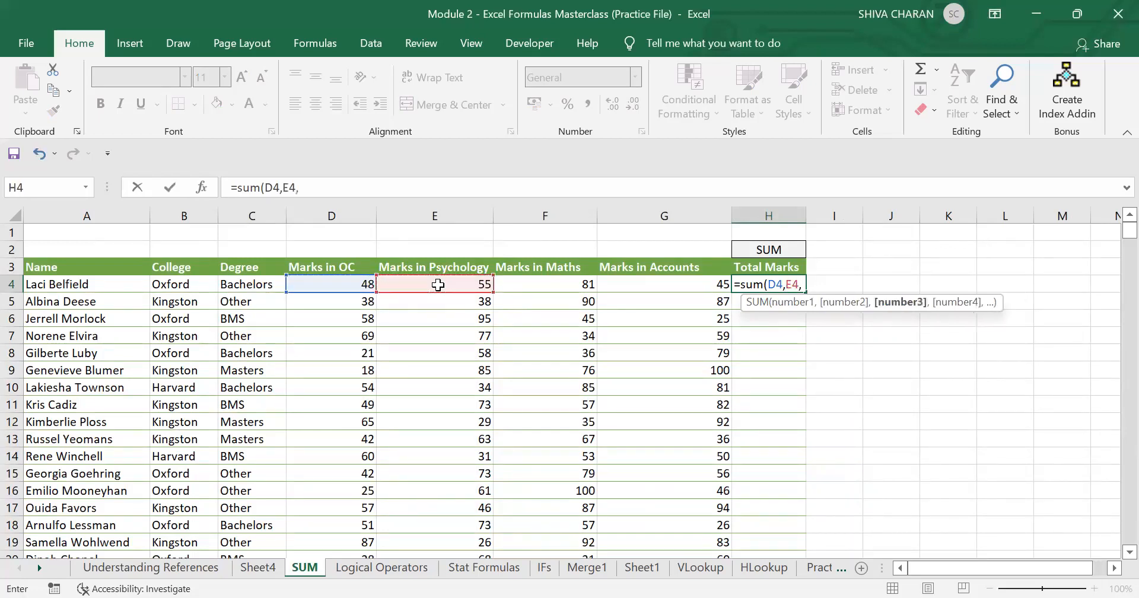
pyautogui.click(545, 285)
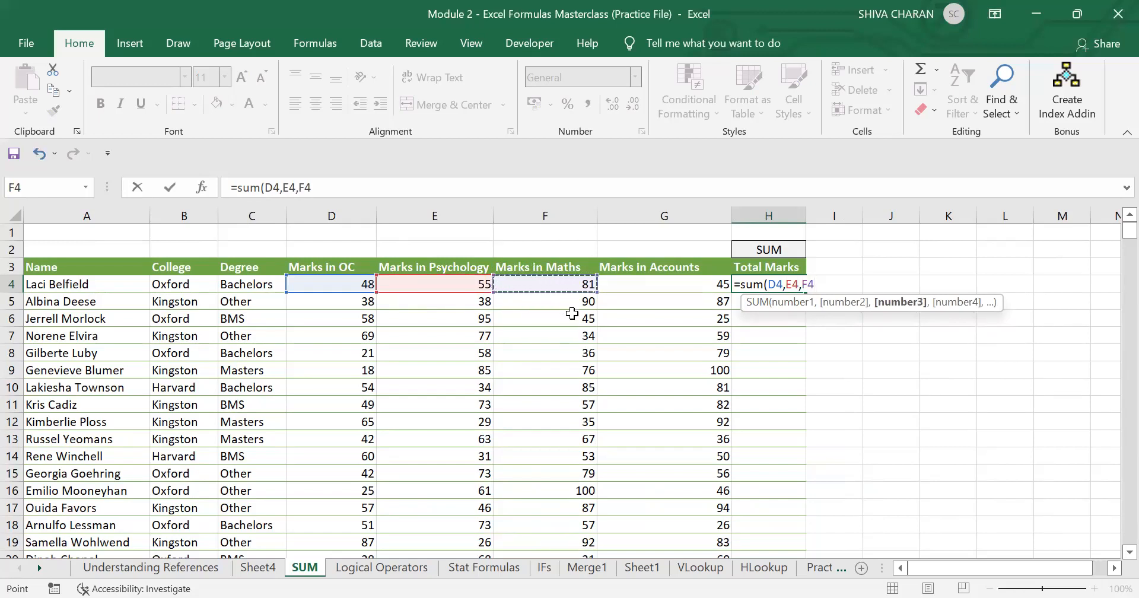
pyautogui.write(',')
pyautogui.click(633, 285)
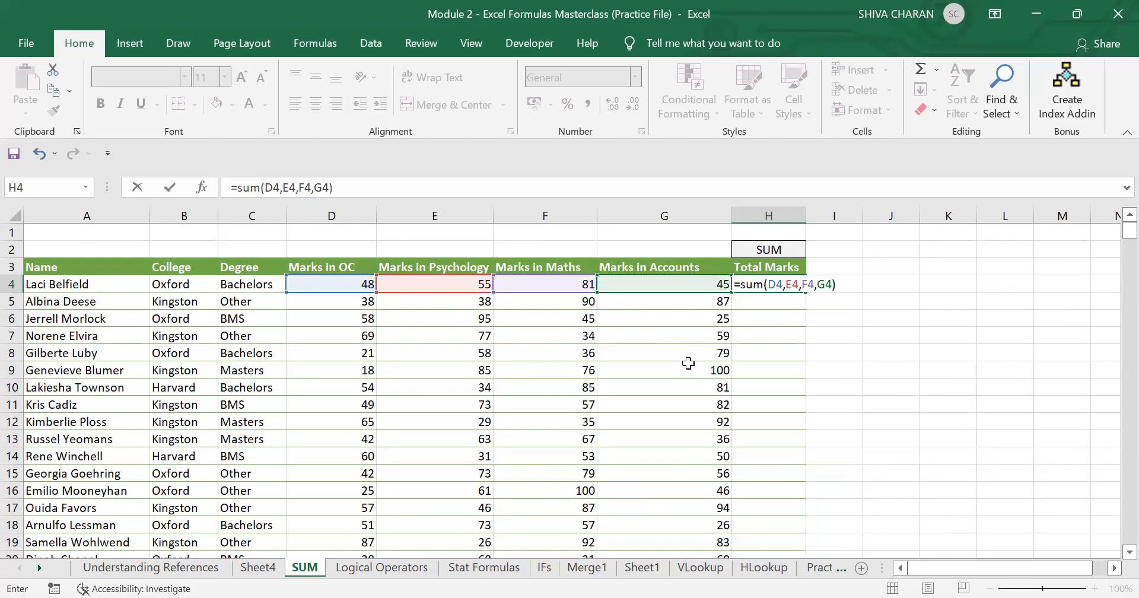
pyautogui.press('Return')
# Step: Check the SUM formula in H4 against its marks and fill it down the whole Total Marks column
pyautogui.click(769, 285)
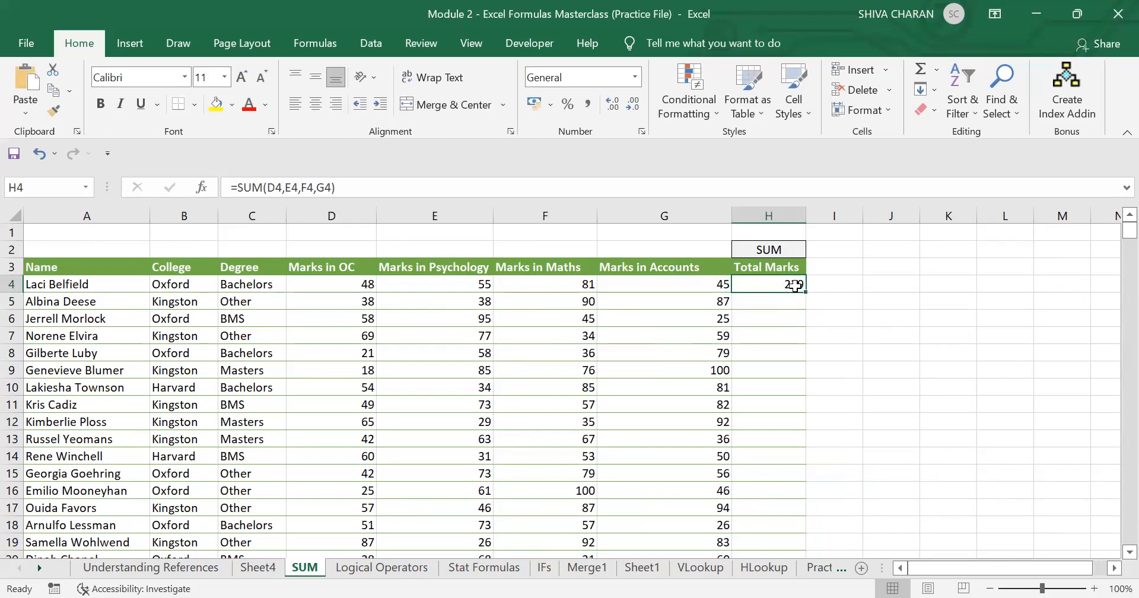
pyautogui.click(649, 284)
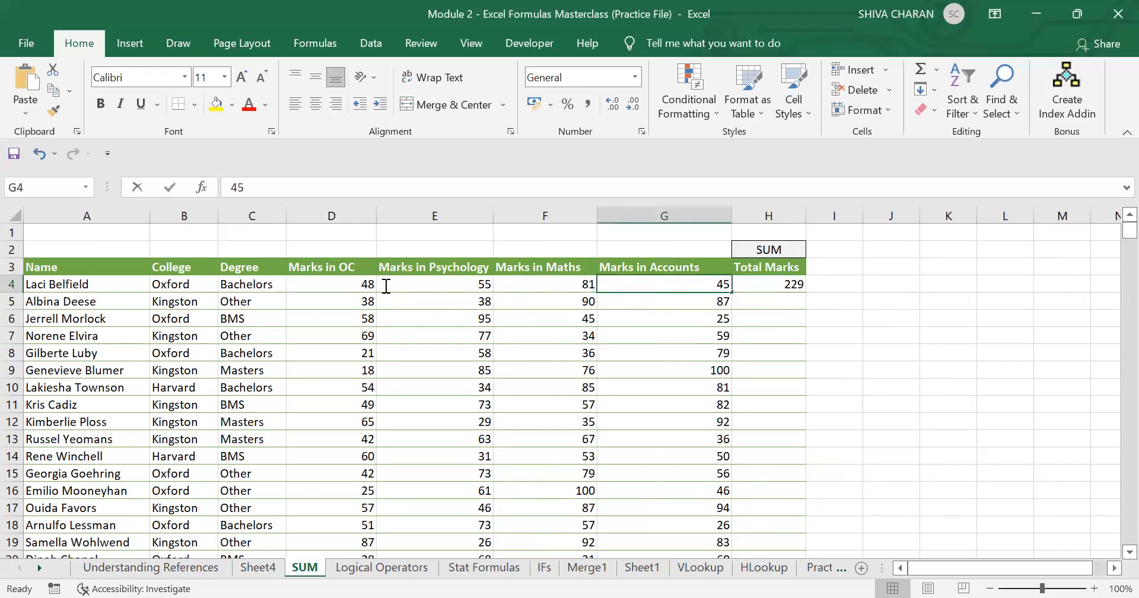
pyautogui.click(726, 299)
pyautogui.click(769, 283)
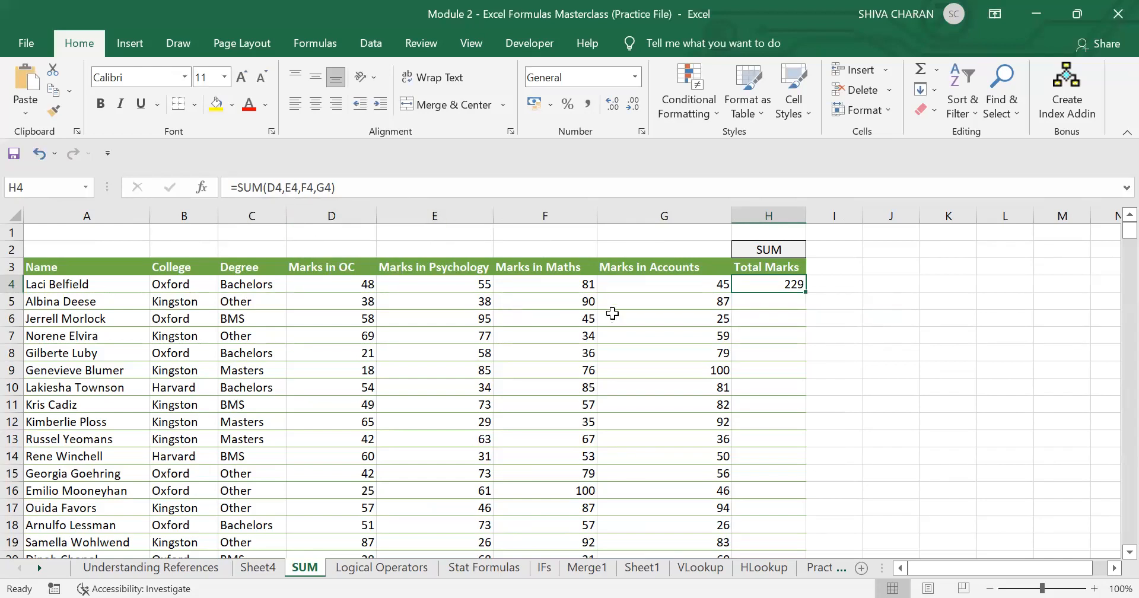
pyautogui.doubleClick(809, 293)
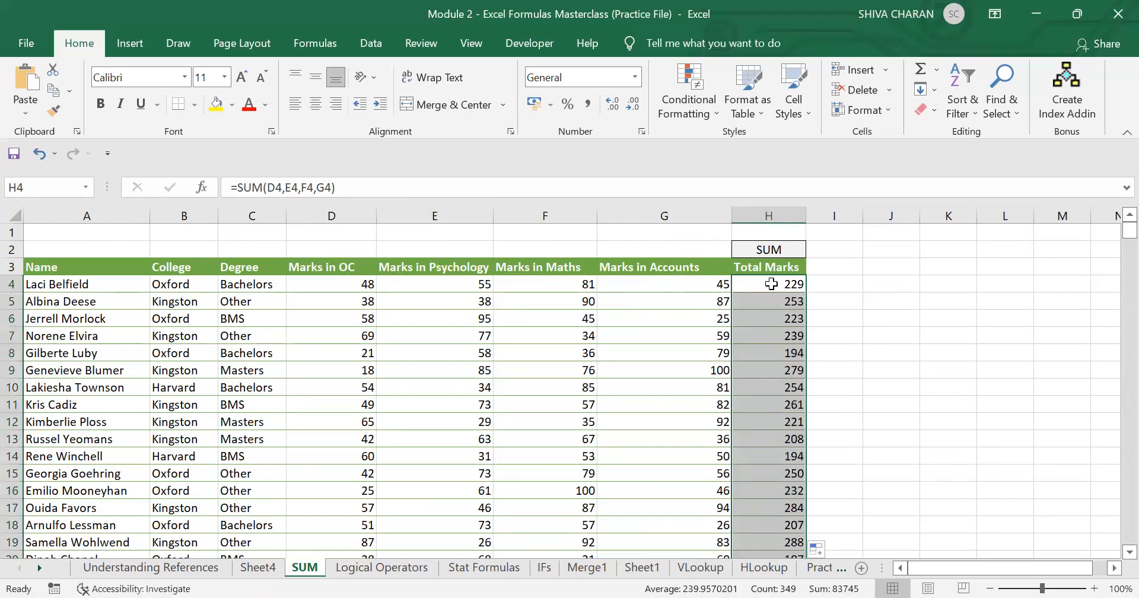
# Step: Undo the Total Marks fill and clear the SUM formula with individual cell references from H4
pyautogui.hotkey('ctrl', 'z')
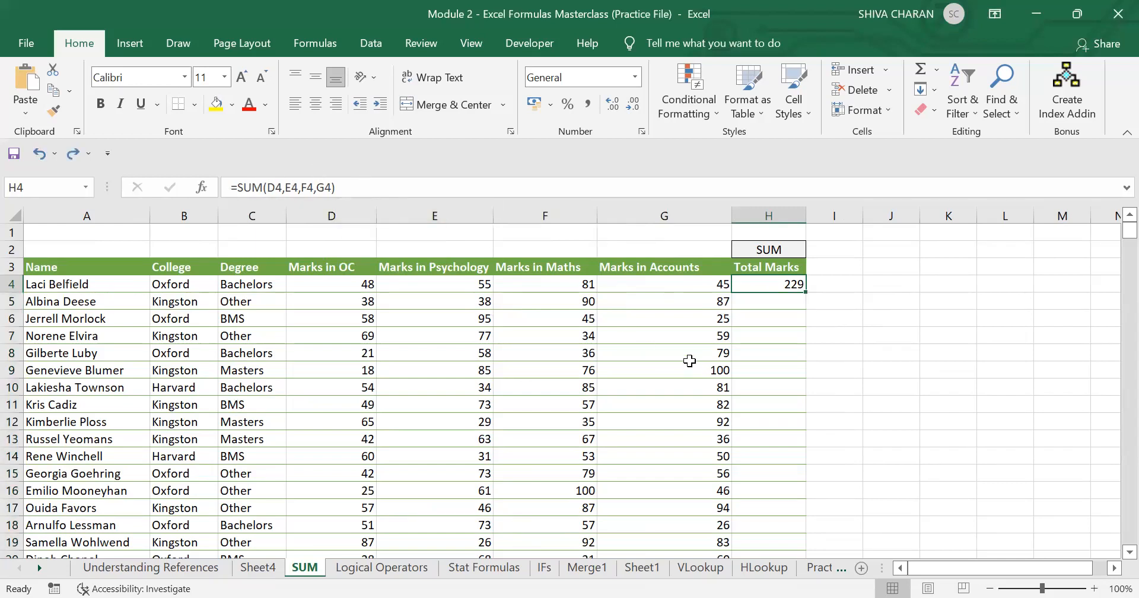
pyautogui.press('Left')
pyautogui.click(791, 286)
pyautogui.press('Delete')
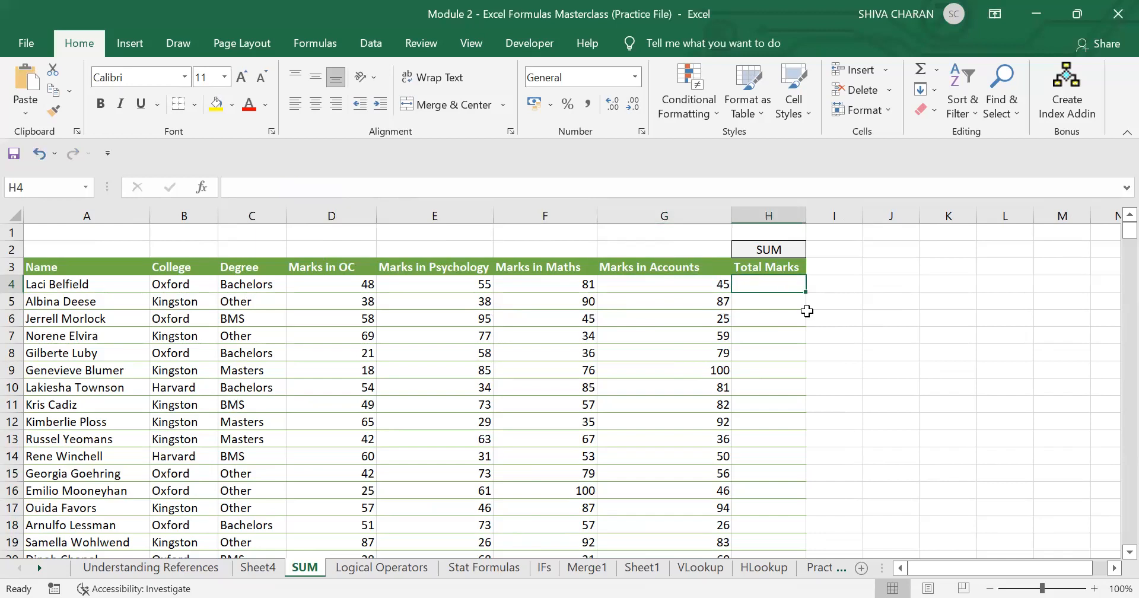
pyautogui.hotkey('ctrl', 'z')
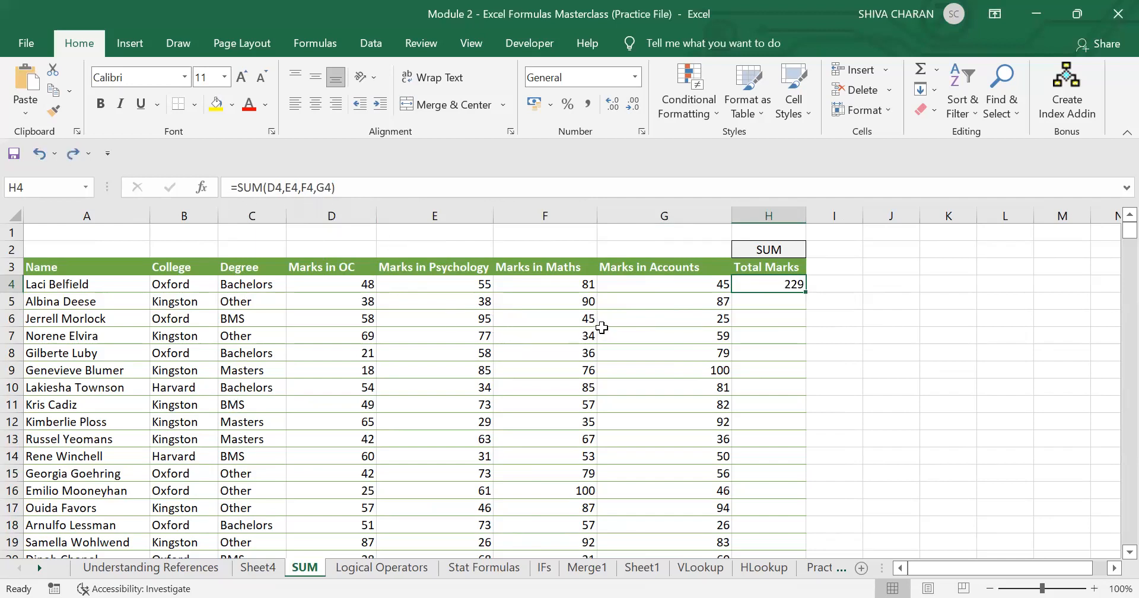
pyautogui.press('Delete')
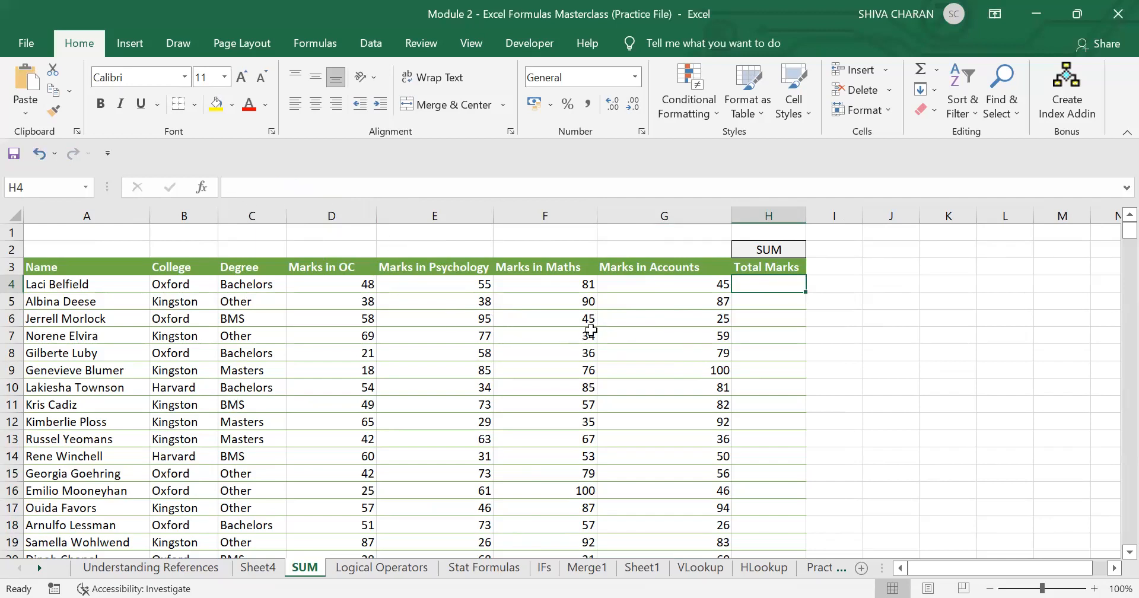
# Step: Review the array or contiguous reference topic in Sheet4 and its example B4:D8
pyautogui.click(258, 568)
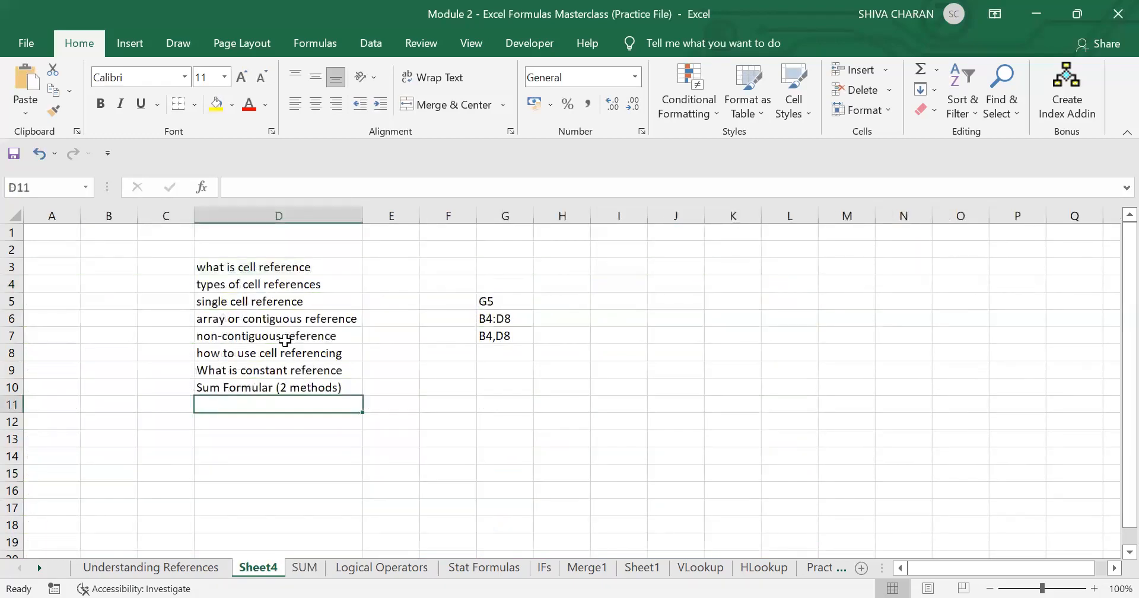
pyautogui.click(271, 319)
pyautogui.click(513, 317)
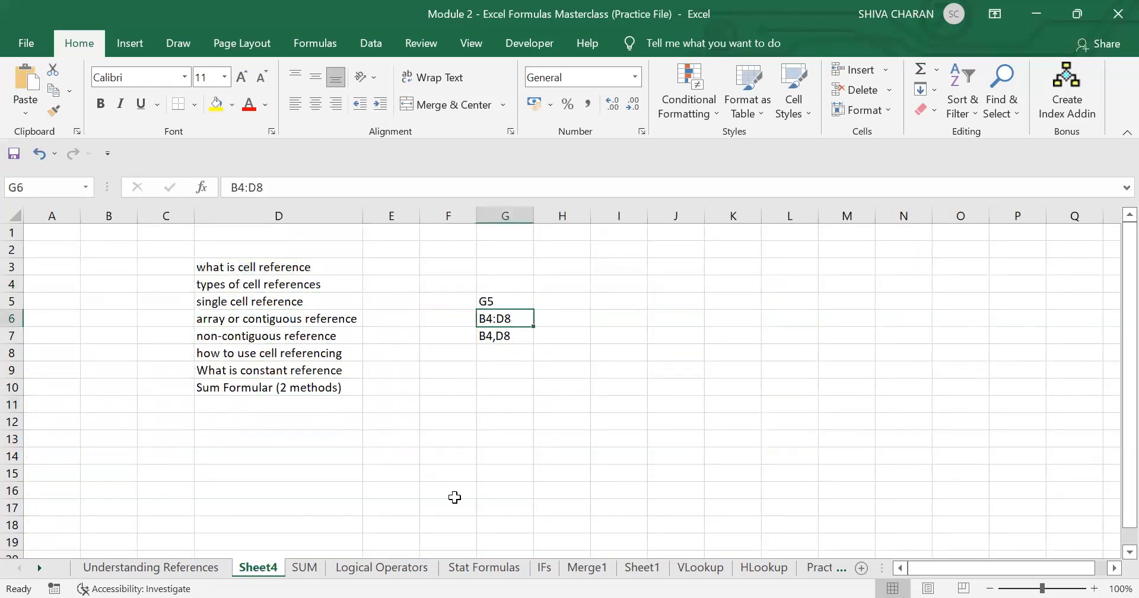
# Step: Total the first student's marks in H4 of the SUM sheet with =SUM(D4:G4) and fill it down the Total Marks column
pyautogui.click(313, 570)
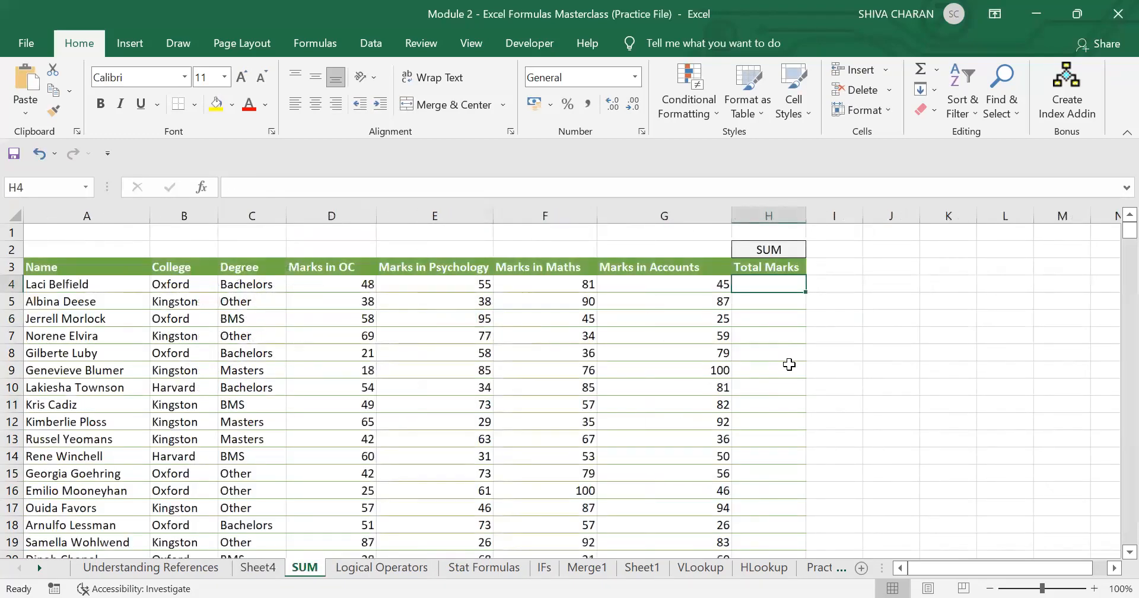
pyautogui.write('=')
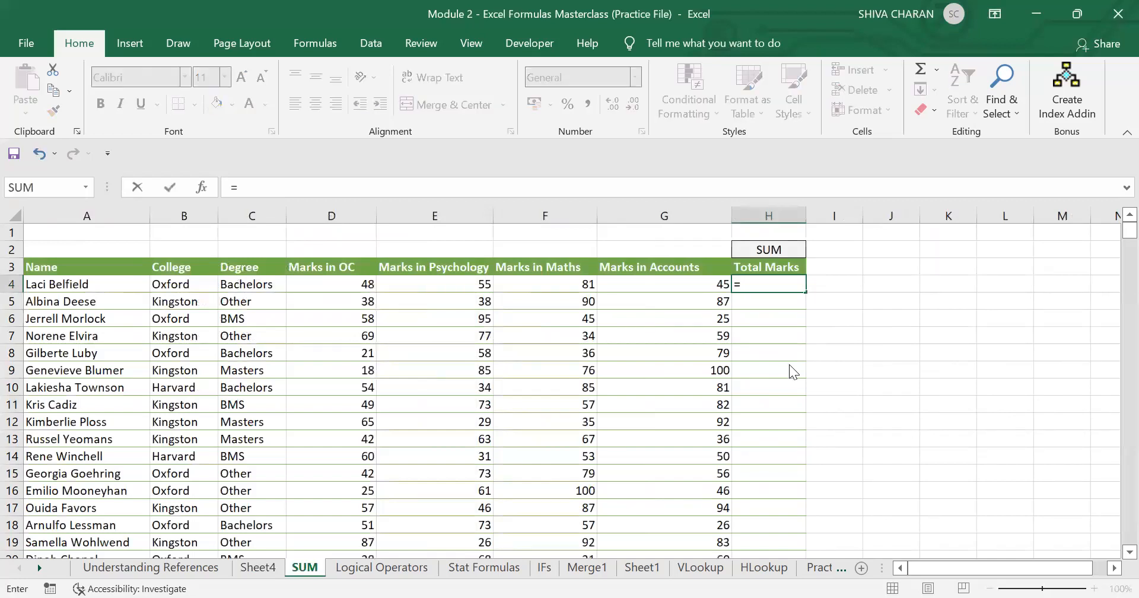
pyautogui.write('sum')
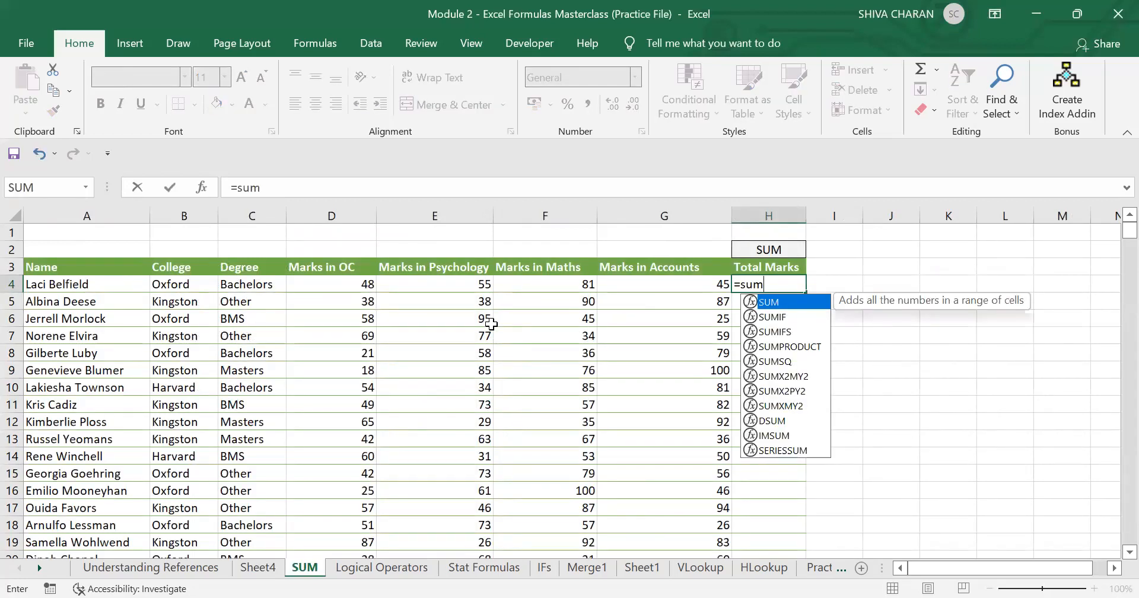
pyautogui.write('(')
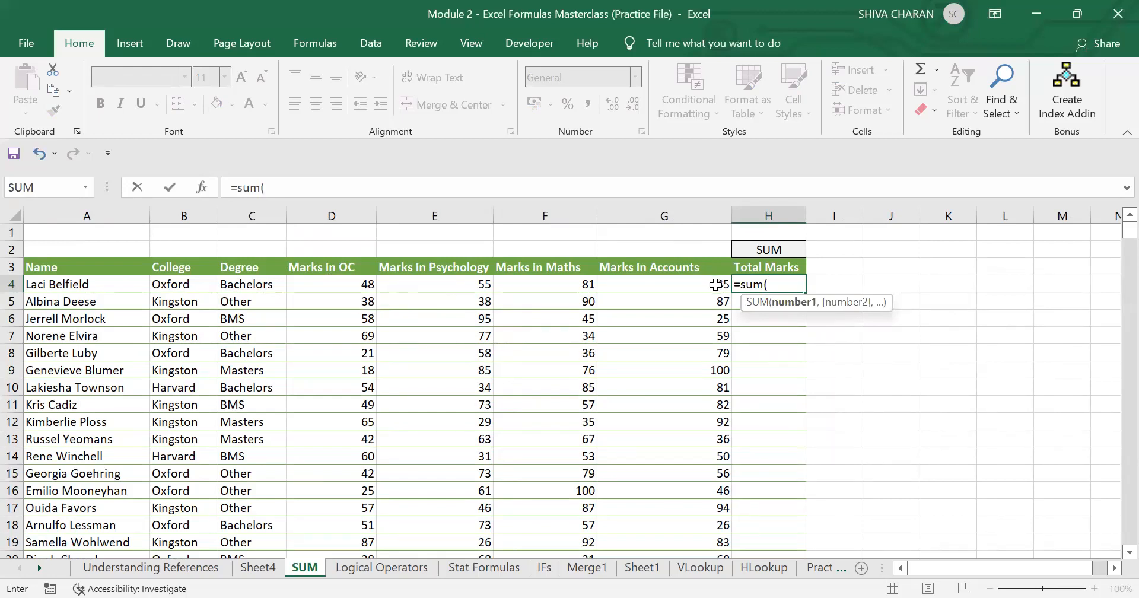
pyautogui.click(318, 283)
pyautogui.keyDown('shift'); pyautogui.click(715, 283); pyautogui.keyUp('shift')
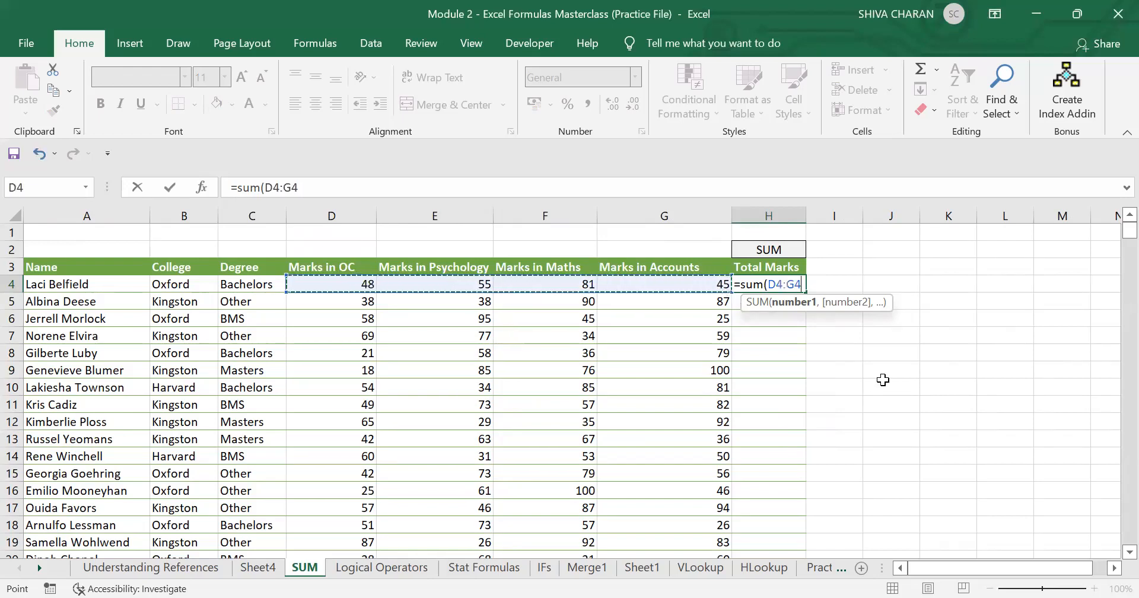
pyautogui.write(')')
pyautogui.press('Return')
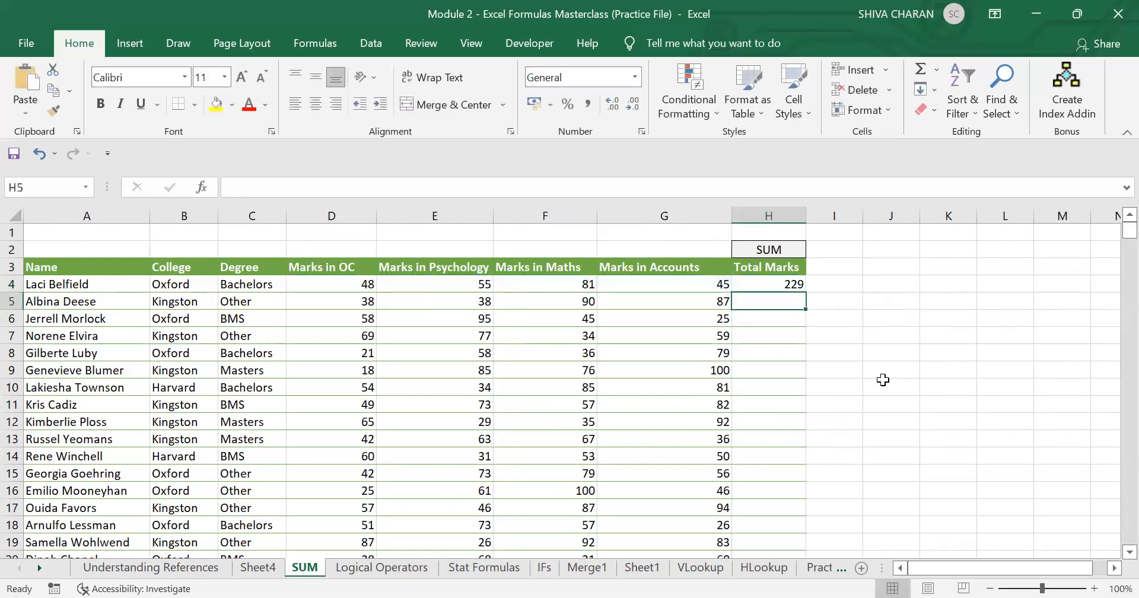
pyautogui.press('Up')
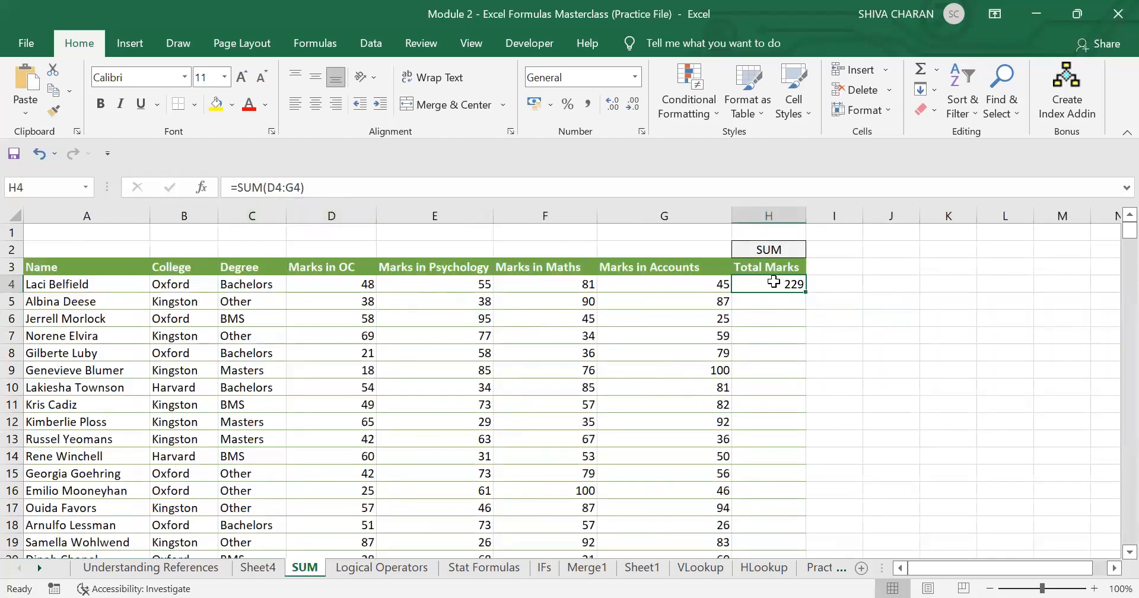
pyautogui.doubleClick(807, 293)
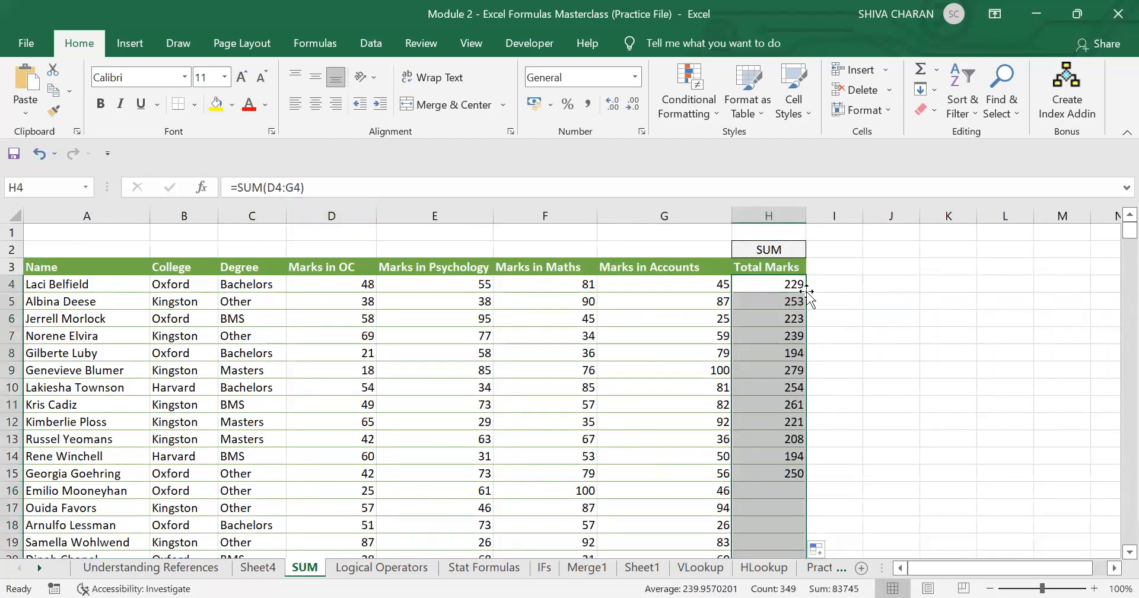
# Step: Check the filled SUM formulas in several rows of the Total Marks column, including rows further down the table
pyautogui.click(798, 300)
pyautogui.click(777, 371)
pyautogui.click(774, 405)
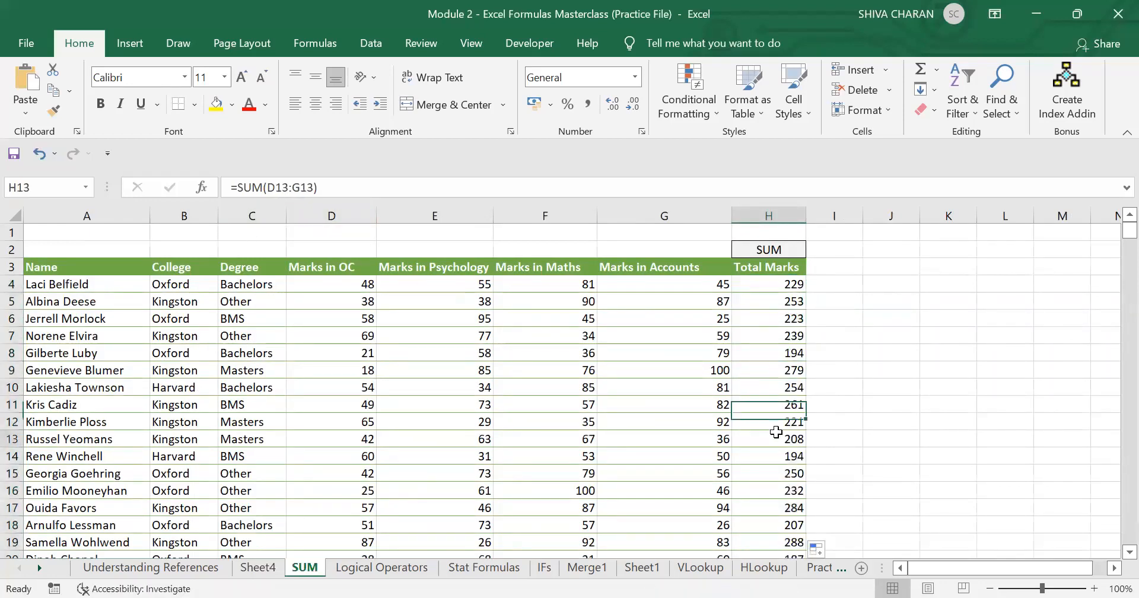
pyautogui.click(774, 439)
pyautogui.click(773, 508)
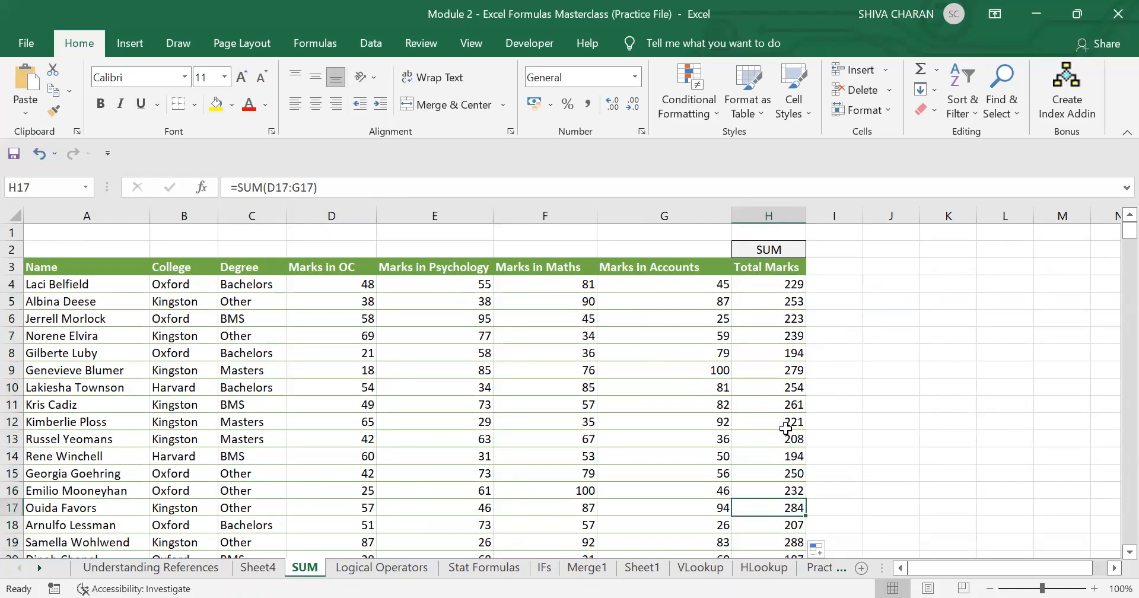
pyautogui.click(783, 422)
pyautogui.scroll(-4, 792, 474)
pyautogui.click(781, 450)
pyautogui.scroll(4, 781, 451)
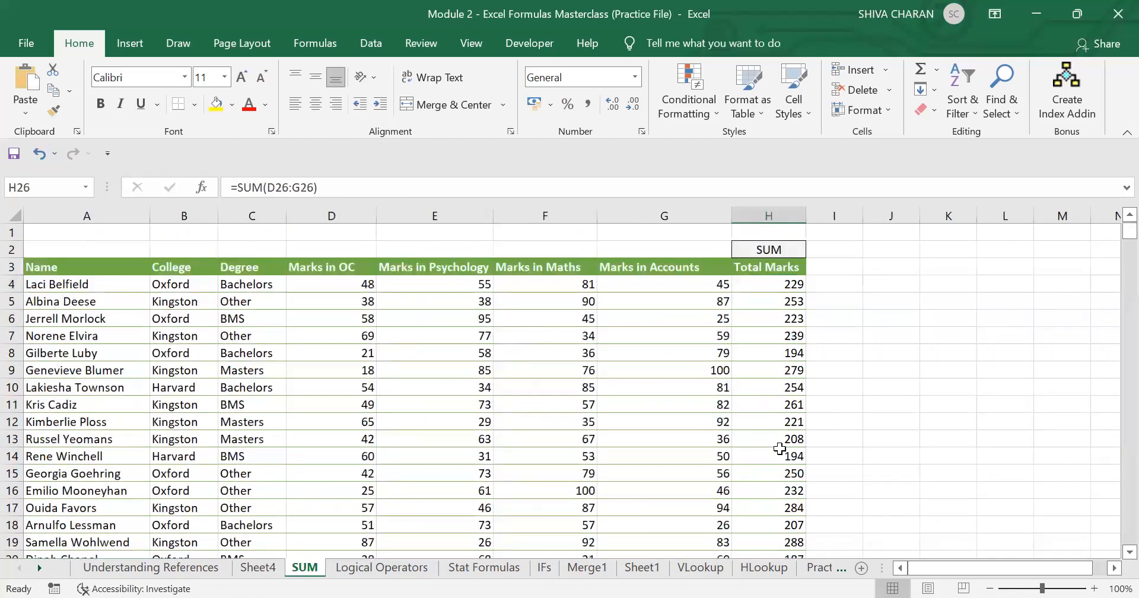
# Step: Compare the total formula in H4 with the individual mark cells D4, E4, F4 and G4 selected one by one
pyautogui.click(790, 279)
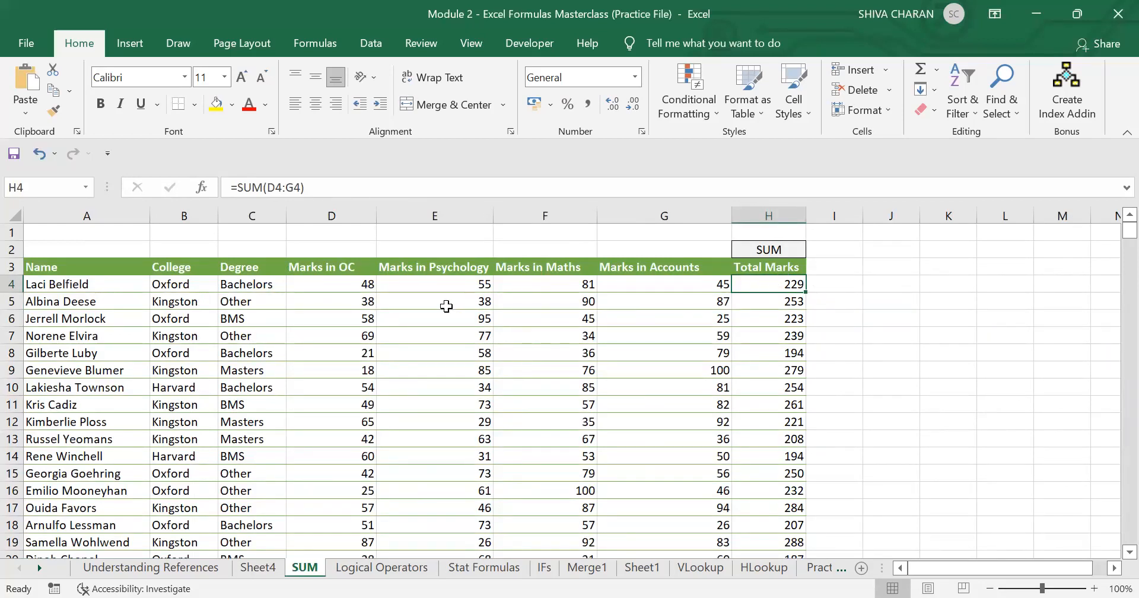
pyautogui.click(354, 286)
pyautogui.keyDown('ctrl'); pyautogui.click(435, 285); pyautogui.keyUp('ctrl')
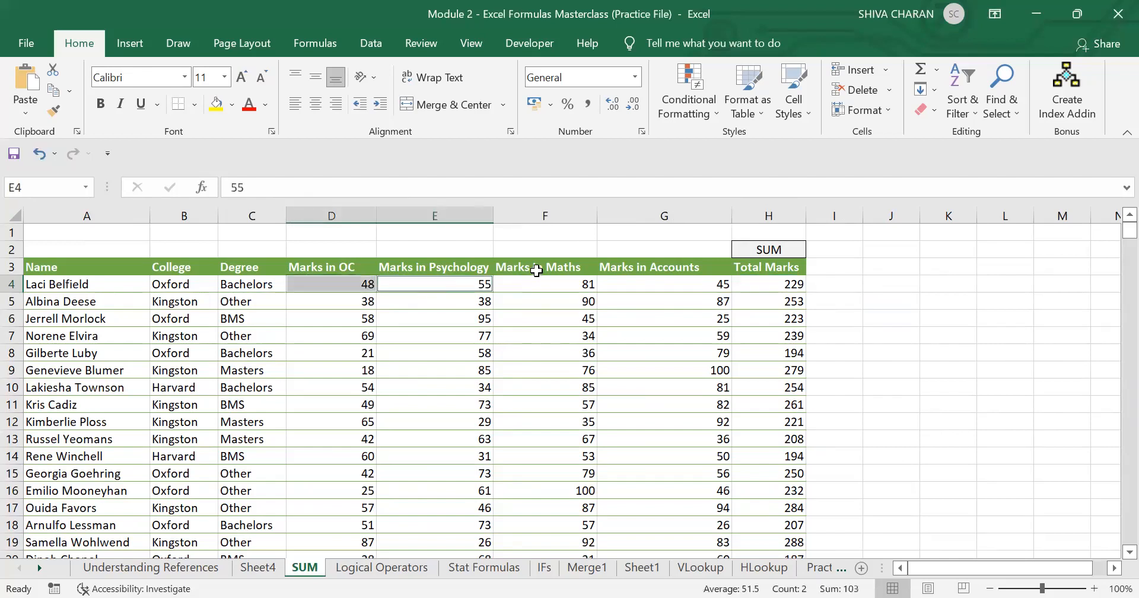
pyautogui.keyDown('ctrl'); pyautogui.click(543, 279); pyautogui.keyUp('ctrl')
pyautogui.keyDown('ctrl'); pyautogui.click(667, 280); pyautogui.keyUp('ctrl')
pyautogui.click(778, 283)
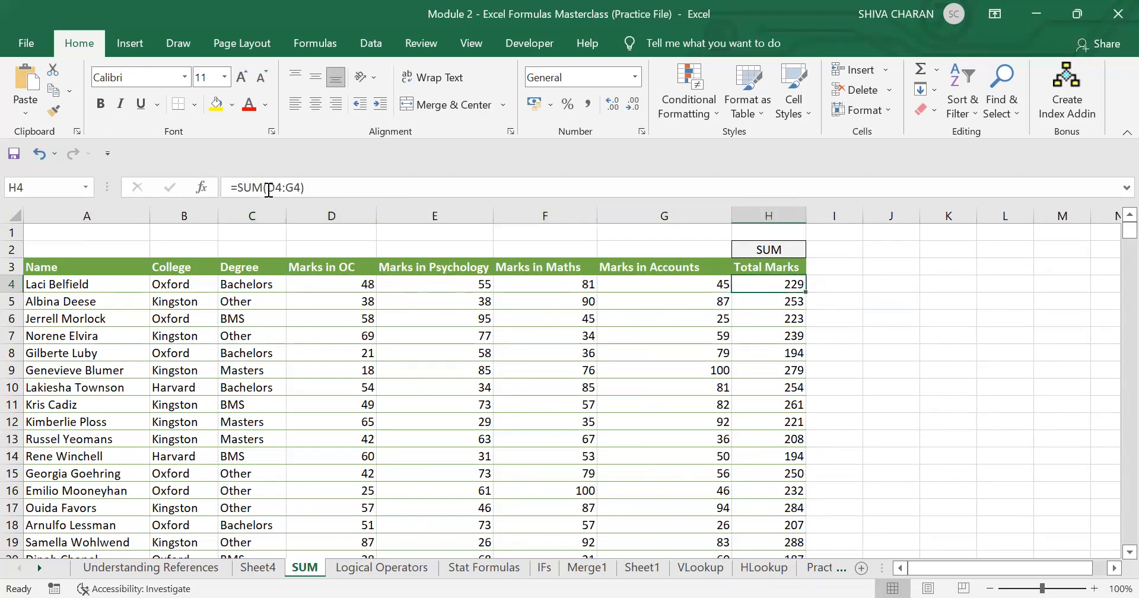
# Step: Highlight the D4:G4 range argument inside H4's SUM formula and cancel the edit
pyautogui.moveTo(268, 189); pyautogui.dragTo(300, 190)
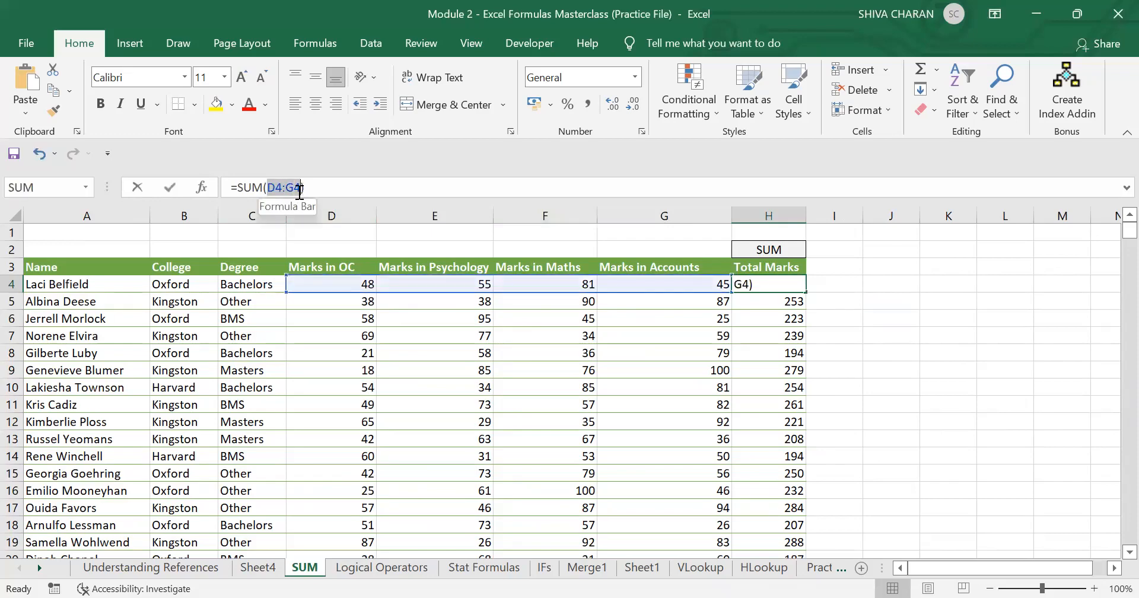
pyautogui.click(793, 385)
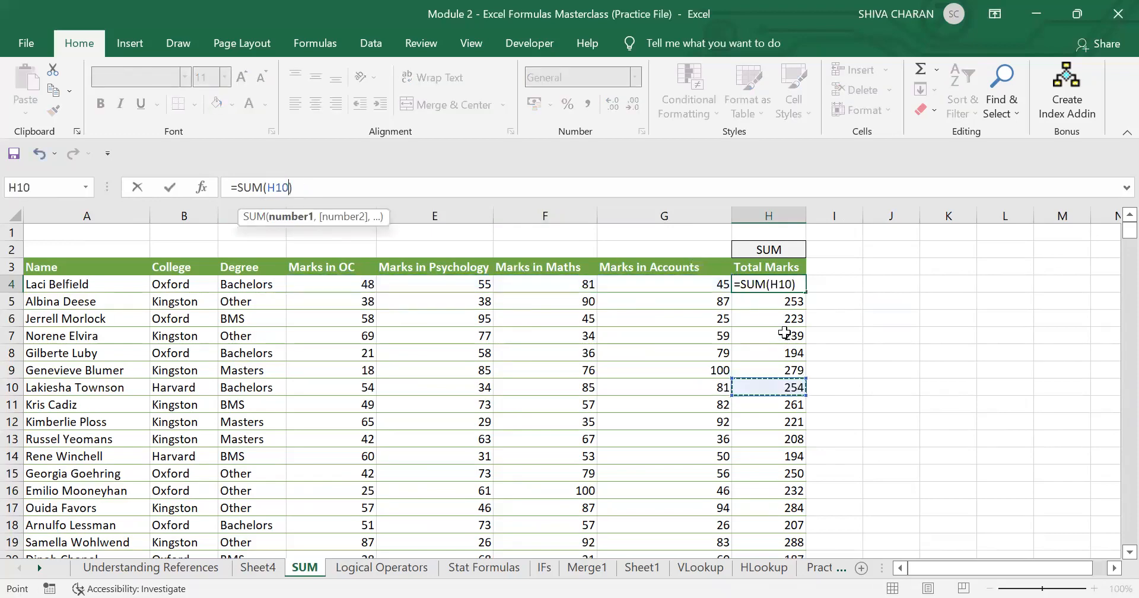
pyautogui.hotkey('ctrl', 'z')
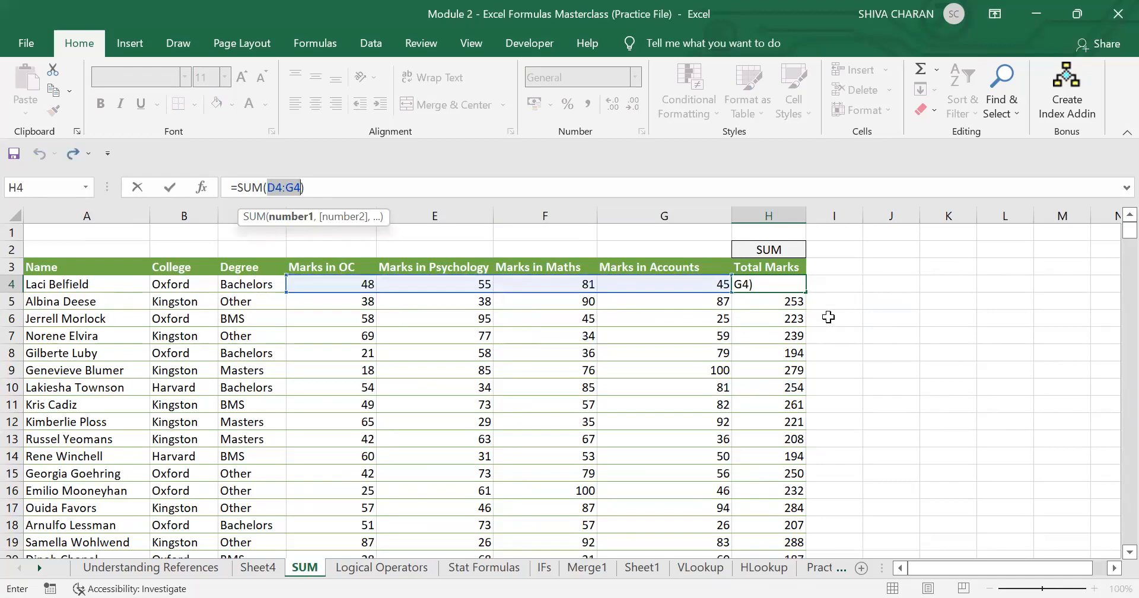
pyautogui.hotkey('ctrl', 'y')
pyautogui.press('Escape')
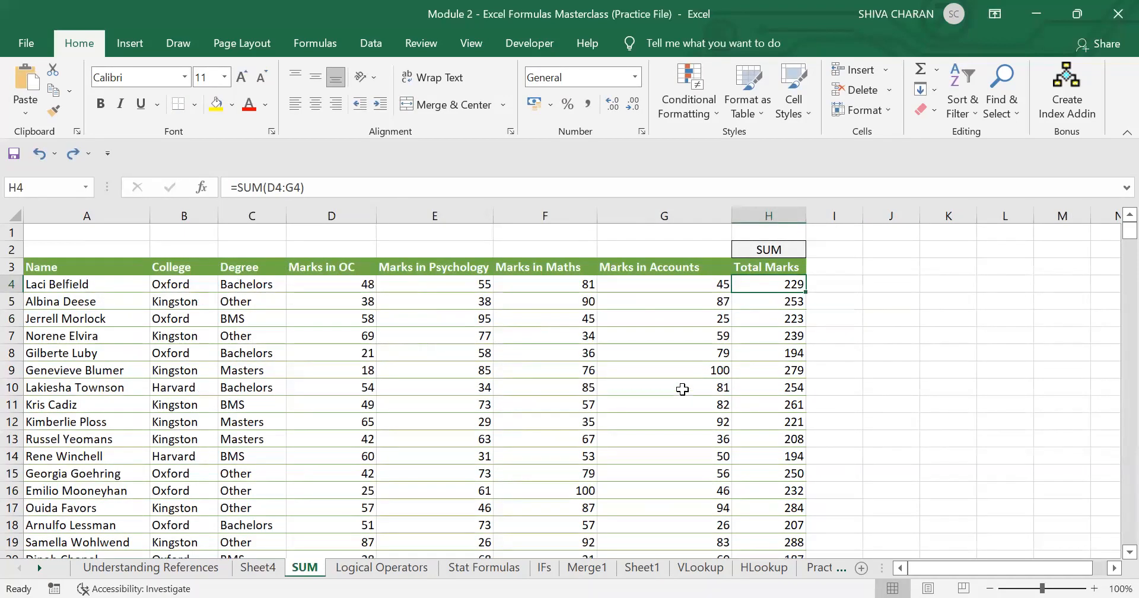
# Step: Review the cell reference topics in Sheet4, from single and contiguous references to the whole list in D3:D7
pyautogui.click(258, 570)
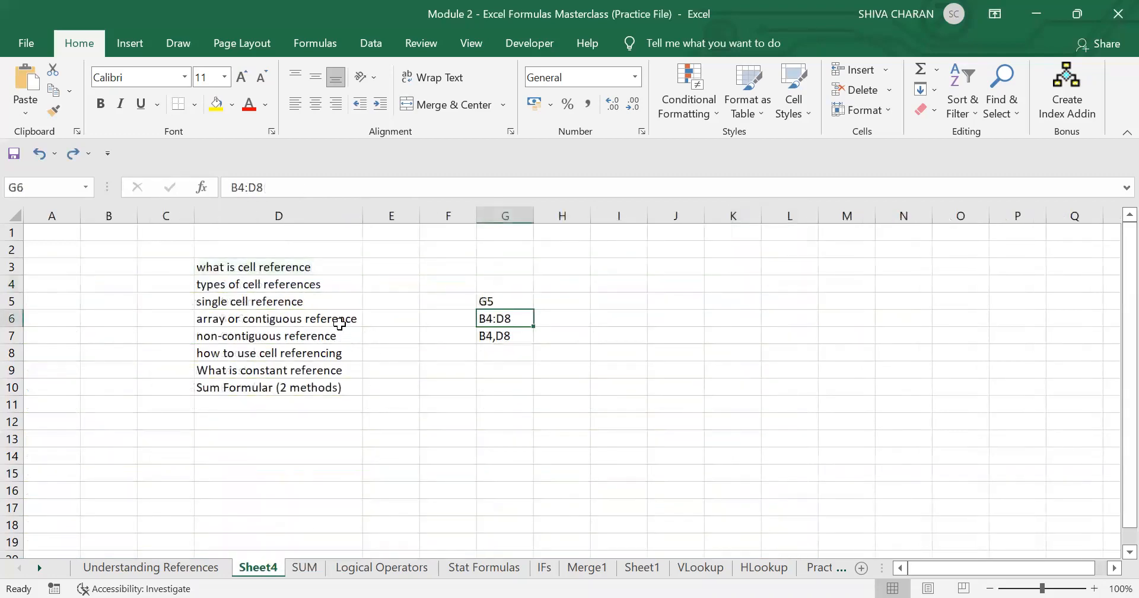
pyautogui.moveTo(308, 298); pyautogui.dragTo(316, 320)
pyautogui.click(446, 454)
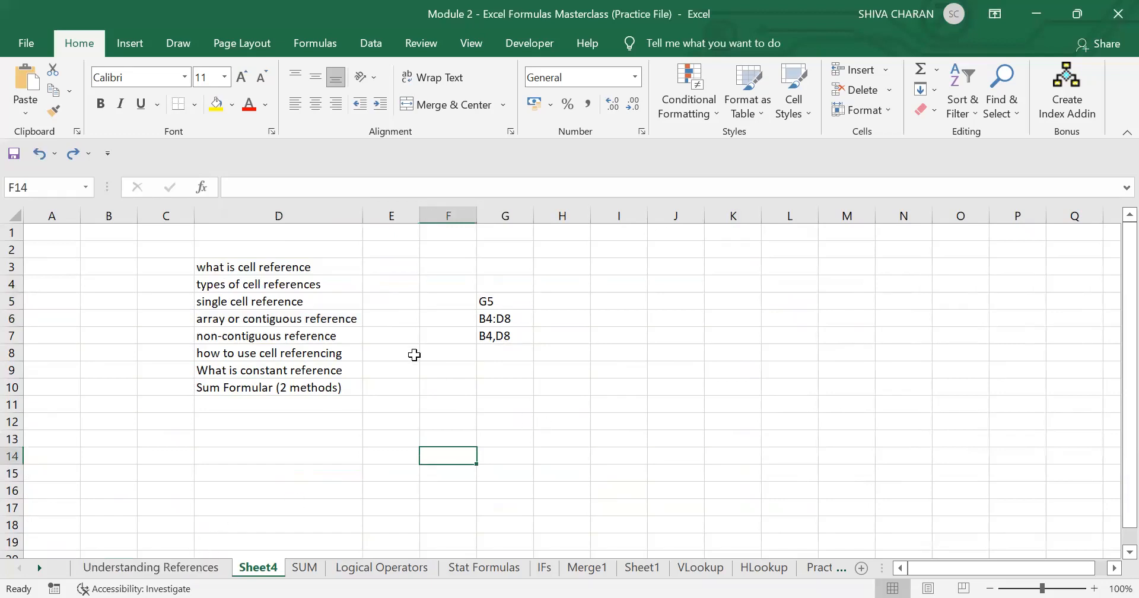
pyautogui.moveTo(334, 265); pyautogui.dragTo(362, 339)
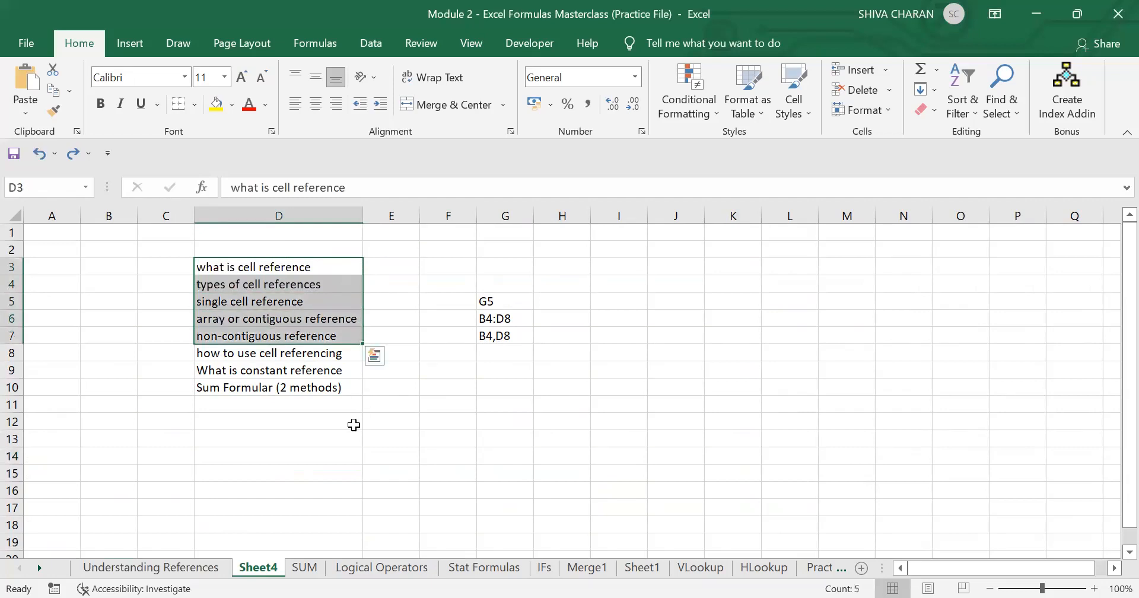
pyautogui.click(351, 420)
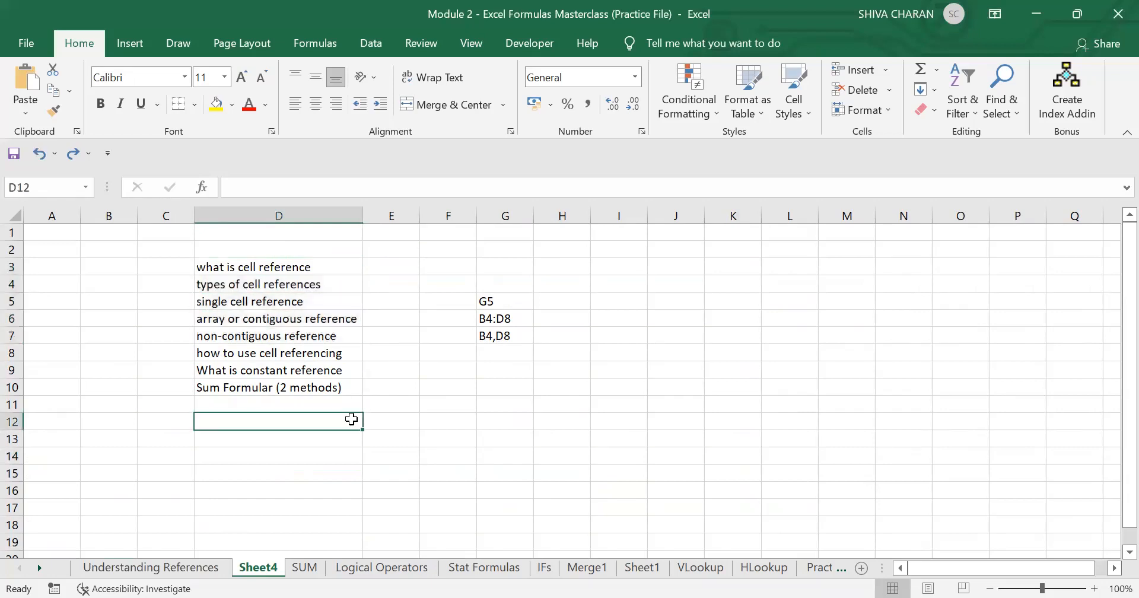